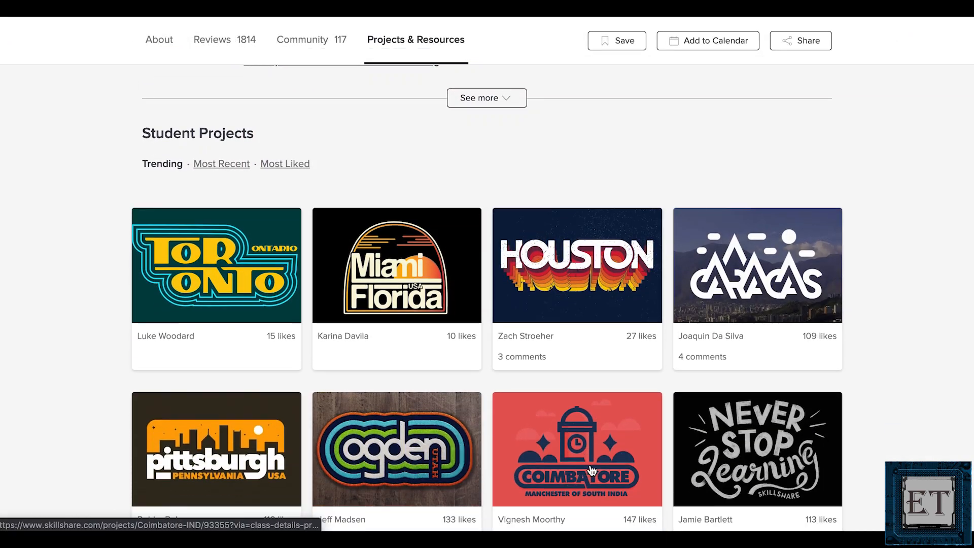
{"action": "scroll", "coordinate": [280, 470], "scroll_direction": "down", "scroll_amount": 1}
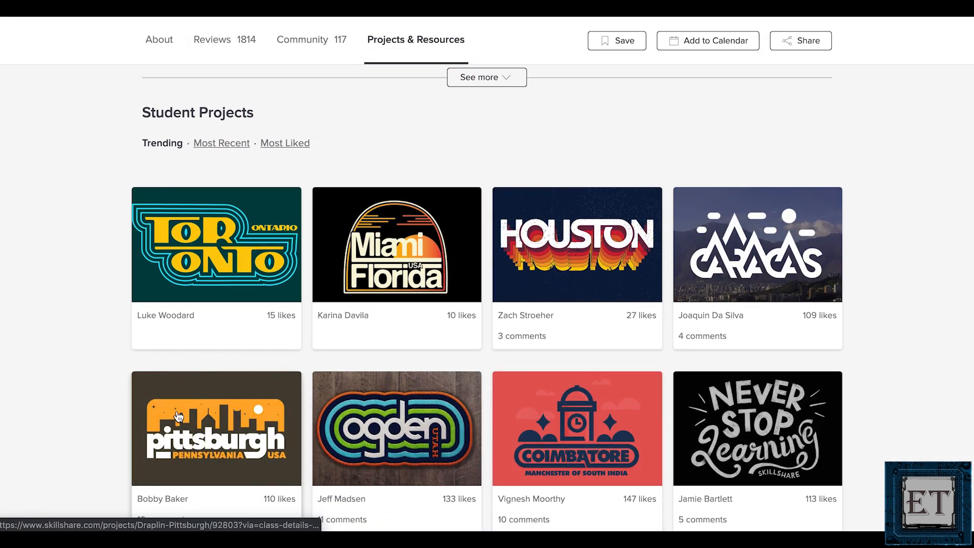
{"action": "scroll", "coordinate": [117, 354], "scroll_direction": "down", "scroll_amount": 3}
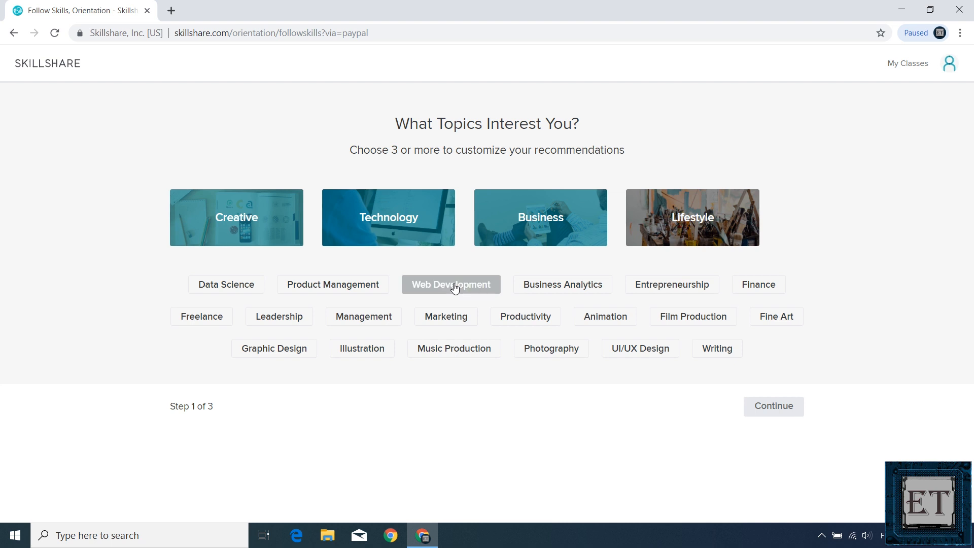
Step: Add Graphic Design, Animation and Film Production to the topics of interest and continue to the class recommendations
{"action": "left_click", "coordinate": [291, 355]}
{"action": "left_click", "coordinate": [597, 319]}
{"action": "left_click", "coordinate": [695, 318]}
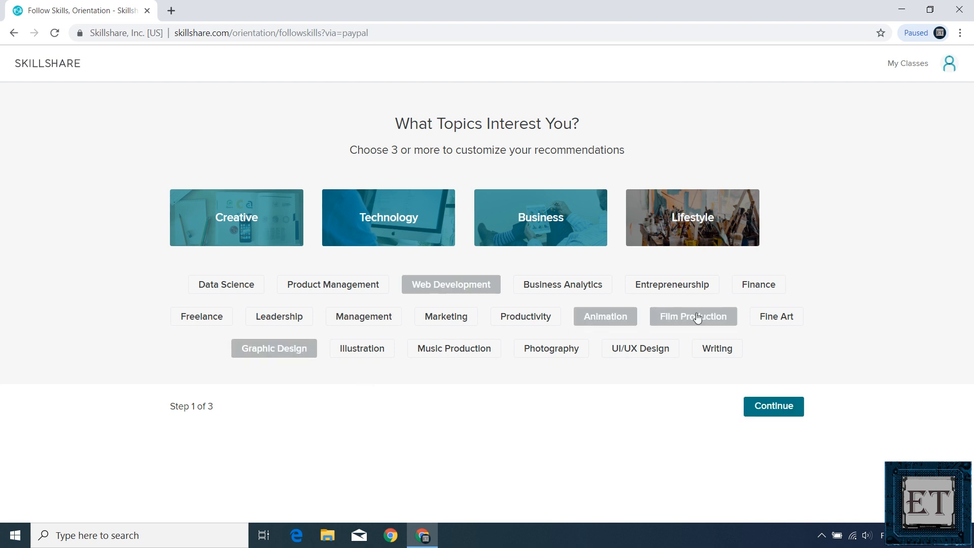
{"action": "left_click", "coordinate": [763, 412]}
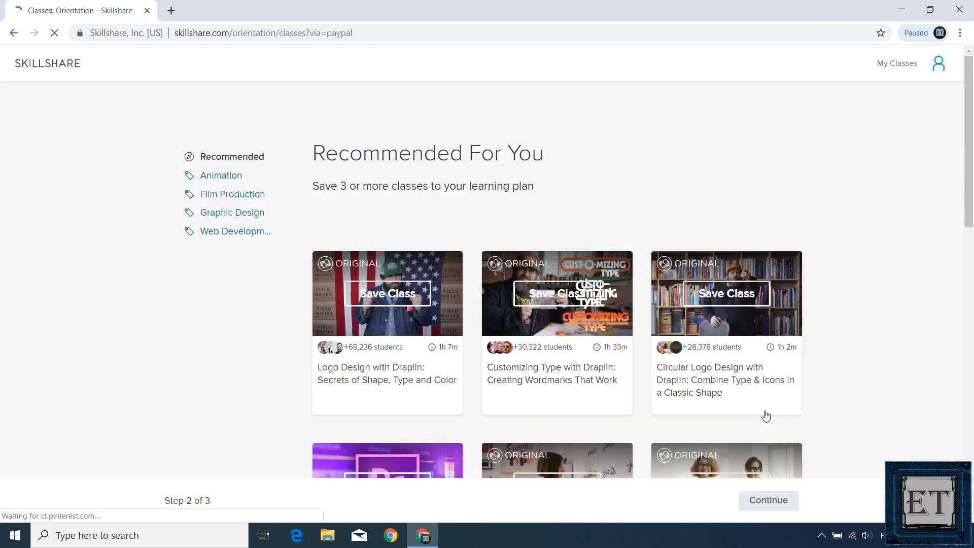
Step: Browse the recommended classes, saving Video Editing with Adobe Premiere Pro for Beginners and Adobe Photoshop CC – Essentials Training Course
{"action": "mouse_move", "coordinate": [969, 70]}
{"action": "left_mouse_down"}
{"action": "mouse_move", "coordinate": [973, 461]}
{"action": "mouse_move", "coordinate": [969, 68]}
{"action": "left_mouse_up"}
{"action": "scroll", "coordinate": [941, 289], "scroll_direction": "down", "scroll_amount": 1}
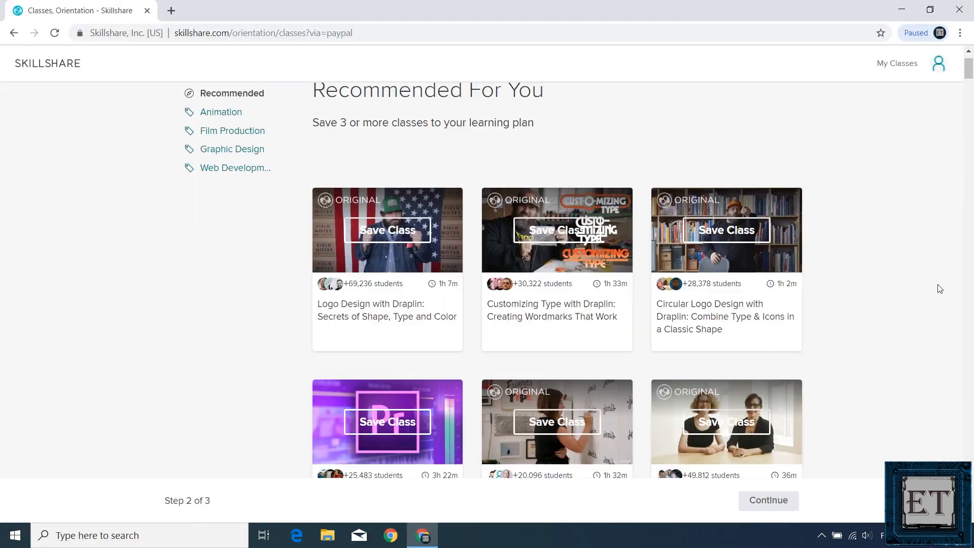
{"action": "scroll", "coordinate": [941, 288], "scroll_direction": "down", "scroll_amount": 3}
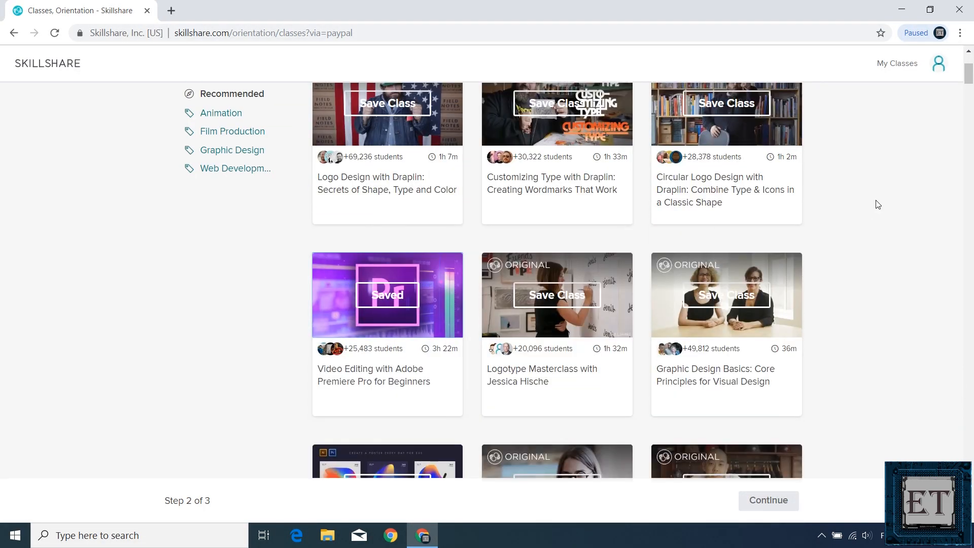
{"action": "scroll", "coordinate": [879, 204], "scroll_direction": "down", "scroll_amount": 6}
{"action": "scroll", "coordinate": [879, 205], "scroll_direction": "down", "scroll_amount": 7}
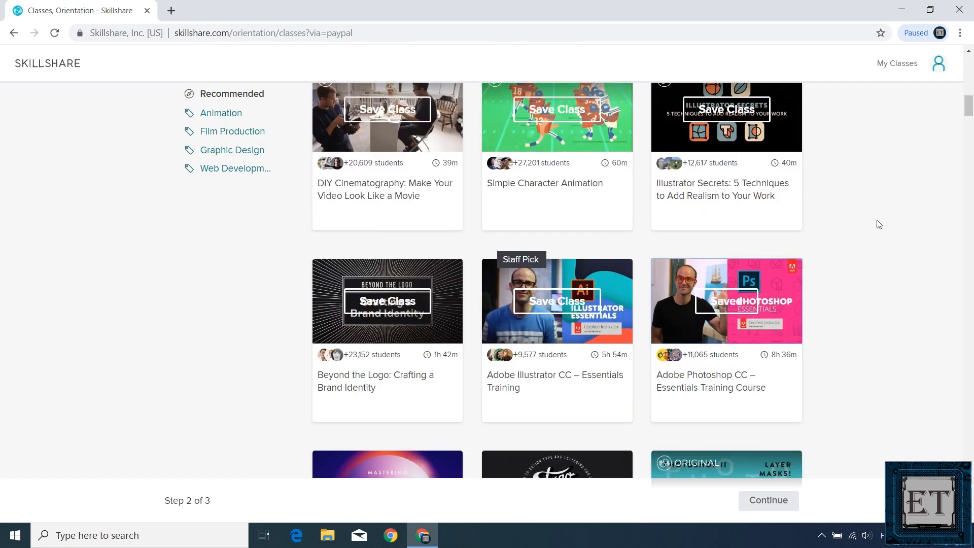
{"action": "scroll", "coordinate": [880, 225], "scroll_direction": "down", "scroll_amount": 1}
{"action": "scroll", "coordinate": [876, 223], "scroll_direction": "down", "scroll_amount": 6}
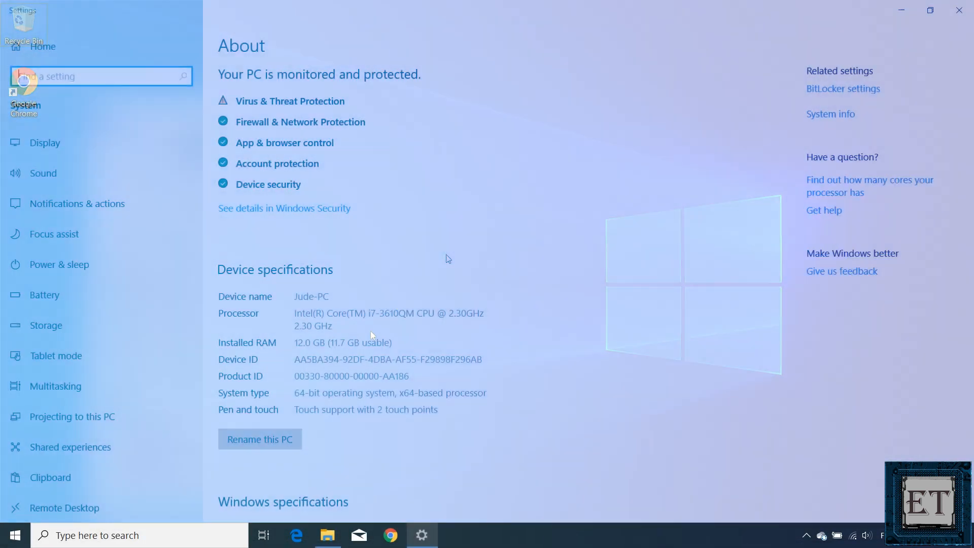
Step: Review the Windows specifications on the About page and open the Windows Update settings
{"action": "scroll", "coordinate": [477, 277], "scroll_direction": "down", "scroll_amount": 4}
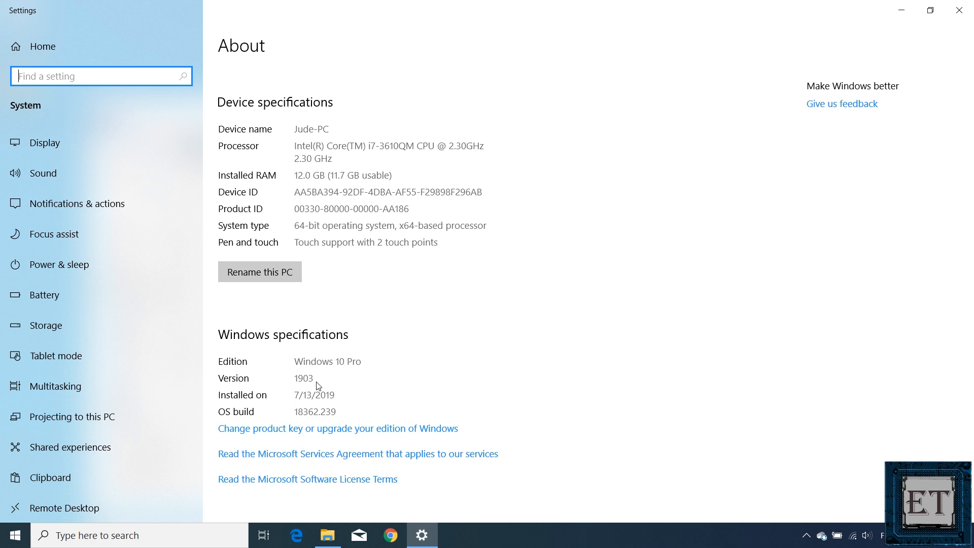
{"action": "key", "text": "super"}
{"action": "type", "text": "update"}
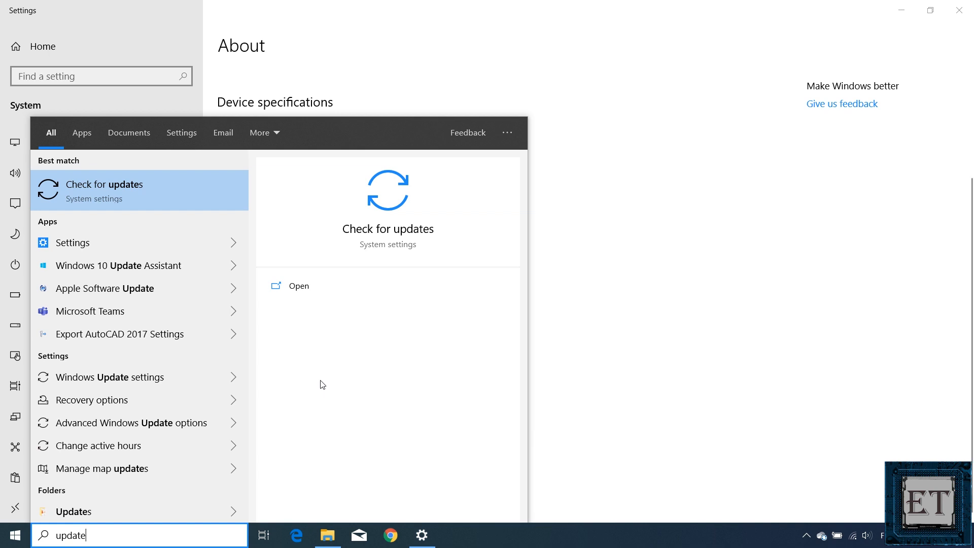
{"action": "left_click", "coordinate": [116, 199]}
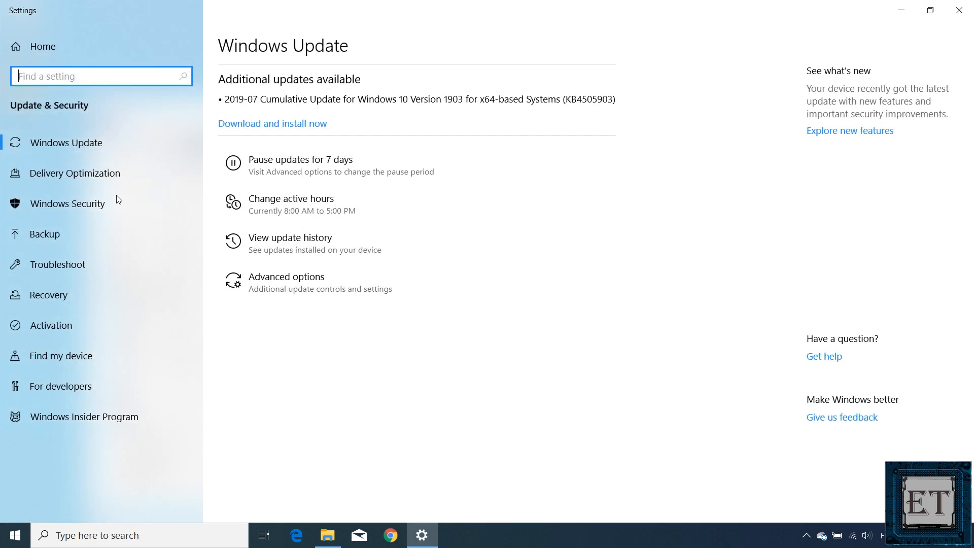
Step: Download and install the available 2019-07 cumulative update KB4505903 and check for further updates
{"action": "left_click", "coordinate": [355, 137]}
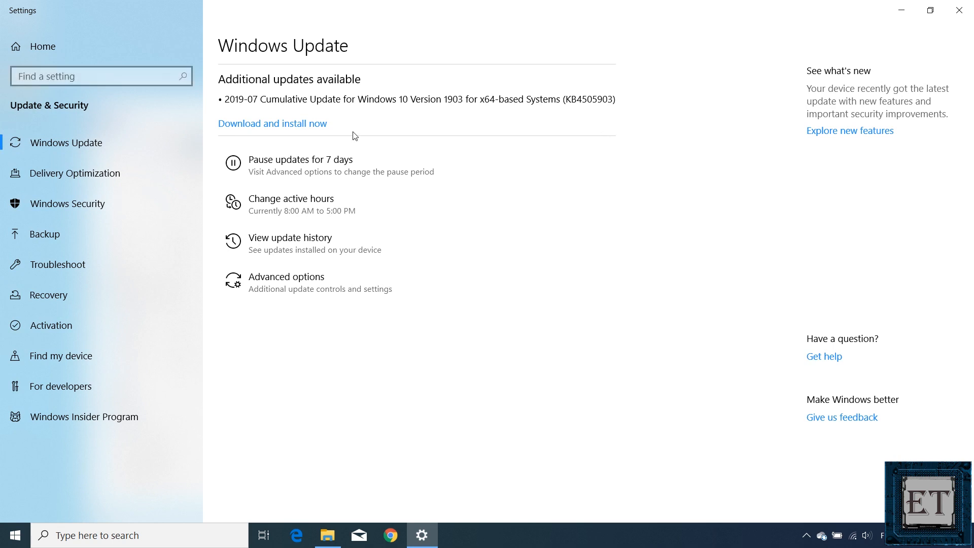
{"action": "left_click", "coordinate": [270, 127]}
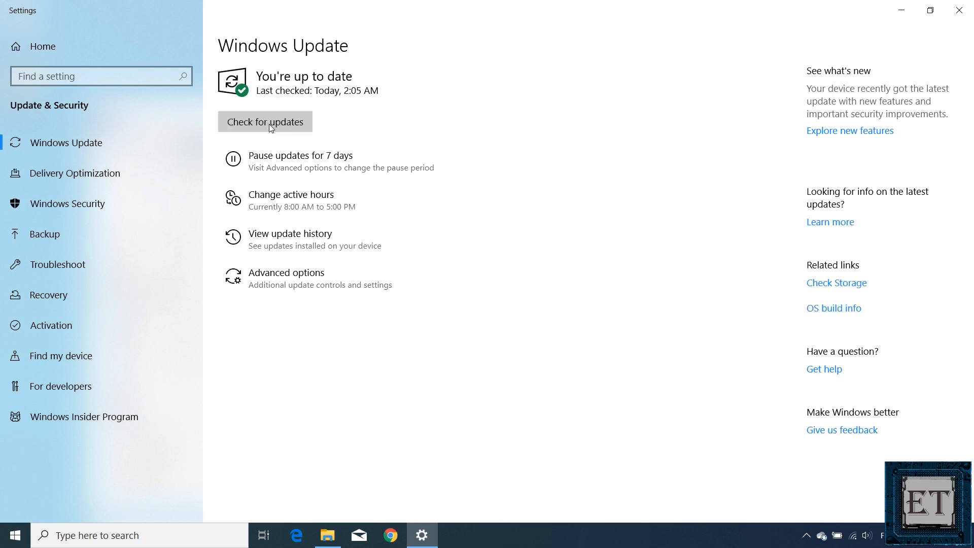
{"action": "left_click", "coordinate": [269, 125]}
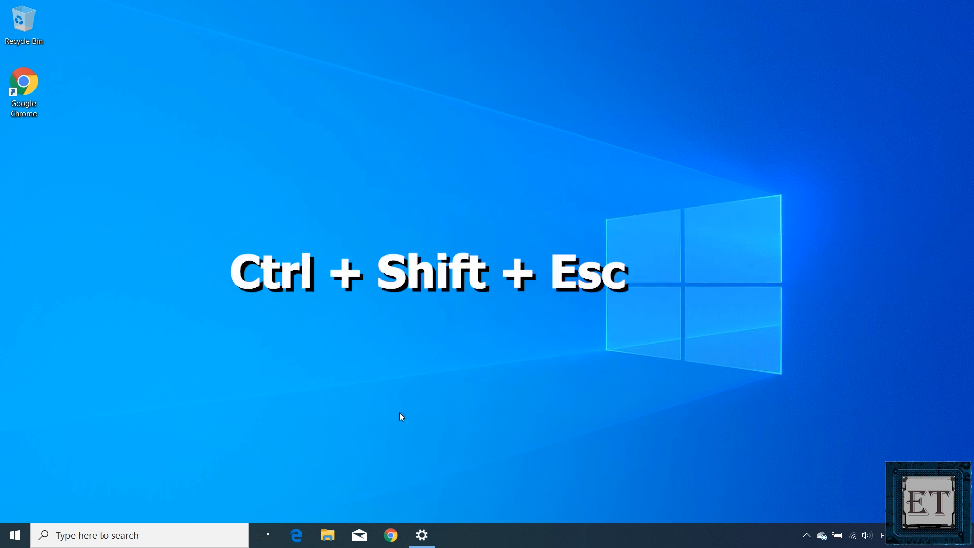
Step: Open Task Manager, show its list of startup programs and make the window taller
{"action": "key", "text": "ctrl+shift+Escape"}
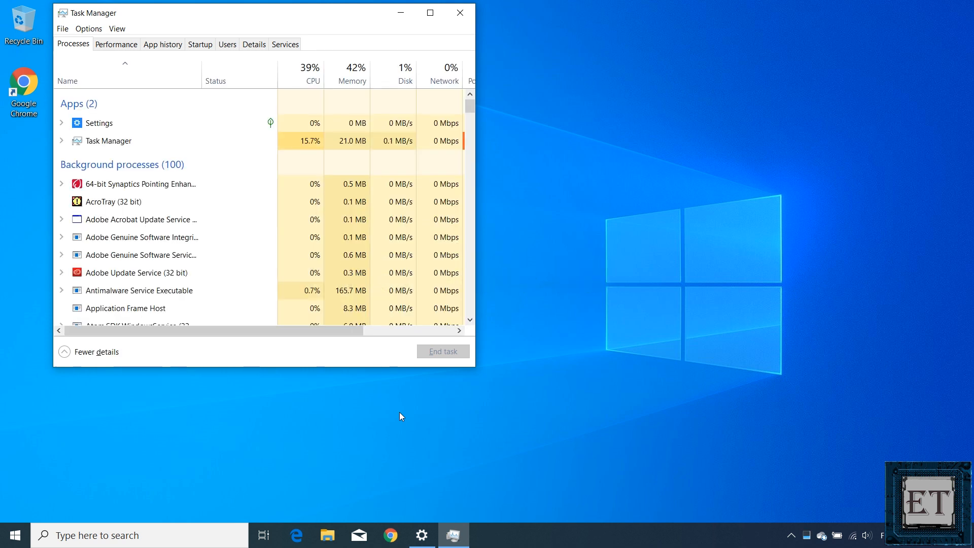
{"action": "right_click", "coordinate": [762, 539]}
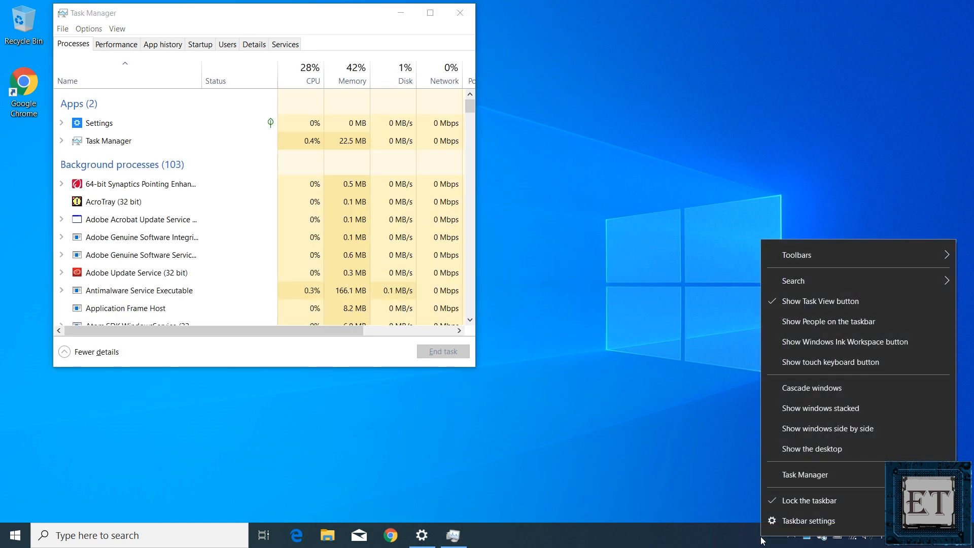
{"action": "left_click", "coordinate": [810, 476]}
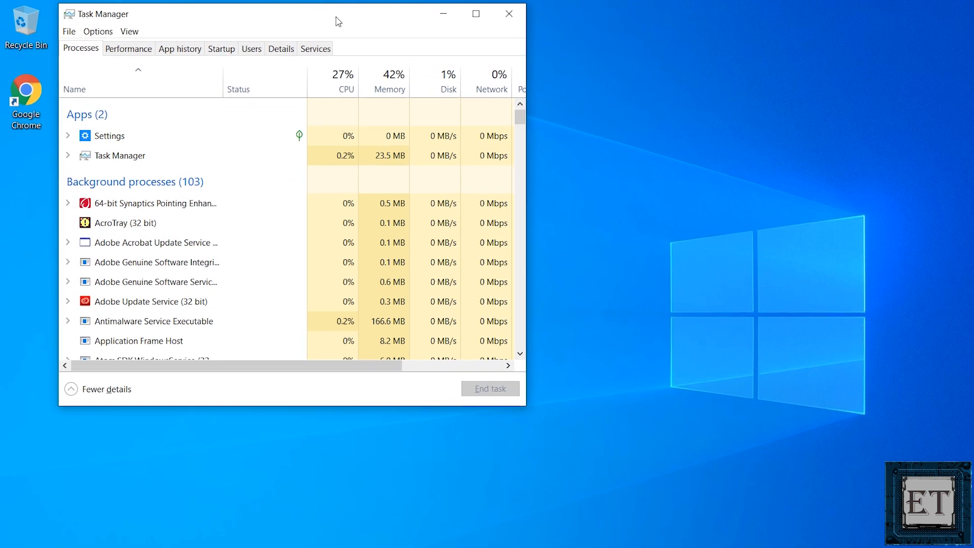
{"action": "left_click", "coordinate": [216, 50]}
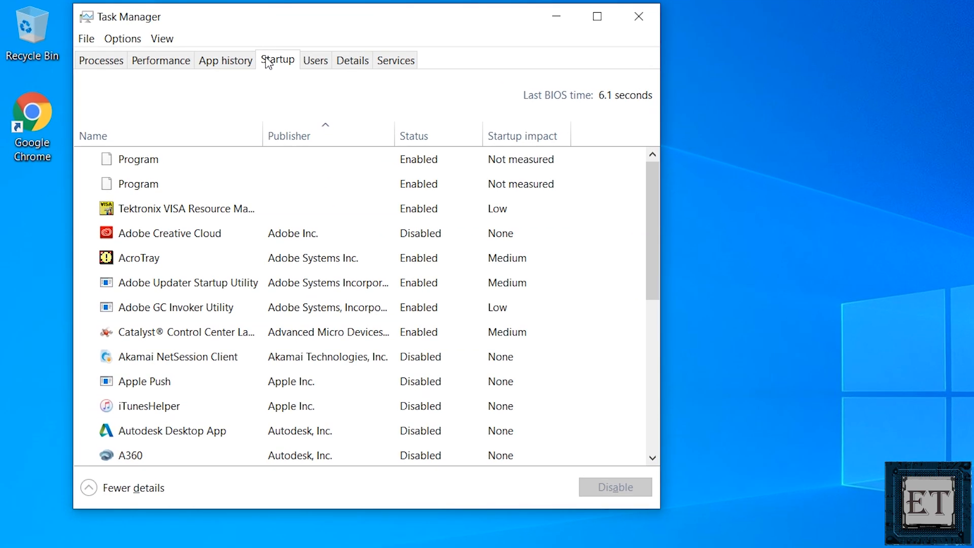
{"action": "left_click_drag", "start_coordinate": [222, 511], "coordinate": [231, 547]}
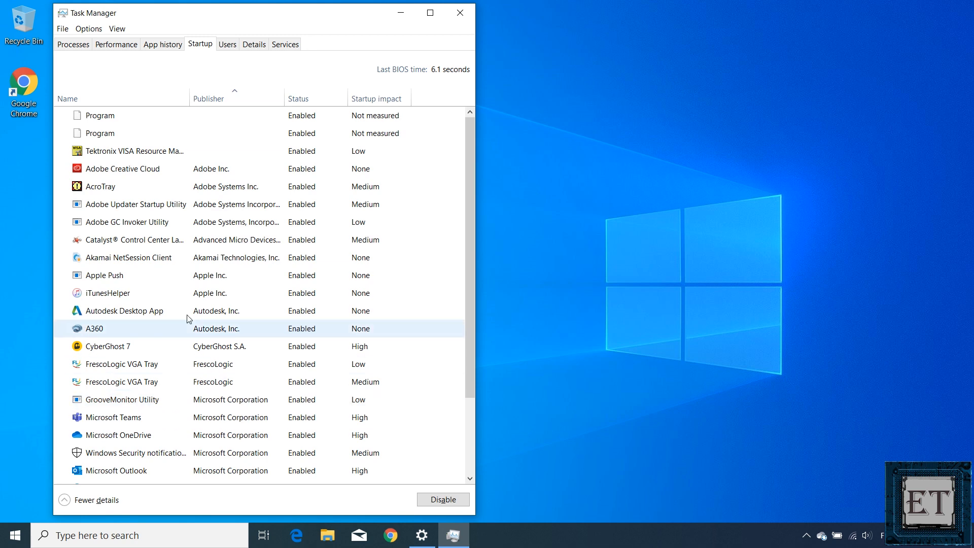
Step: Sort the startup programs by publisher in descending order and disable Microsoft OneDrive and Microsoft Teams
{"action": "left_click", "coordinate": [206, 99]}
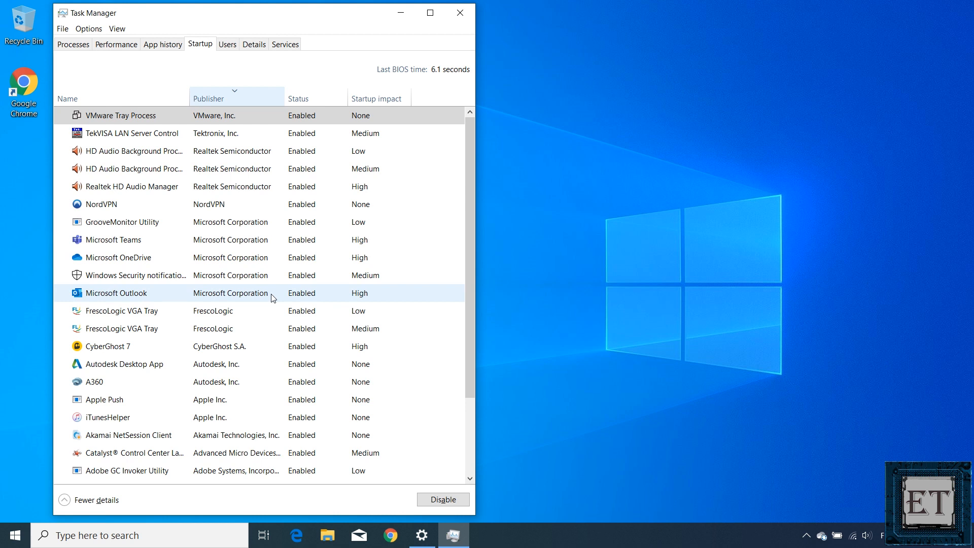
{"action": "left_click", "coordinate": [237, 260]}
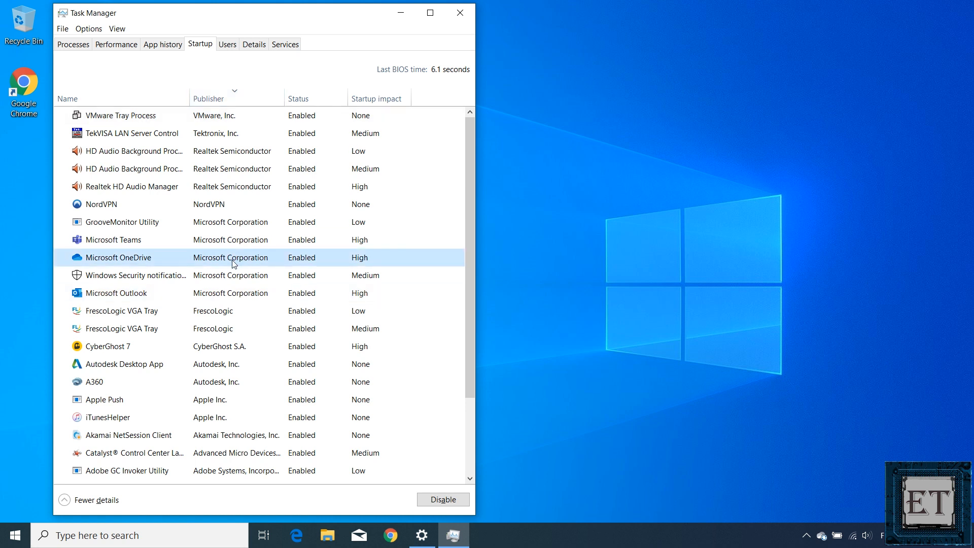
{"action": "left_click", "coordinate": [443, 500]}
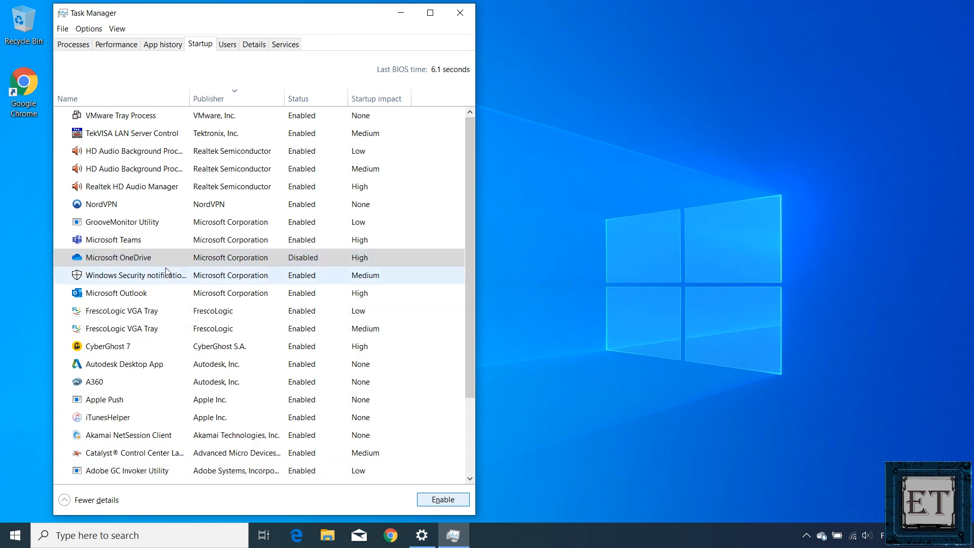
{"action": "left_click", "coordinate": [152, 240]}
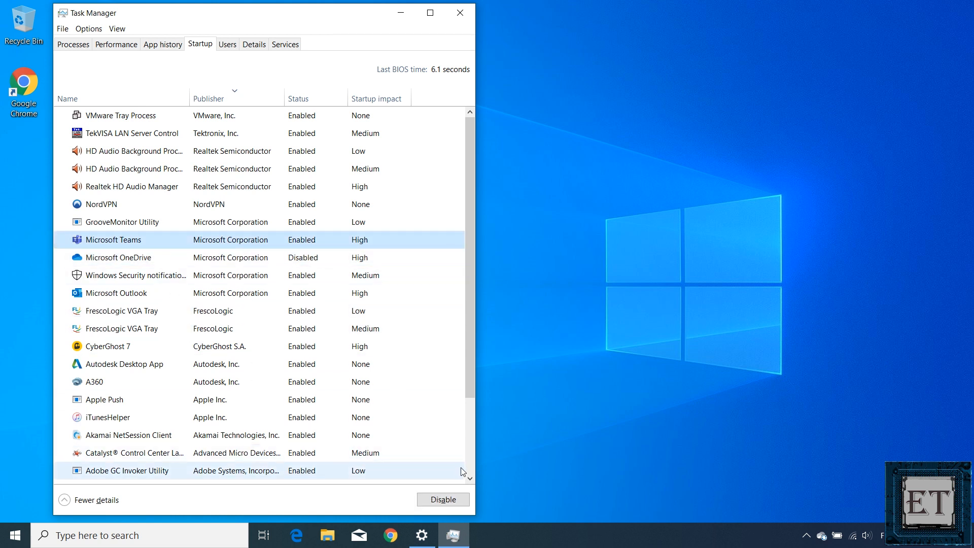
{"action": "left_click", "coordinate": [444, 497]}
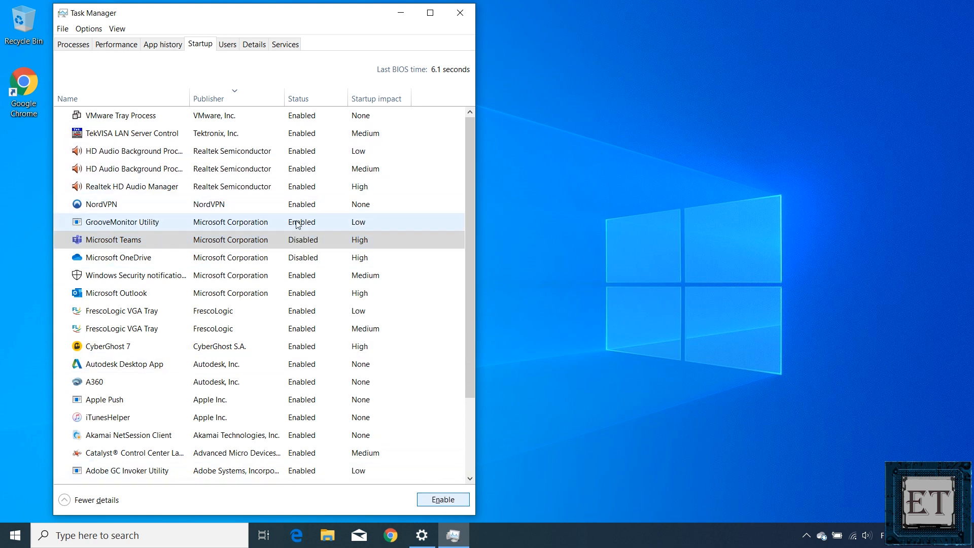
Step: Disable NordVPN, CyberGhost 7, Autodesk Desktop App and A360 at startup
{"action": "right_click", "coordinate": [292, 205]}
{"action": "left_click", "coordinate": [307, 214]}
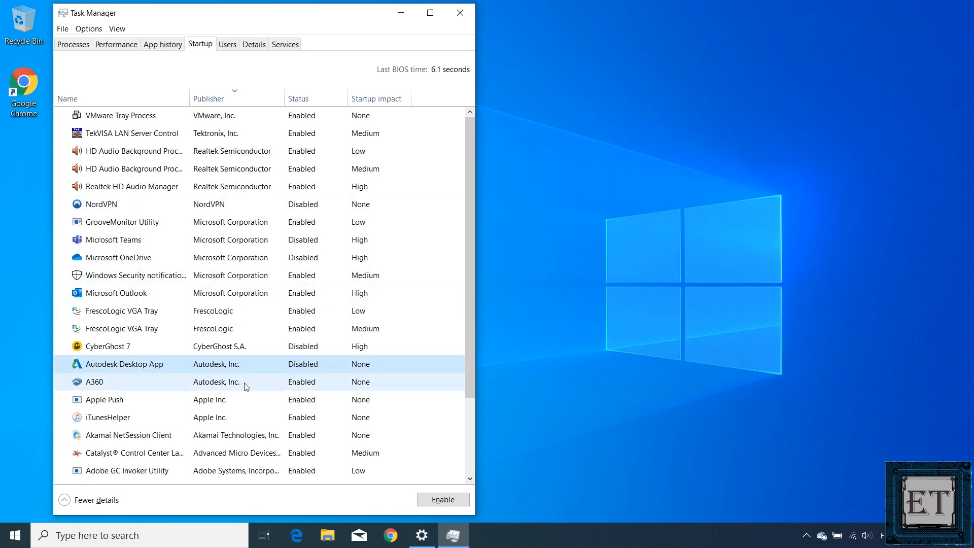
{"action": "right_click", "coordinate": [257, 387]}
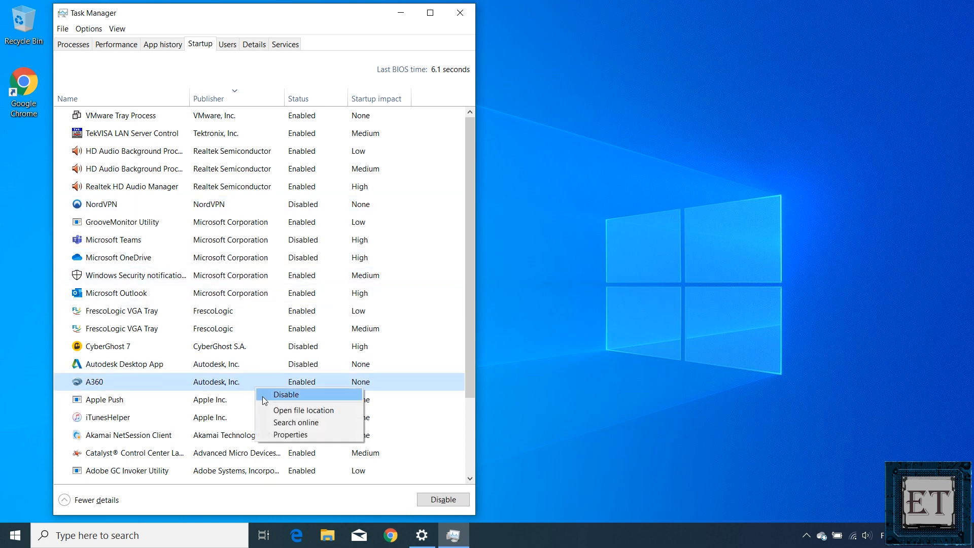
{"action": "left_click", "coordinate": [264, 396]}
Step: Disable the two Apple startup programs, iTunesHelper and Apple Push
{"action": "scroll", "coordinate": [248, 404], "scroll_direction": "down", "scroll_amount": 1}
{"action": "right_click", "coordinate": [234, 407]}
{"action": "left_click", "coordinate": [242, 414]}
{"action": "right_click", "coordinate": [217, 389]}
{"action": "left_click", "coordinate": [226, 398]}
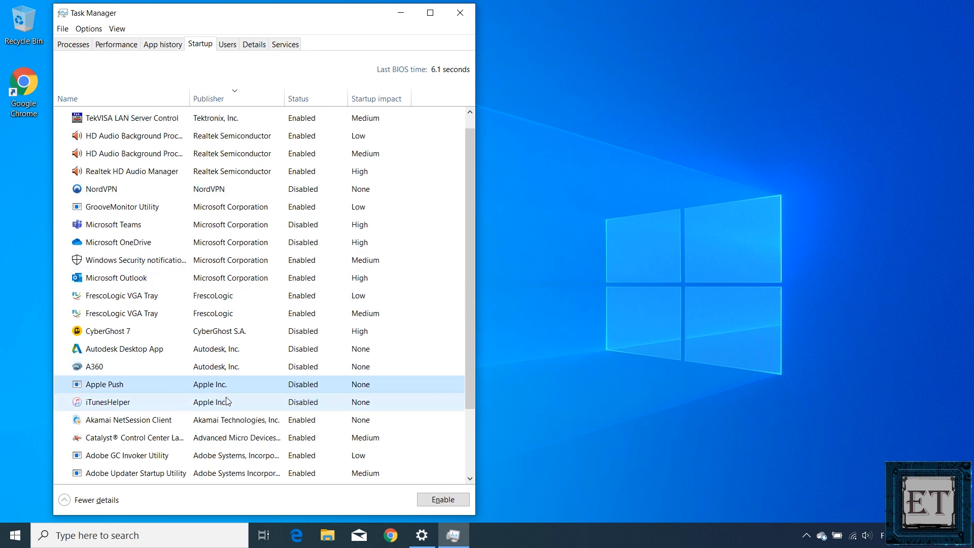
Step: Disable Akamai NetSession Client and Adobe Creative Cloud at startup
{"action": "right_click", "coordinate": [228, 421]}
{"action": "left_click", "coordinate": [234, 429]}
{"action": "scroll", "coordinate": [231, 457], "scroll_direction": "down", "scroll_amount": 3}
{"action": "right_click", "coordinate": [240, 448]}
{"action": "left_click", "coordinate": [248, 455]}
{"action": "scroll", "coordinate": [248, 455], "scroll_direction": "down", "scroll_amount": 1}
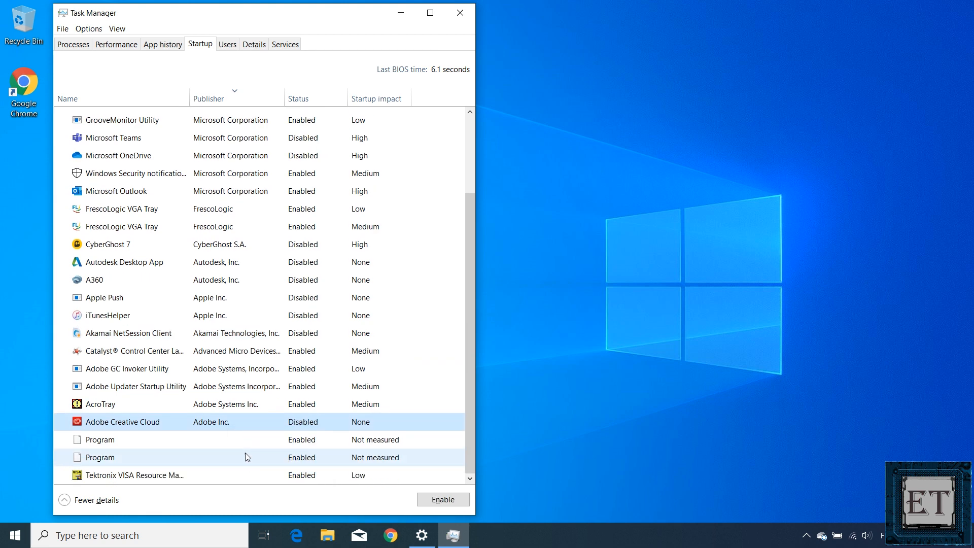
{"action": "scroll", "coordinate": [247, 457], "scroll_direction": "up", "scroll_amount": 3}
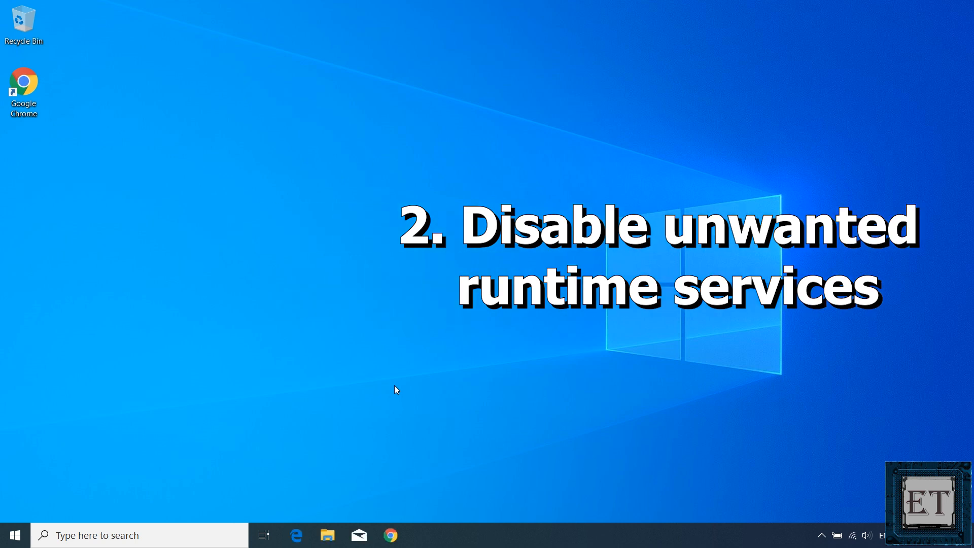
Step: Open System Configuration and show its services list with all Microsoft services hidden
{"action": "key", "text": "super"}
{"action": "type", "text": "system configura"}
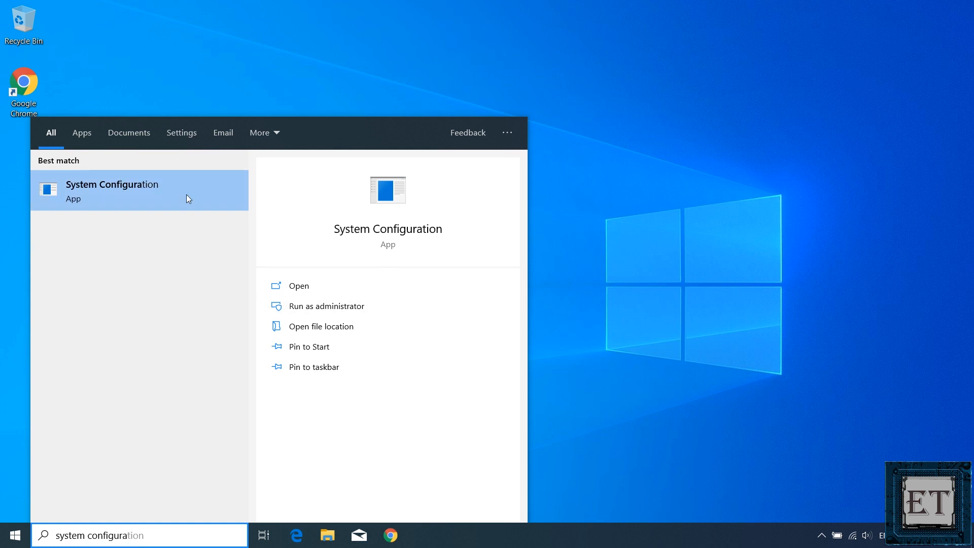
{"action": "left_click", "coordinate": [121, 191]}
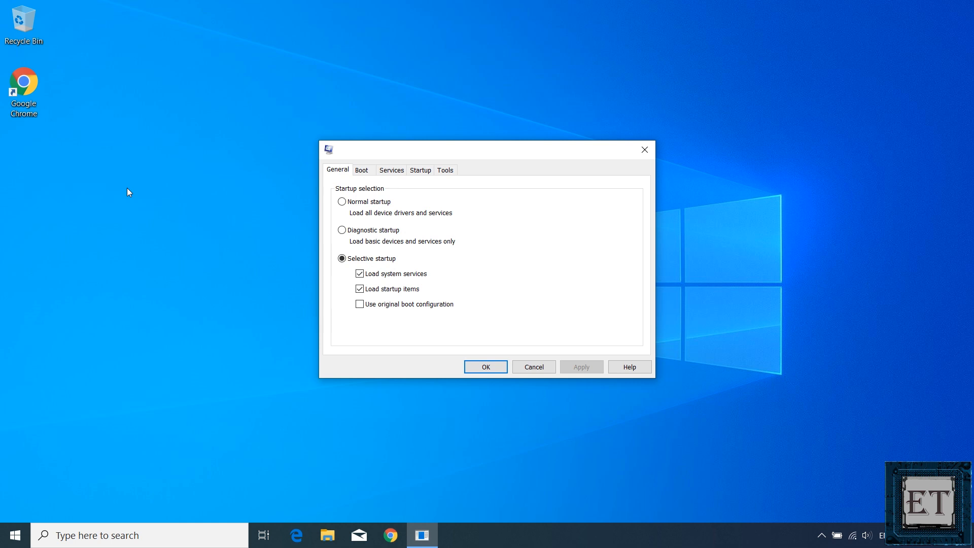
{"action": "left_click", "coordinate": [392, 171]}
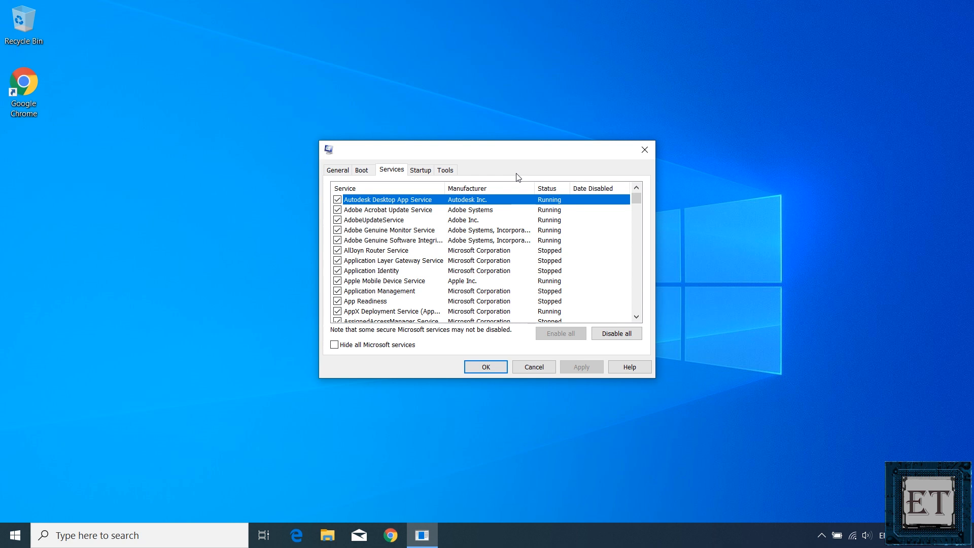
{"action": "left_click", "coordinate": [335, 346]}
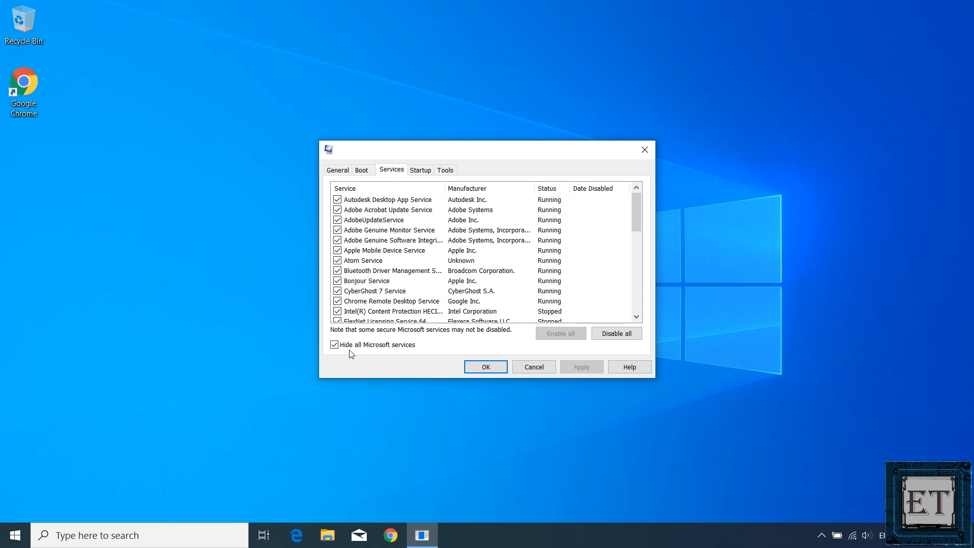
Step: Disable all the listed non-Microsoft services at once and enable them all again
{"action": "left_click", "coordinate": [600, 338]}
{"action": "left_click", "coordinate": [600, 336]}
{"action": "left_click", "coordinate": [572, 338]}
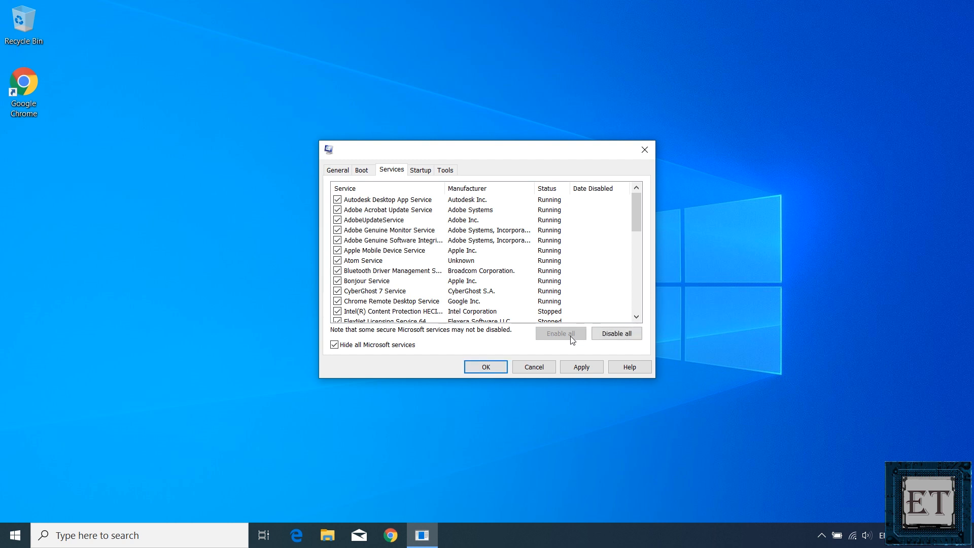
Step: Deselect the CyberGhost 7, Adobe Acrobat Update, Adobe Genuine Software Integrity, Apple Mobile Device, Atom, Bluetooth Driver Management and Bonjour services
{"action": "left_click", "coordinate": [337, 291]}
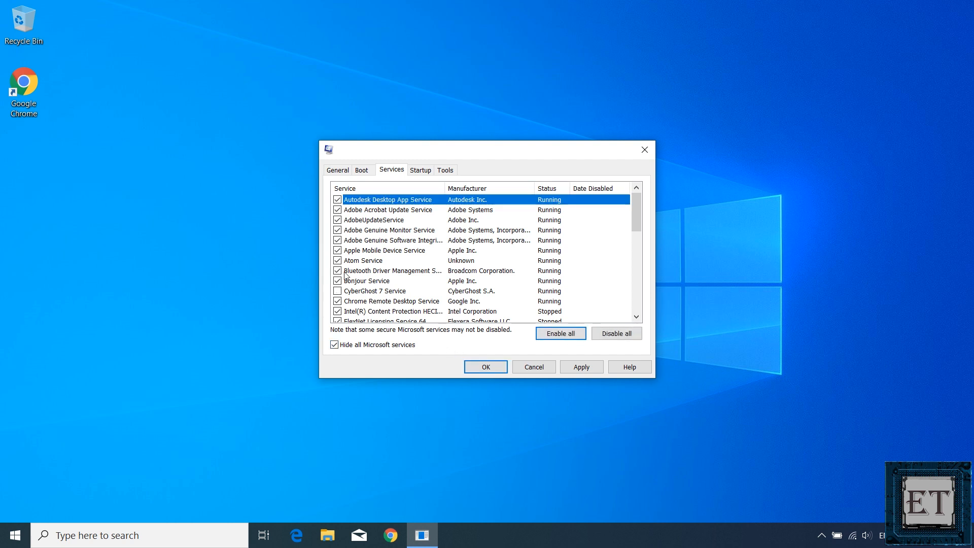
{"action": "left_click", "coordinate": [338, 209]}
{"action": "left_click", "coordinate": [338, 240]}
{"action": "left_click", "coordinate": [337, 251]}
{"action": "left_click", "coordinate": [338, 260]}
{"action": "left_click", "coordinate": [337, 271]}
{"action": "left_click", "coordinate": [337, 281]}
{"action": "scroll", "coordinate": [340, 274], "scroll_direction": "down", "scroll_amount": 2}
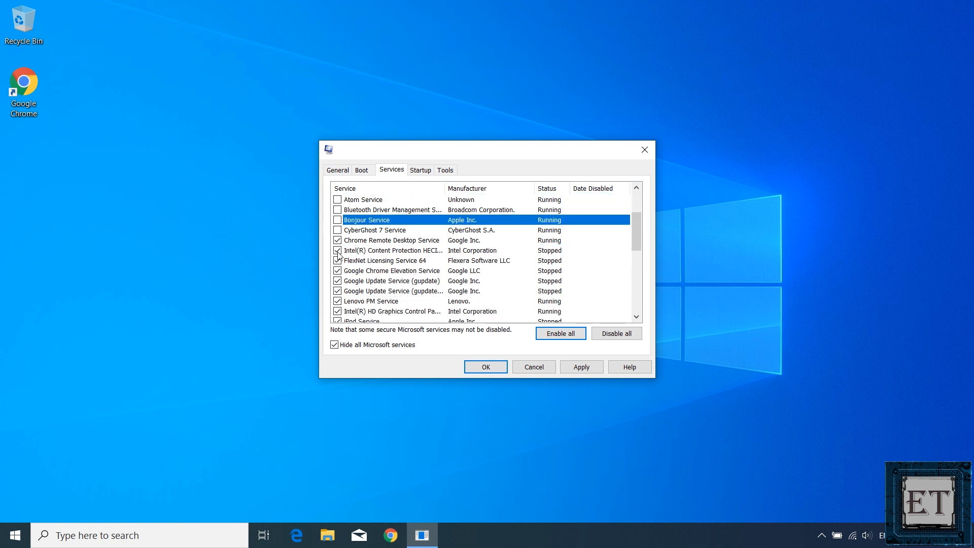
Step: Deselect the Chrome Remote Desktop, iPod, join.me Updater, Mozilla Maintenance and nordvpn services, plus unneeded services further down the list
{"action": "scroll", "coordinate": [338, 252], "scroll_direction": "down", "scroll_amount": 4}
{"action": "left_click", "coordinate": [338, 209]}
{"action": "left_click", "coordinate": [337, 230]}
{"action": "left_click", "coordinate": [337, 240]}
{"action": "scroll", "coordinate": [337, 284], "scroll_direction": "down", "scroll_amount": 1}
{"action": "scroll", "coordinate": [337, 291], "scroll_direction": "down", "scroll_amount": 1}
{"action": "left_click", "coordinate": [337, 272]}
{"action": "left_click", "coordinate": [338, 282]}
{"action": "left_click", "coordinate": [338, 291]}
{"action": "left_click", "coordinate": [339, 300]}
{"action": "scroll", "coordinate": [339, 297], "scroll_direction": "down", "scroll_amount": 1}
{"action": "left_click", "coordinate": [340, 281]}
{"action": "left_click", "coordinate": [339, 291]}
{"action": "left_click", "coordinate": [338, 301]}
Step: Review the service selection, apply the changes and restart the computer
{"action": "scroll", "coordinate": [375, 296], "scroll_direction": "up", "scroll_amount": 2}
{"action": "scroll", "coordinate": [366, 265], "scroll_direction": "up", "scroll_amount": 7}
{"action": "scroll", "coordinate": [371, 262], "scroll_direction": "down", "scroll_amount": 1}
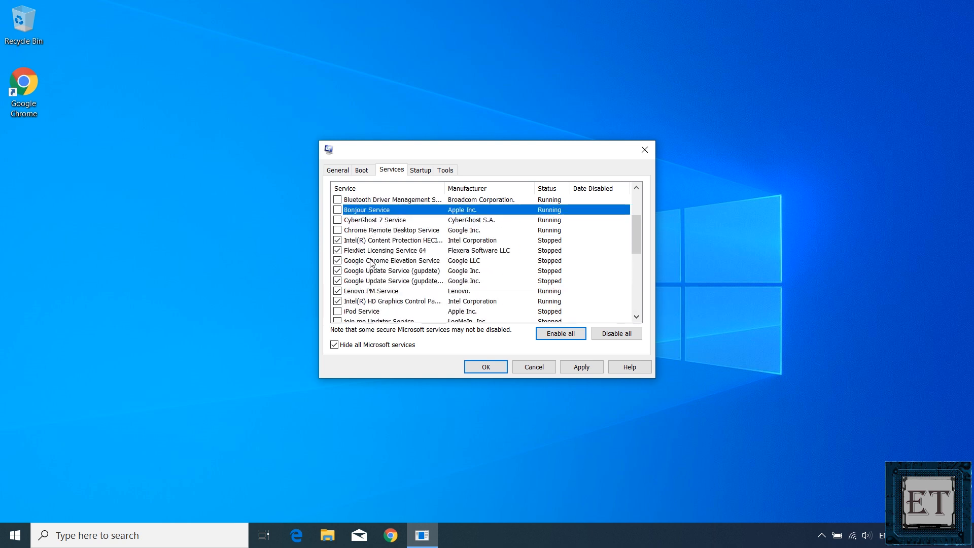
{"action": "scroll", "coordinate": [355, 305], "scroll_direction": "down", "scroll_amount": 2}
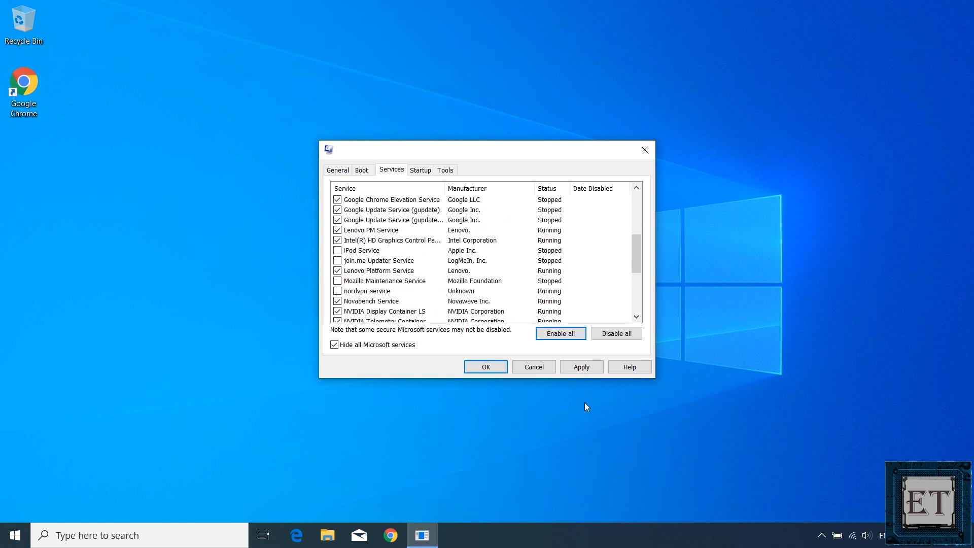
{"action": "left_click", "coordinate": [575, 370]}
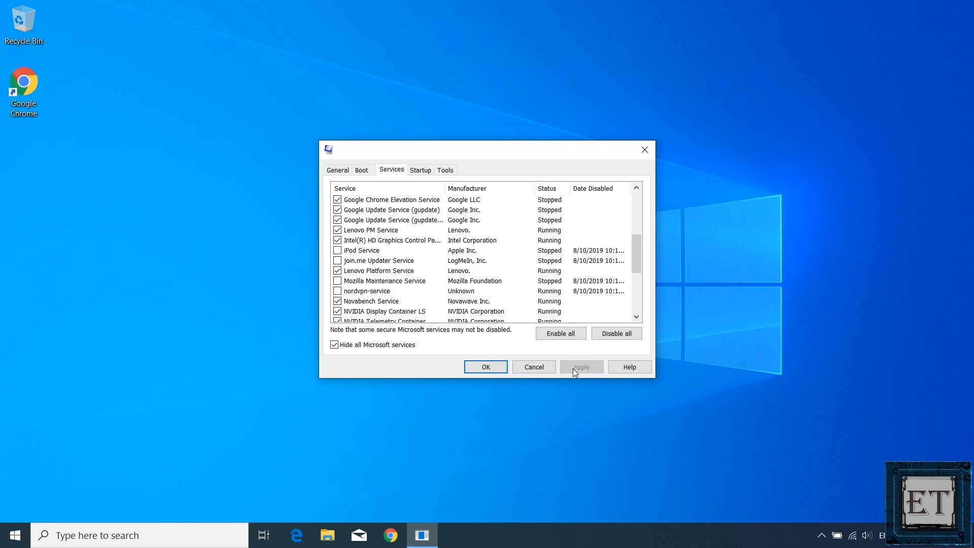
{"action": "left_click", "coordinate": [486, 367]}
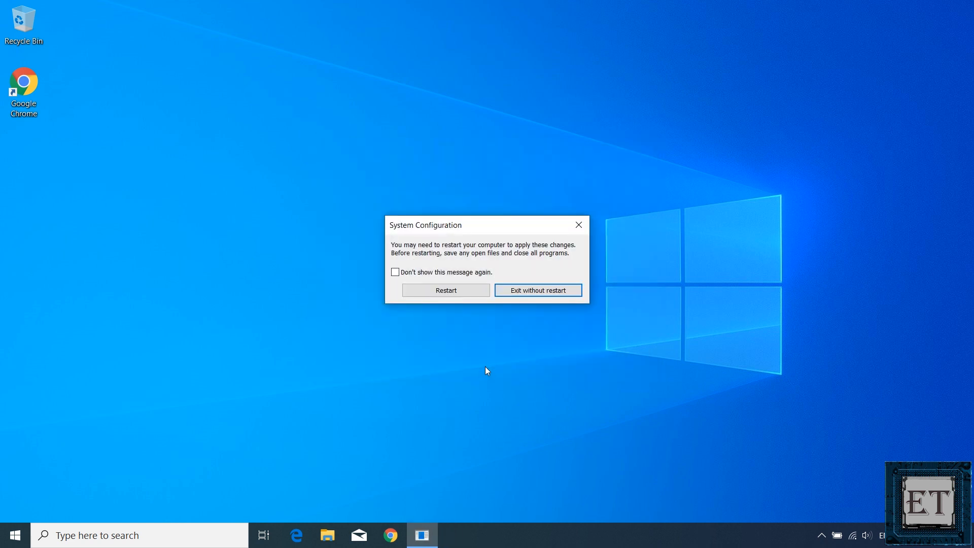
{"action": "left_click", "coordinate": [452, 293]}
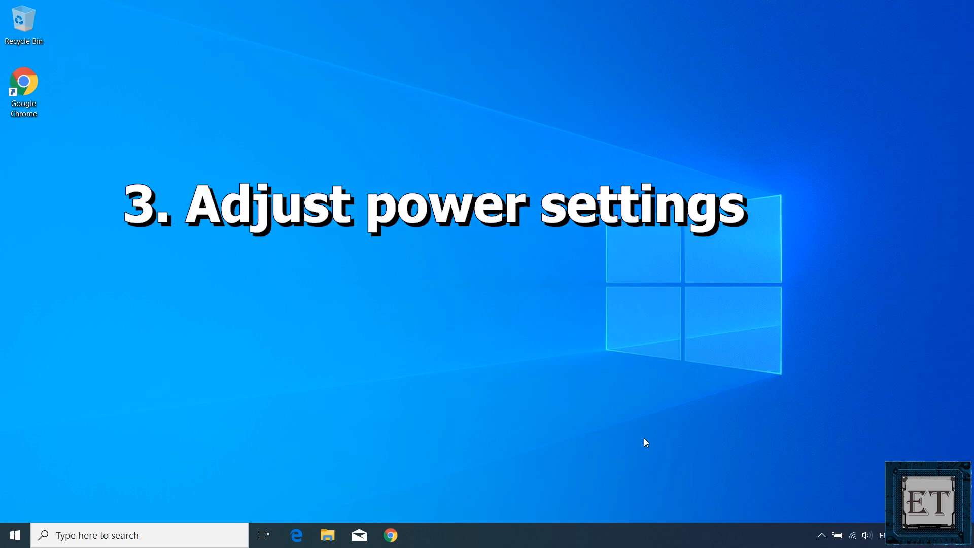
Step: Open the additional power settings from Power & sleep, choose the High performance plan and show the additional plans
{"action": "key", "text": "super"}
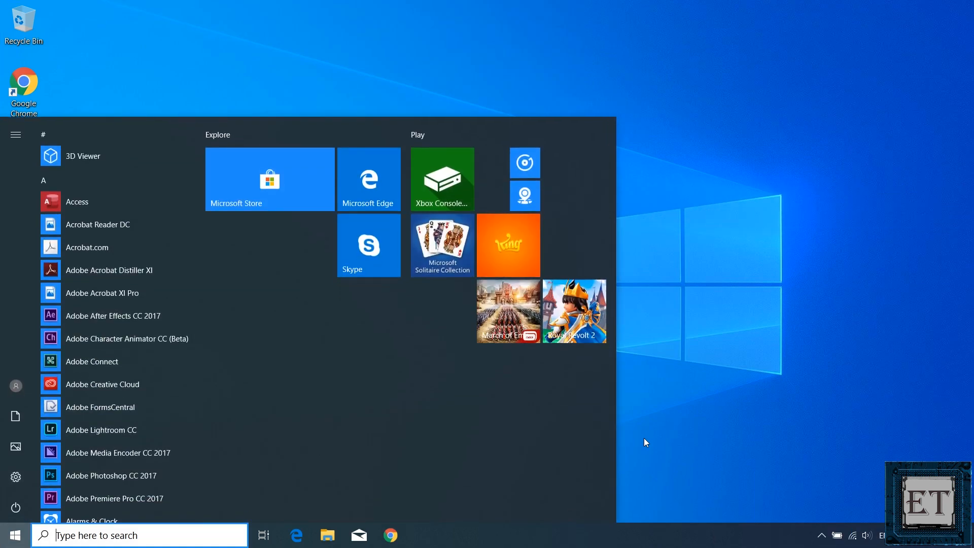
{"action": "type", "text": "power and sle"}
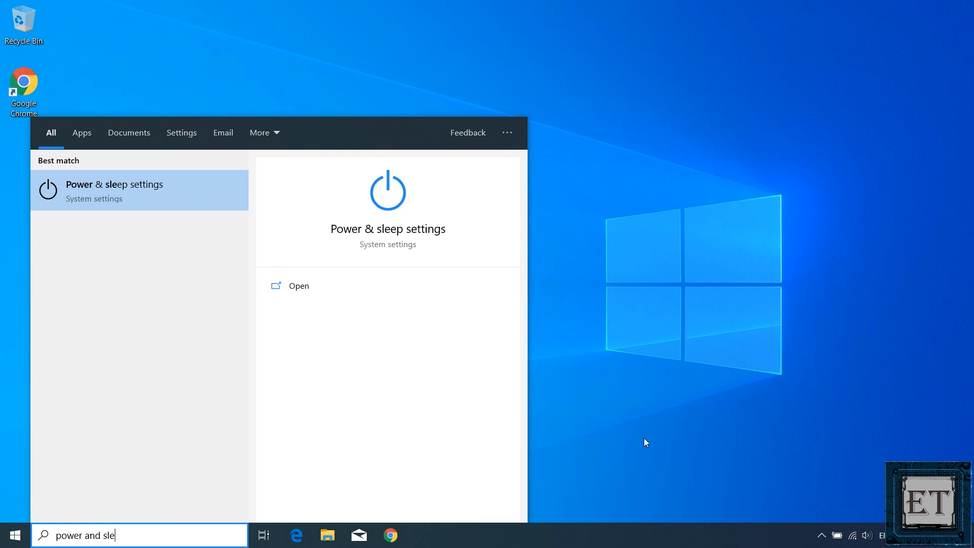
{"action": "type", "text": "ep"}
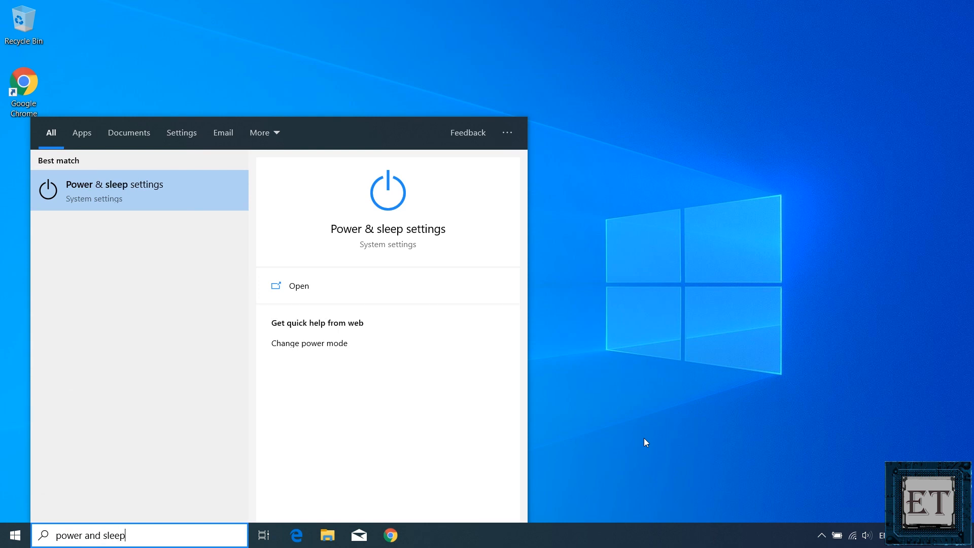
{"action": "left_click", "coordinate": [118, 205]}
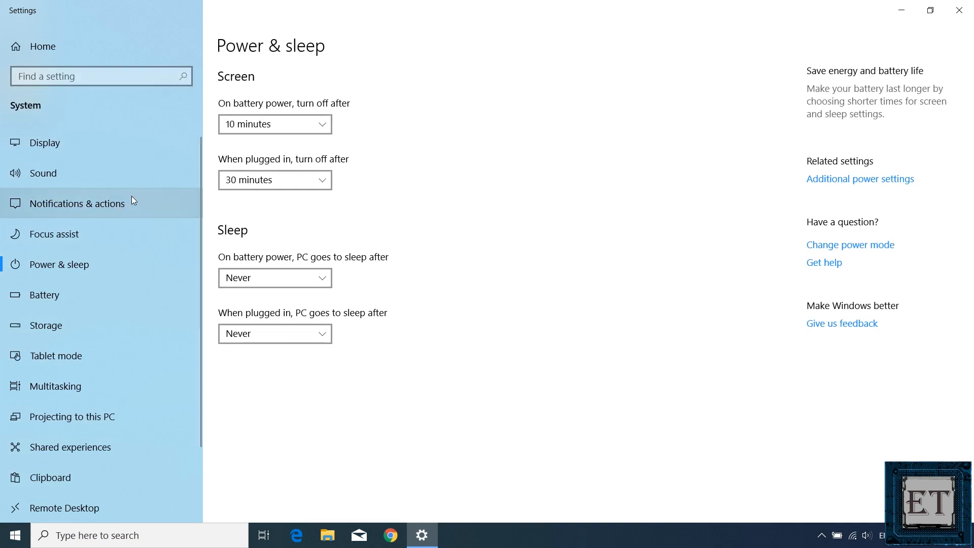
{"action": "left_click", "coordinate": [854, 180]}
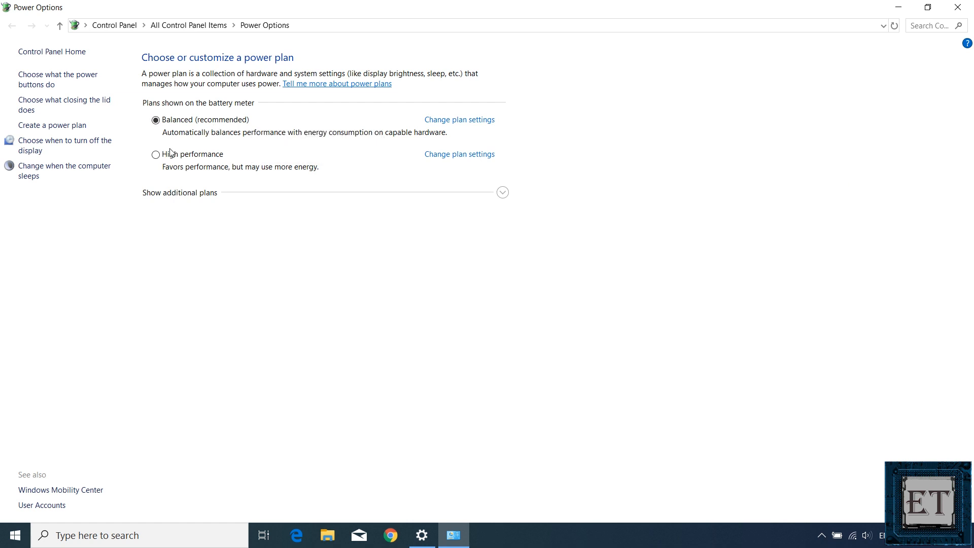
{"action": "left_click", "coordinate": [157, 155]}
{"action": "left_click", "coordinate": [503, 193]}
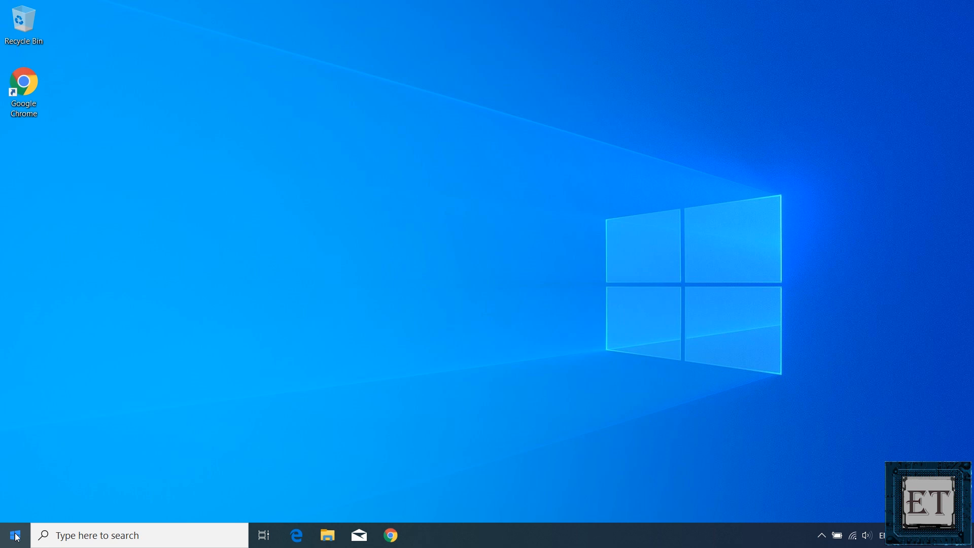
Step: Open the Apps & features list in Windows Settings
{"action": "left_click", "coordinate": [16, 536]}
{"action": "left_click", "coordinate": [17, 478]}
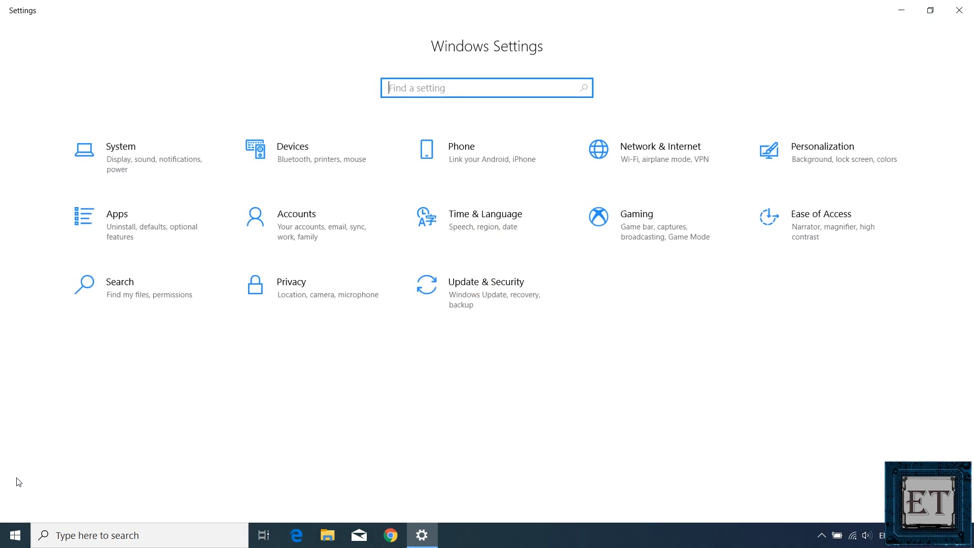
{"action": "left_click", "coordinate": [140, 229]}
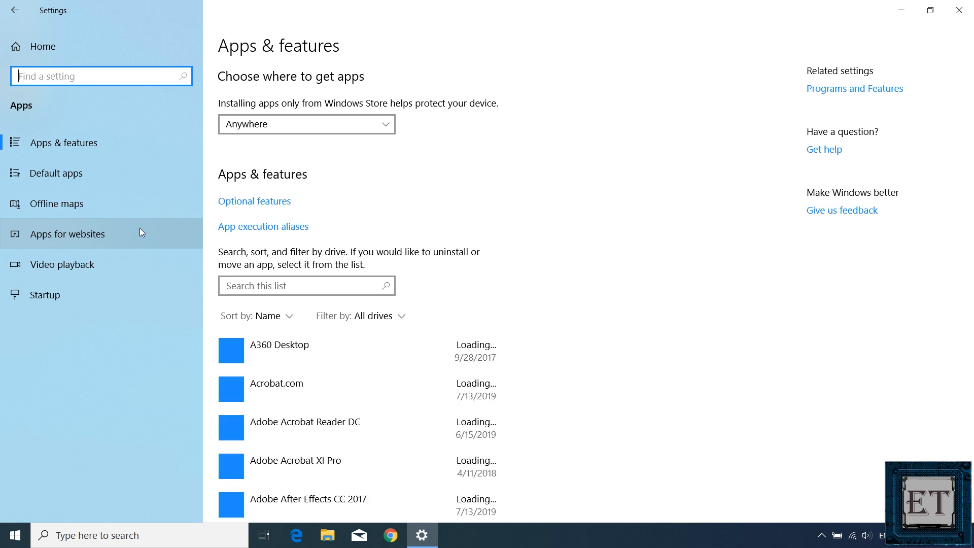
Step: Find Heaven Benchmark version 4.0 in the list of installed apps and uninstall it completely
{"action": "scroll", "coordinate": [536, 387], "scroll_direction": "down", "scroll_amount": 3}
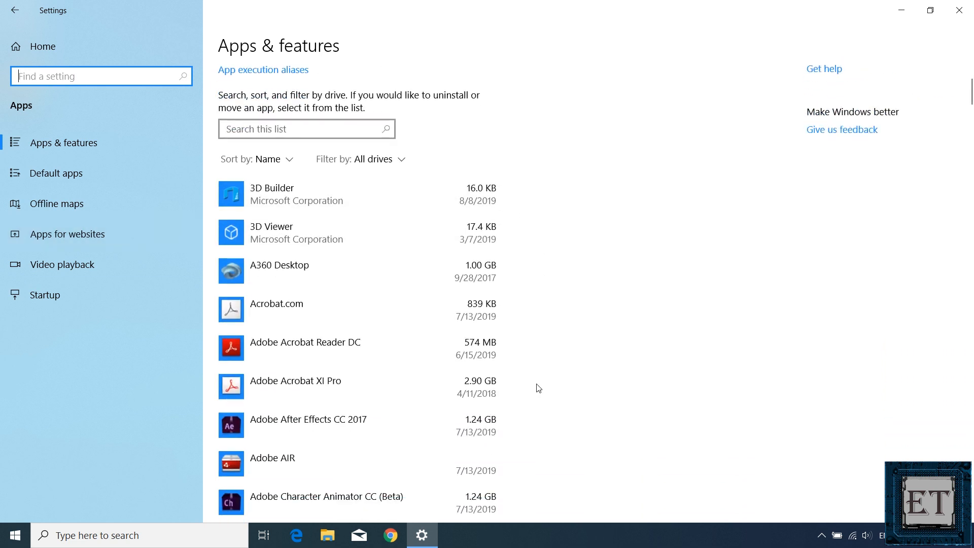
{"action": "scroll", "coordinate": [533, 386], "scroll_direction": "down", "scroll_amount": 4}
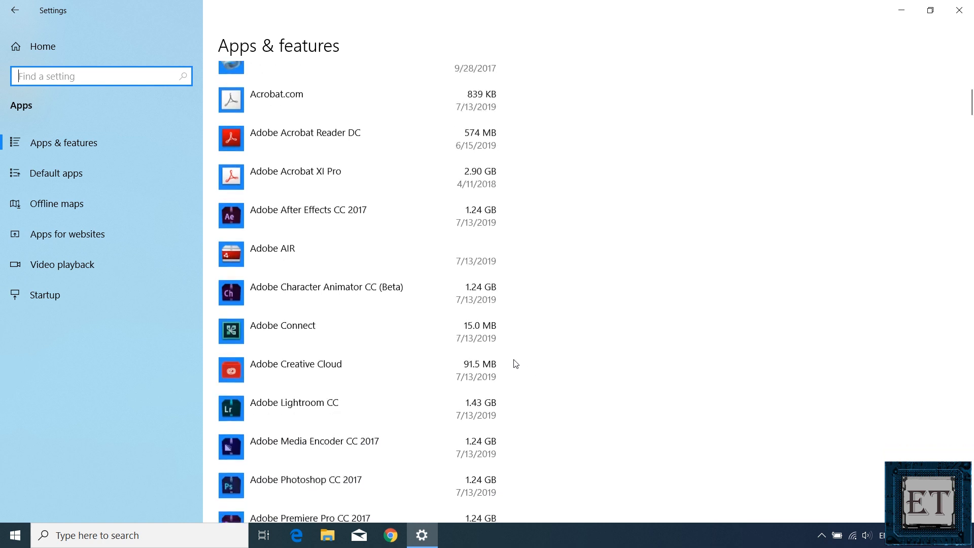
{"action": "scroll", "coordinate": [516, 363], "scroll_direction": "down", "scroll_amount": 2}
{"action": "scroll", "coordinate": [515, 364], "scroll_direction": "down", "scroll_amount": 5}
{"action": "scroll", "coordinate": [516, 363], "scroll_direction": "down", "scroll_amount": 11}
{"action": "scroll", "coordinate": [515, 363], "scroll_direction": "down", "scroll_amount": 18}
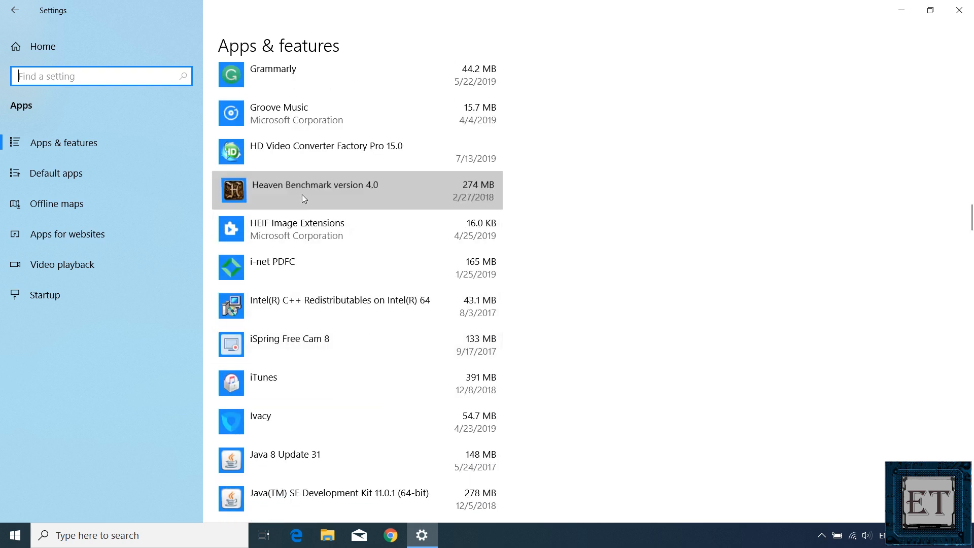
{"action": "left_click", "coordinate": [303, 193]}
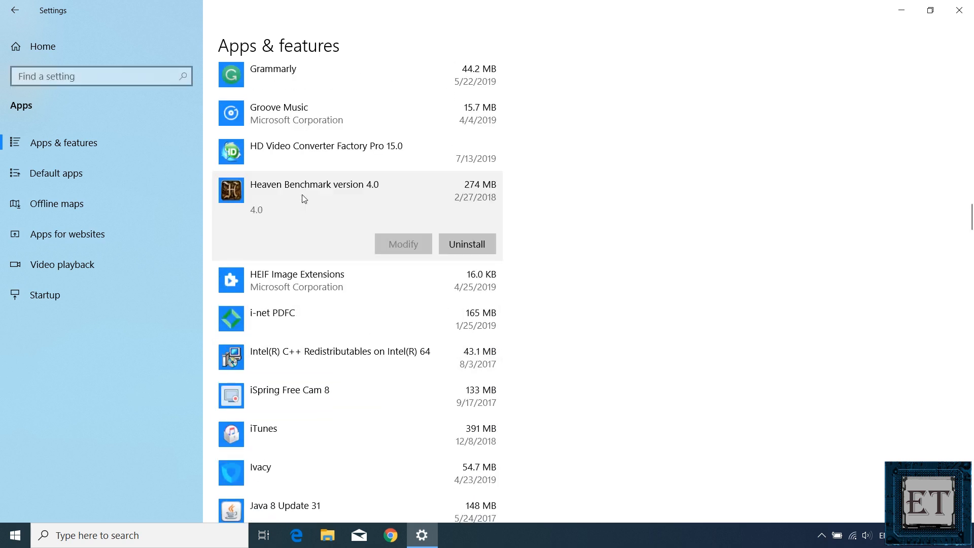
{"action": "left_click", "coordinate": [475, 244]}
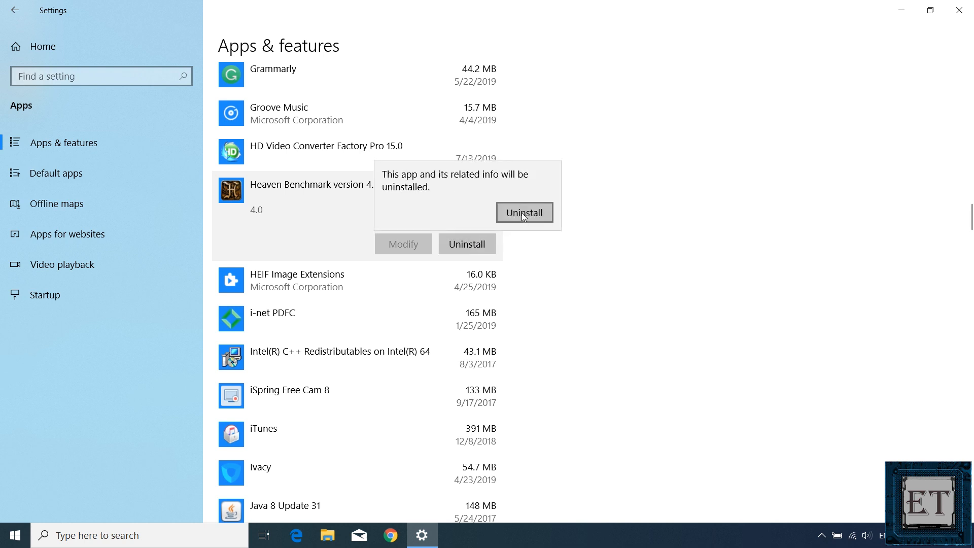
{"action": "left_click", "coordinate": [523, 214]}
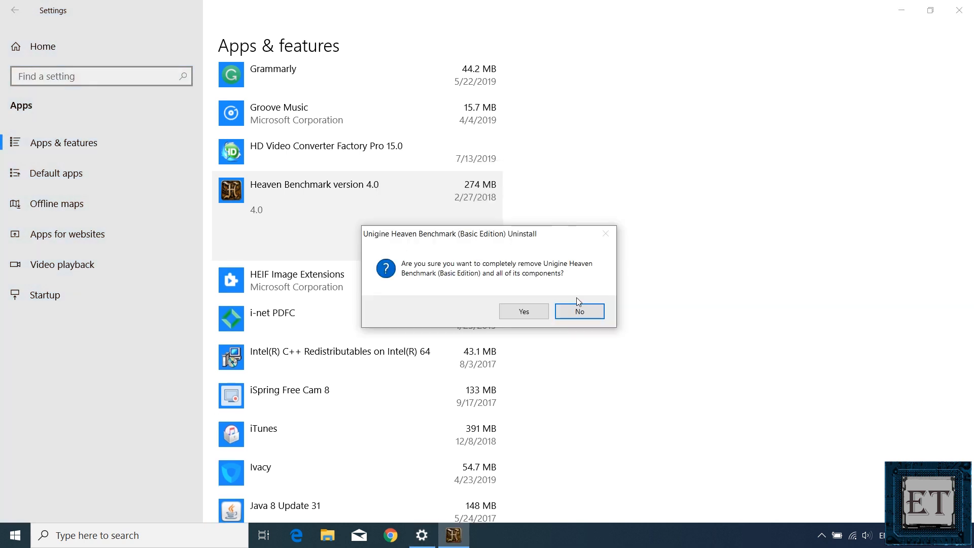
{"action": "left_click", "coordinate": [524, 312]}
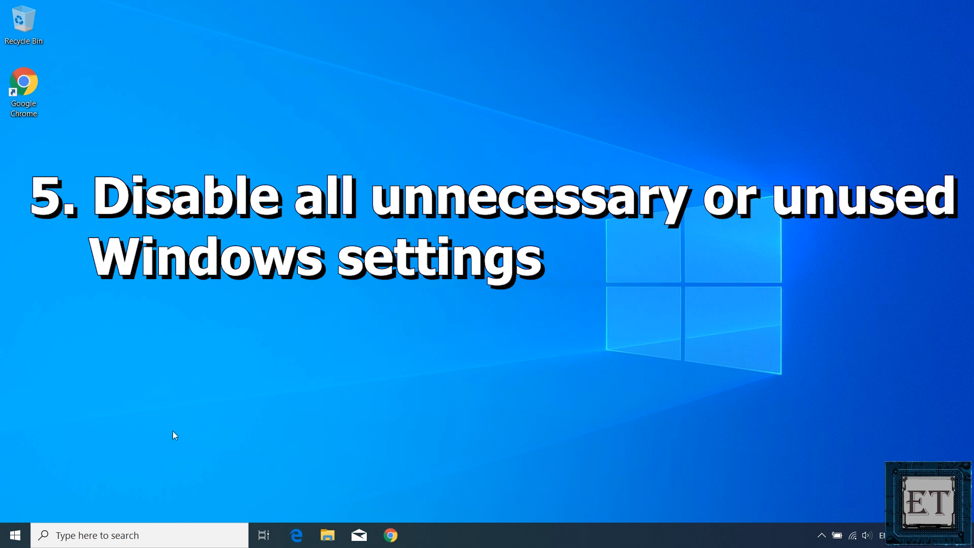
Step: Open the Privacy settings and turn off all four general privacy options
{"action": "left_click", "coordinate": [15, 535]}
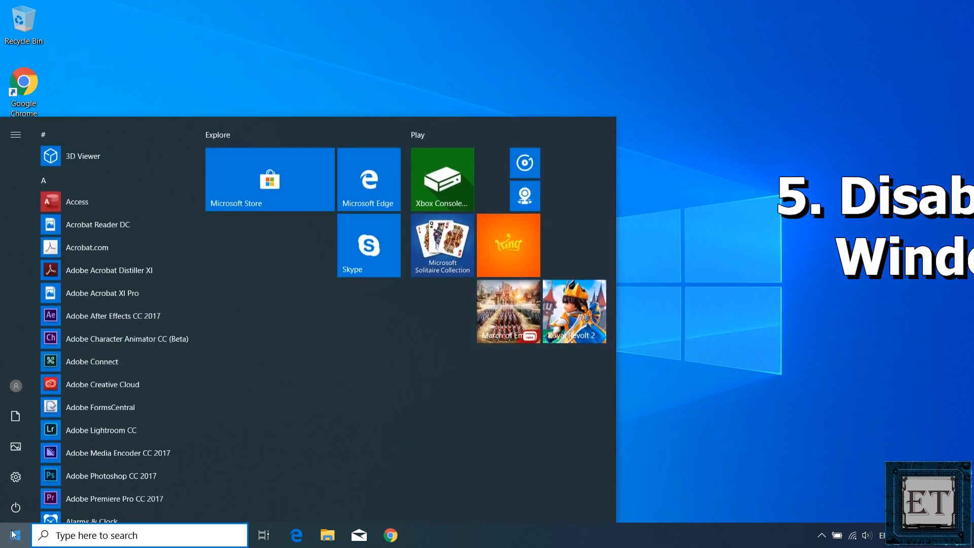
{"action": "left_click", "coordinate": [16, 477]}
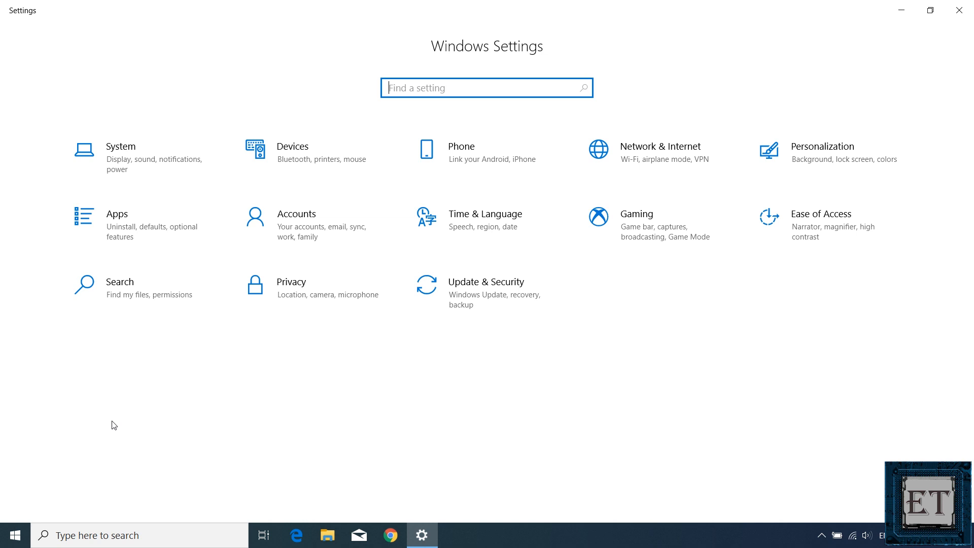
{"action": "left_click", "coordinate": [300, 302]}
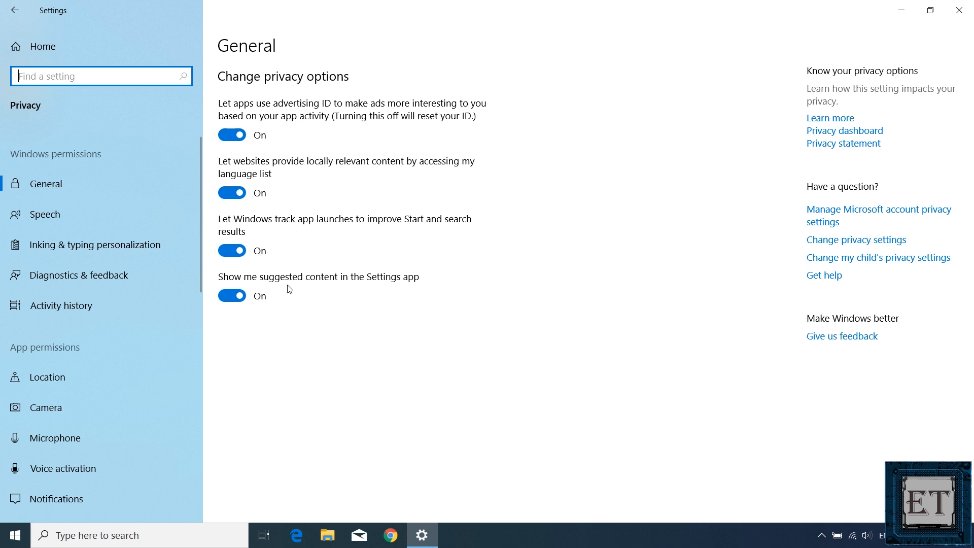
{"action": "left_click", "coordinate": [232, 135]}
{"action": "left_click", "coordinate": [232, 193]}
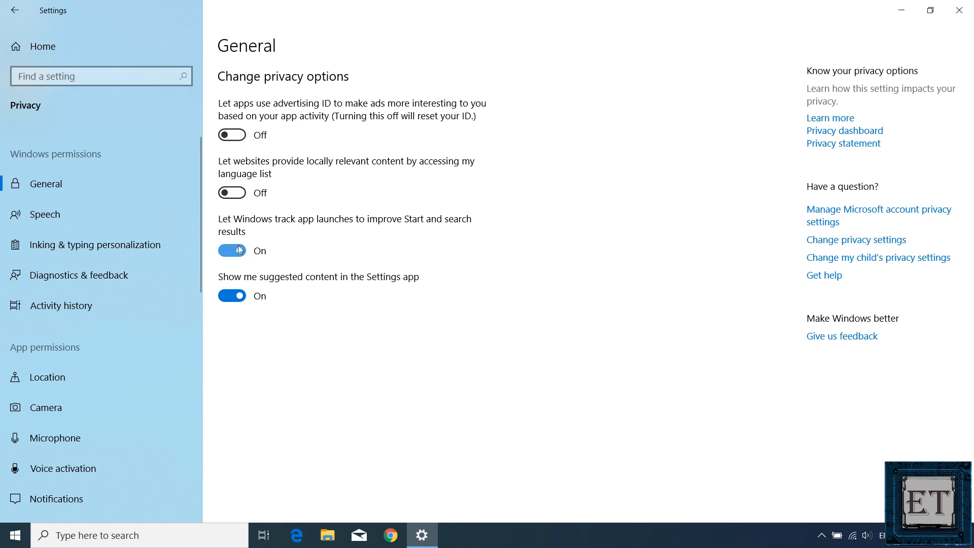
{"action": "left_click", "coordinate": [239, 253]}
{"action": "left_click", "coordinate": [243, 300]}
Step: Set the diagnostic data level to Basic and turn off tailored experiences in Diagnostics & feedback
{"action": "left_click", "coordinate": [102, 275]}
{"action": "left_click", "coordinate": [223, 205]}
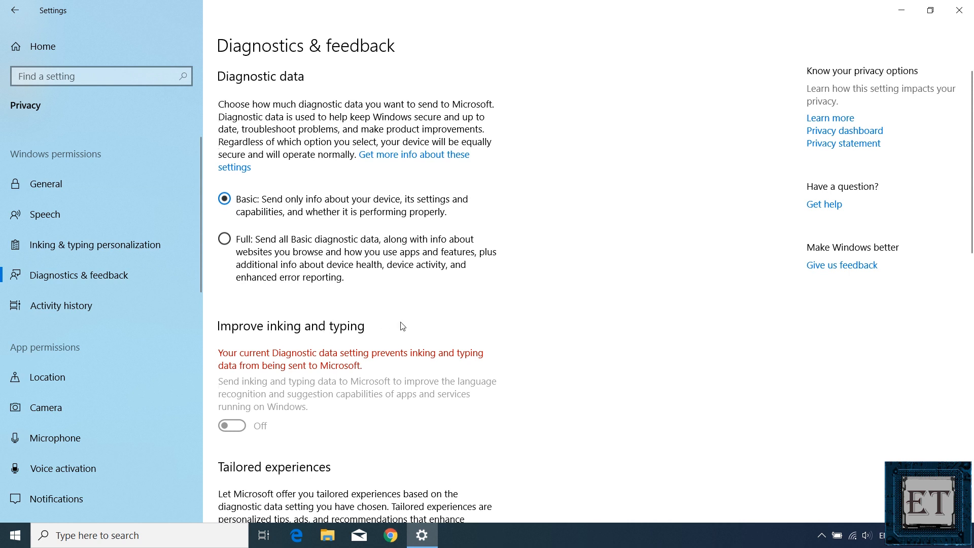
{"action": "scroll", "coordinate": [404, 327], "scroll_direction": "down", "scroll_amount": 2}
{"action": "scroll", "coordinate": [406, 327], "scroll_direction": "down", "scroll_amount": 3}
{"action": "left_click", "coordinate": [237, 317]}
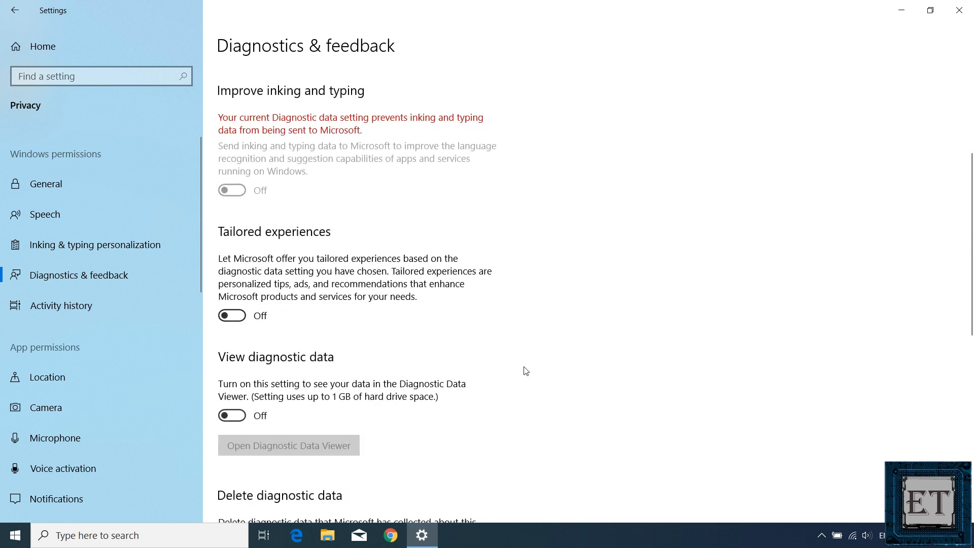
Step: Set how often Windows should ask for feedback to Never
{"action": "scroll", "coordinate": [525, 371], "scroll_direction": "down", "scroll_amount": 10}
{"action": "scroll", "coordinate": [528, 366], "scroll_direction": "up", "scroll_amount": 3}
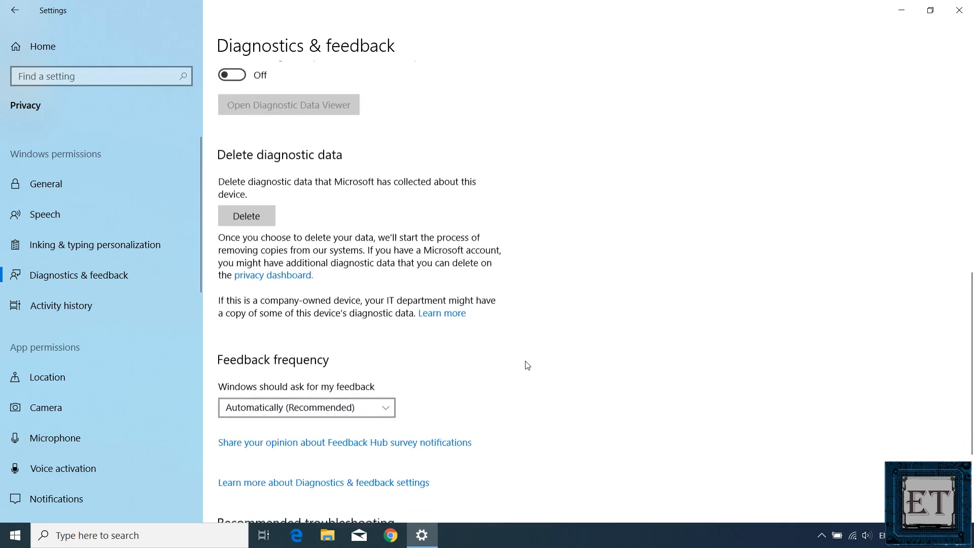
{"action": "left_click", "coordinate": [303, 401]}
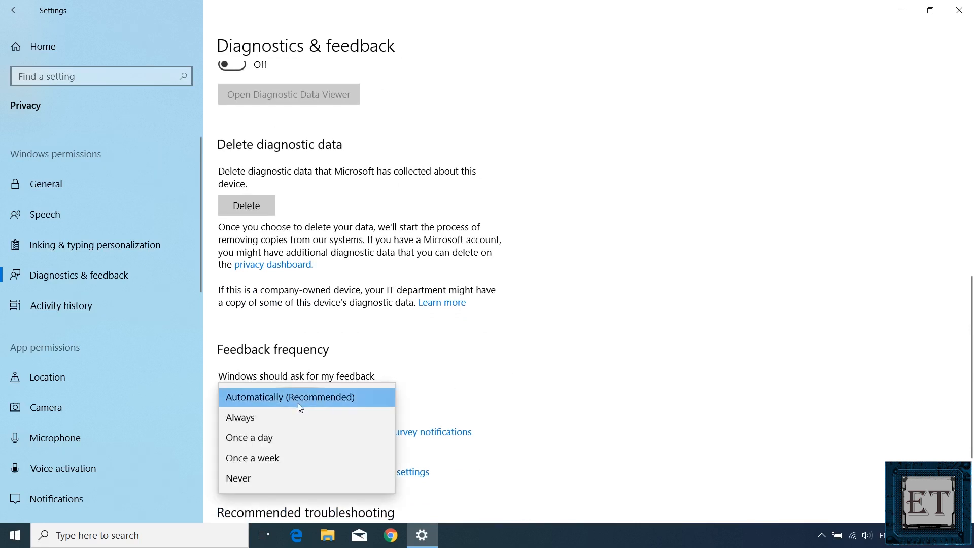
{"action": "left_click", "coordinate": [285, 480]}
{"action": "scroll", "coordinate": [579, 352], "scroll_direction": "down", "scroll_amount": 4}
Step: Turn off location access for apps and for this device in the Location privacy settings
{"action": "left_click", "coordinate": [105, 376]}
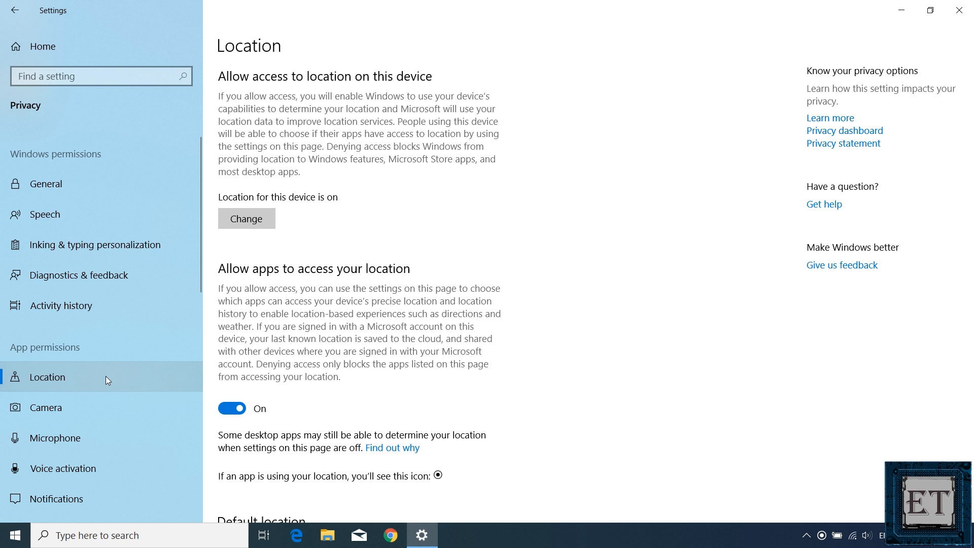
{"action": "left_click", "coordinate": [233, 408]}
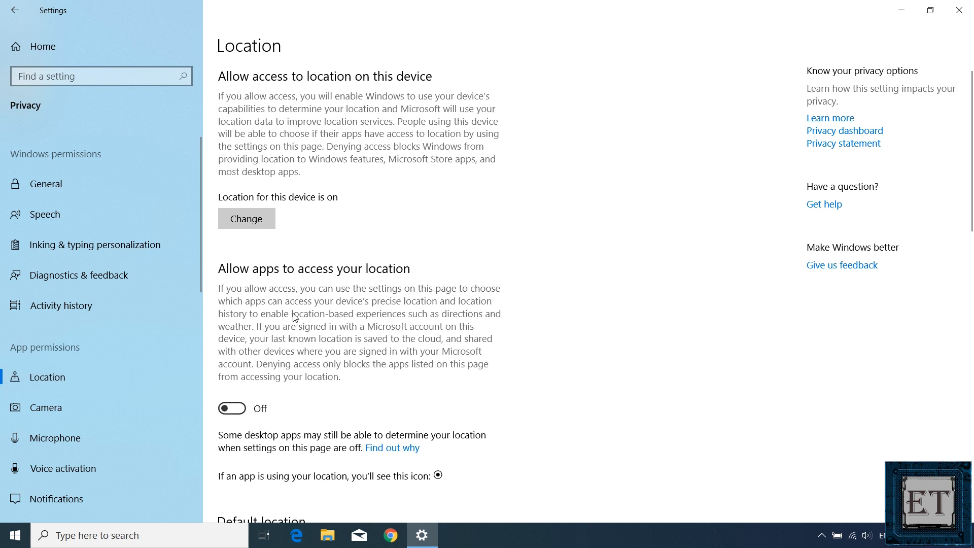
{"action": "left_click", "coordinate": [256, 224]}
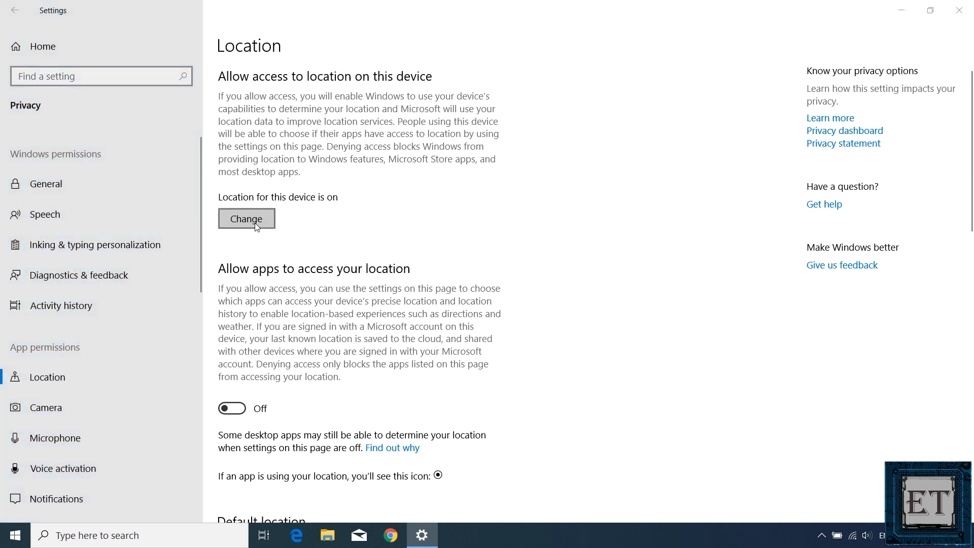
{"action": "left_click", "coordinate": [189, 162]}
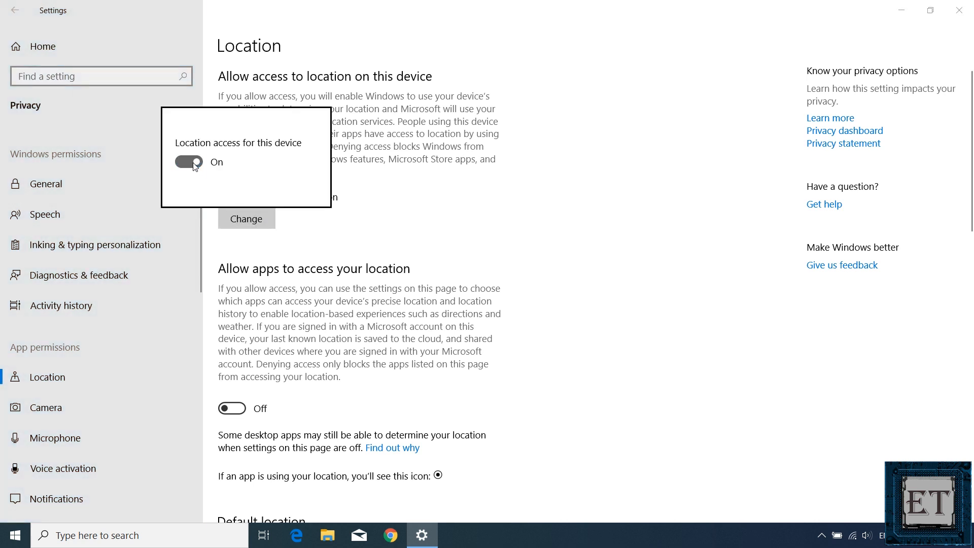
{"action": "left_click", "coordinate": [376, 242]}
{"action": "scroll", "coordinate": [345, 263], "scroll_direction": "down", "scroll_amount": 3}
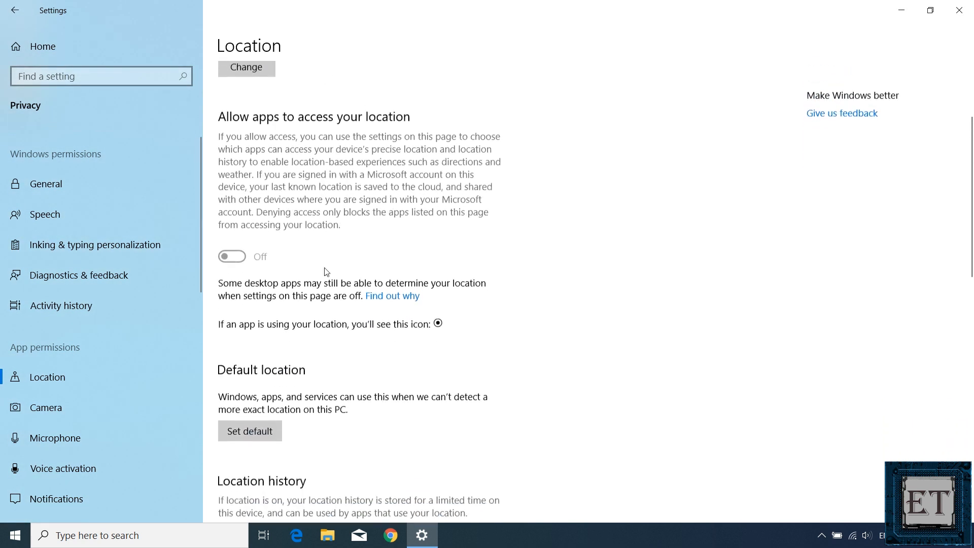
Step: In the Camera privacy settings, turn off camera access for the listed Microsoft Store apps, leaving only Camera and Skype allowed
{"action": "left_click", "coordinate": [92, 404]}
{"action": "scroll", "coordinate": [319, 326], "scroll_direction": "down", "scroll_amount": 5}
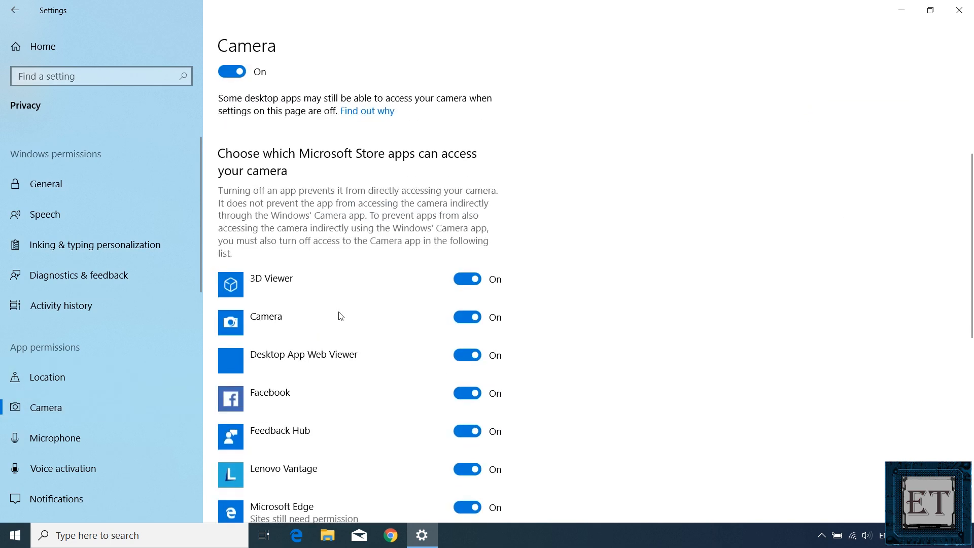
{"action": "left_click", "coordinate": [468, 201]}
{"action": "left_click", "coordinate": [468, 277]}
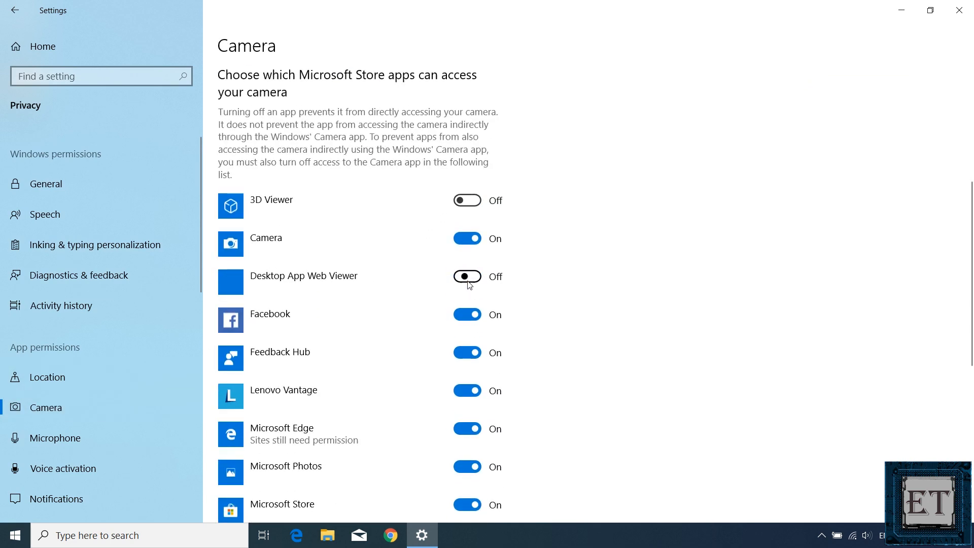
{"action": "left_click", "coordinate": [468, 315]}
{"action": "scroll", "coordinate": [470, 317], "scroll_direction": "down", "scroll_amount": 2}
{"action": "left_click", "coordinate": [467, 274]}
{"action": "left_click", "coordinate": [467, 312]}
{"action": "left_click", "coordinate": [467, 350]}
{"action": "left_click", "coordinate": [468, 388]}
{"action": "scroll", "coordinate": [548, 350], "scroll_direction": "down", "scroll_amount": 8}
{"action": "left_click", "coordinate": [468, 113]}
{"action": "left_click", "coordinate": [467, 151]}
{"action": "left_click", "coordinate": [467, 228]}
{"action": "left_click", "coordinate": [468, 266]}
{"action": "left_click", "coordinate": [467, 304]}
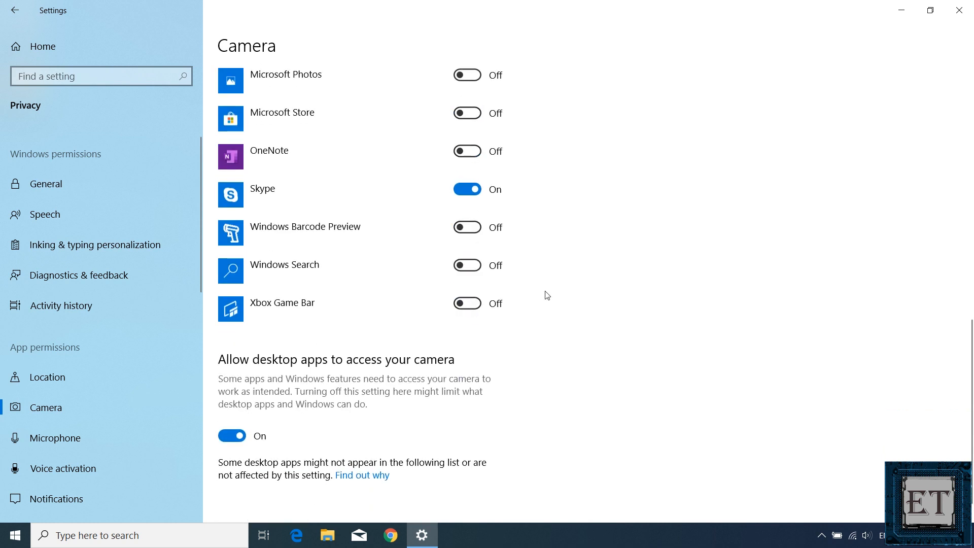
{"action": "scroll", "coordinate": [546, 294], "scroll_direction": "up", "scroll_amount": 15}
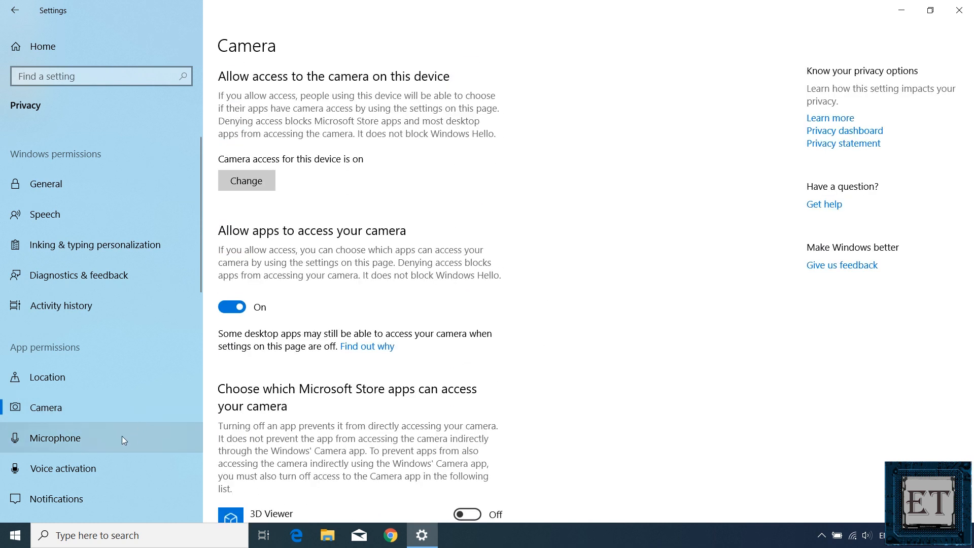
Step: In the Microphone privacy settings, turn off microphone access for the listed Microsoft Store apps, leaving Camera and Skype allowed
{"action": "left_click", "coordinate": [117, 437]}
{"action": "scroll", "coordinate": [236, 311], "scroll_direction": "down", "scroll_amount": 9}
{"action": "left_click", "coordinate": [470, 188]}
{"action": "left_click", "coordinate": [471, 225]}
{"action": "scroll", "coordinate": [471, 225], "scroll_direction": "down", "scroll_amount": 1}
{"action": "left_click", "coordinate": [470, 184]}
{"action": "left_click", "coordinate": [470, 222]}
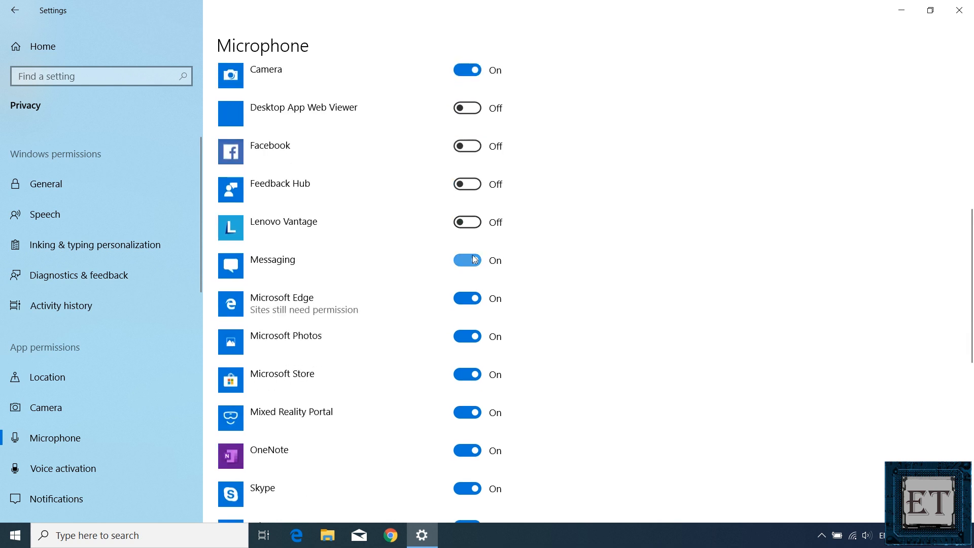
{"action": "left_click", "coordinate": [470, 260]}
{"action": "left_click", "coordinate": [470, 298]}
{"action": "left_click", "coordinate": [469, 336]}
{"action": "left_click", "coordinate": [468, 249]}
{"action": "left_click", "coordinate": [468, 287]}
{"action": "left_click", "coordinate": [468, 325]}
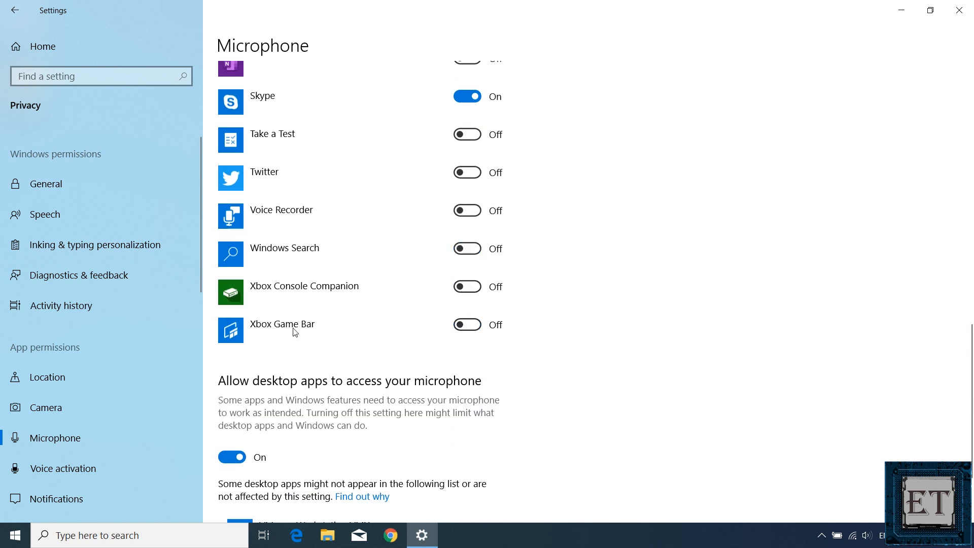
Step: Turn off voice activation for apps and app access to notifications in the Privacy settings
{"action": "scroll", "coordinate": [91, 350], "scroll_direction": "down", "scroll_amount": 3}
{"action": "left_click", "coordinate": [72, 350]}
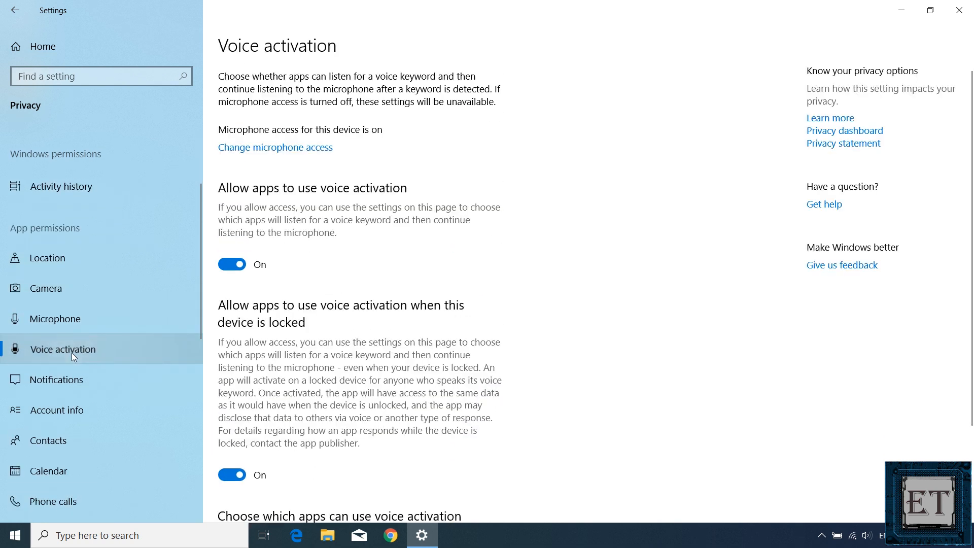
{"action": "left_click", "coordinate": [231, 264]}
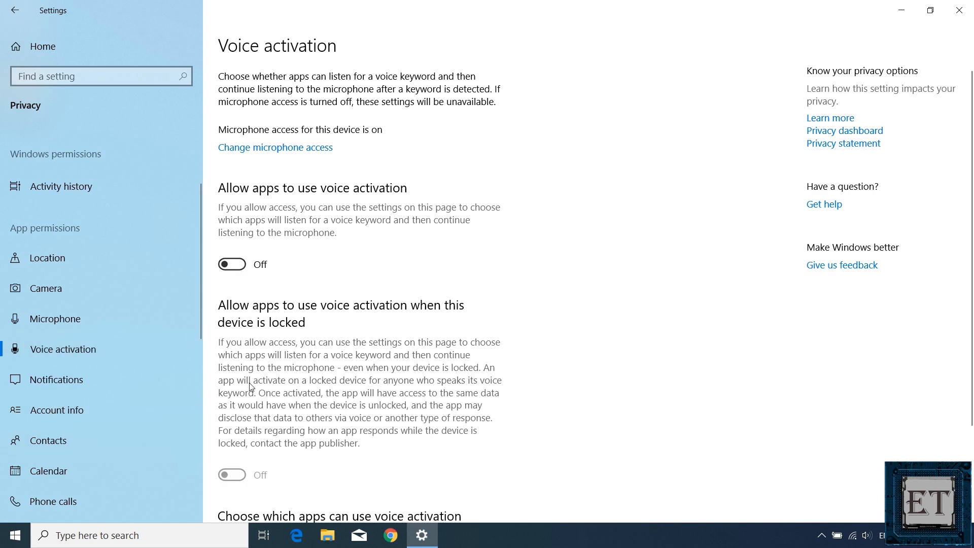
{"action": "left_click", "coordinate": [91, 383]}
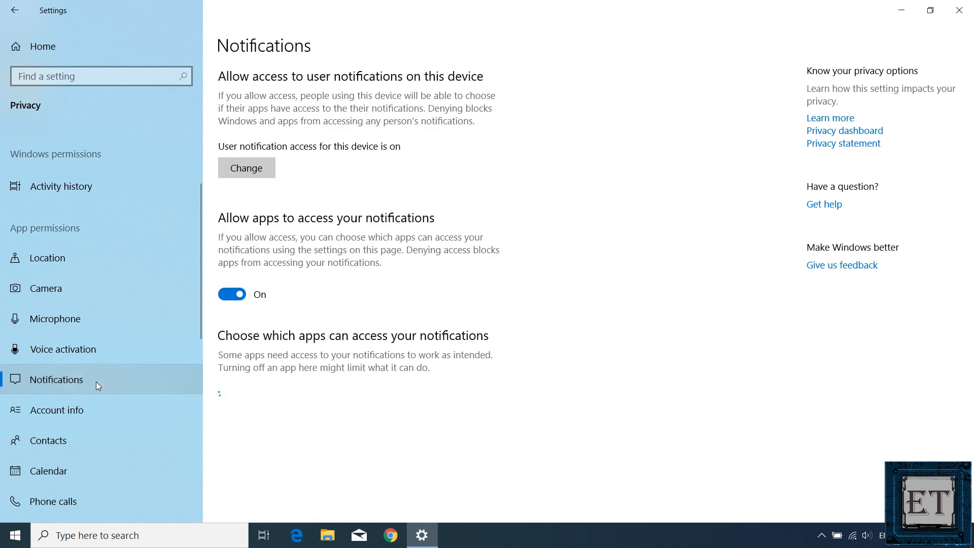
{"action": "left_click", "coordinate": [233, 295]}
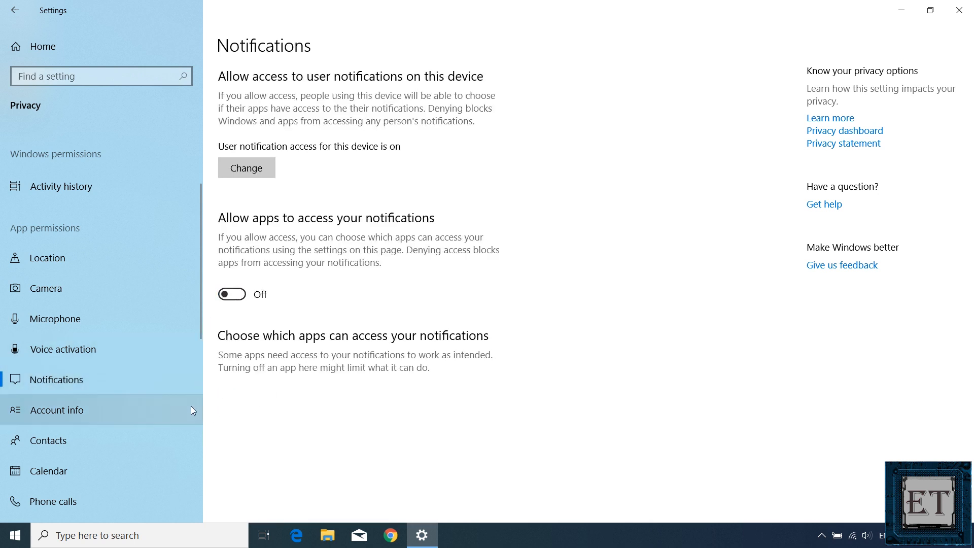
Step: Turn off app access to account info and to contacts in the Privacy settings
{"action": "left_click", "coordinate": [72, 414]}
{"action": "left_click", "coordinate": [232, 319]}
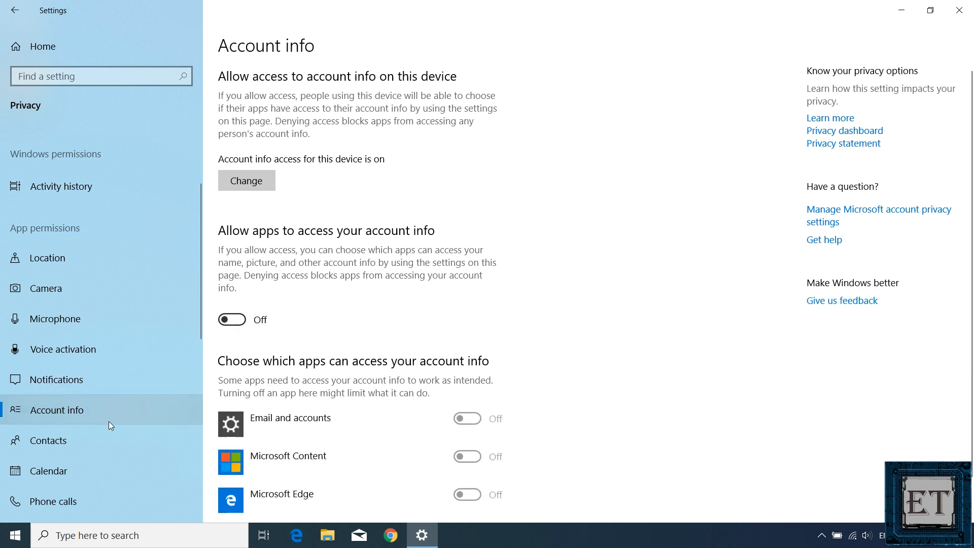
{"action": "left_click", "coordinate": [63, 440]}
{"action": "left_click", "coordinate": [232, 307]}
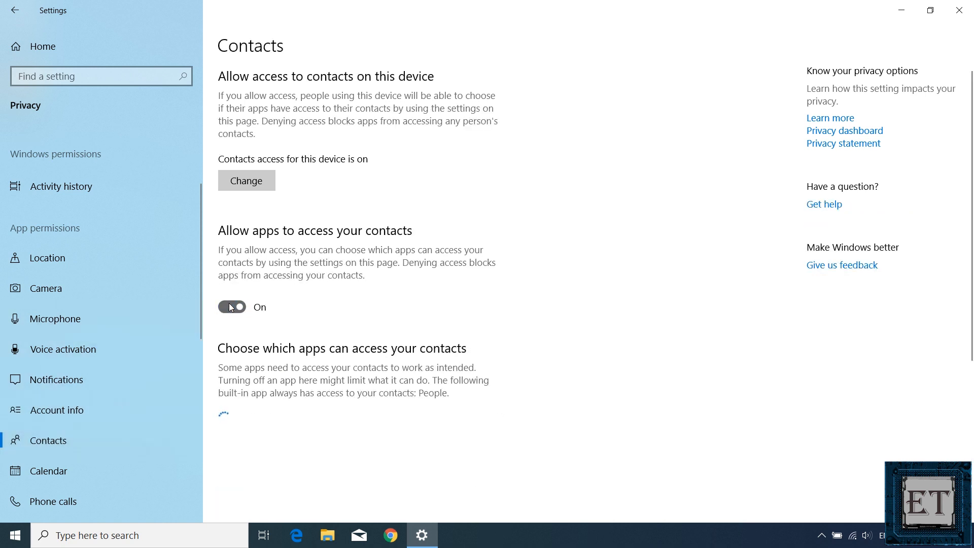
Step: Turn off calendar access for People and Windows Search, and turn off app access to call history
{"action": "scroll", "coordinate": [155, 415], "scroll_direction": "down", "scroll_amount": 1}
{"action": "scroll", "coordinate": [154, 415], "scroll_direction": "down", "scroll_amount": 1}
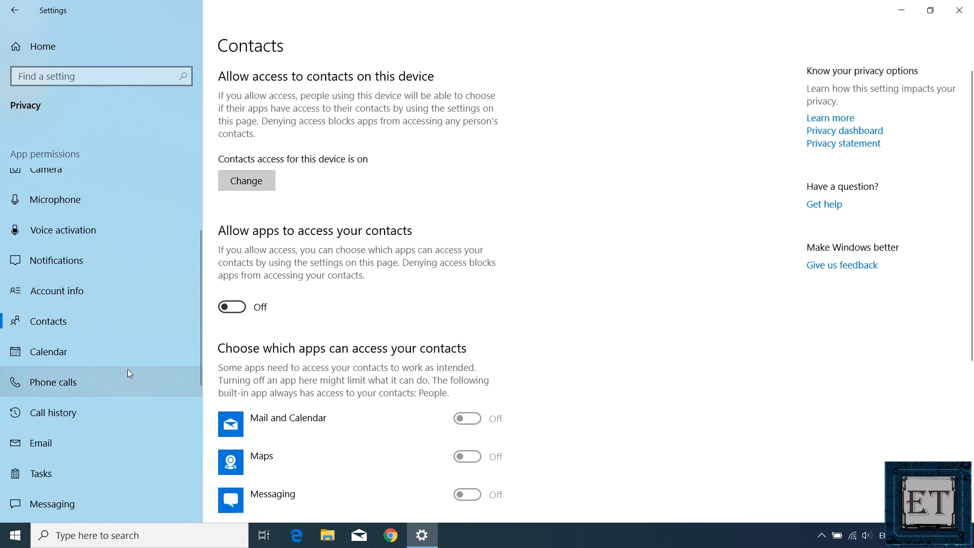
{"action": "left_click", "coordinate": [105, 360]}
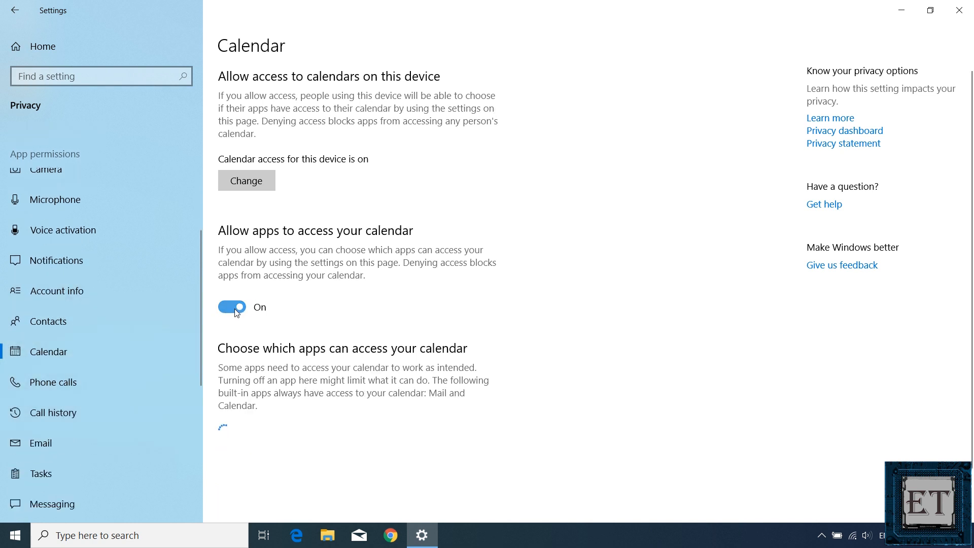
{"action": "scroll", "coordinate": [319, 315], "scroll_direction": "down", "scroll_amount": 1}
{"action": "left_click", "coordinate": [466, 412]}
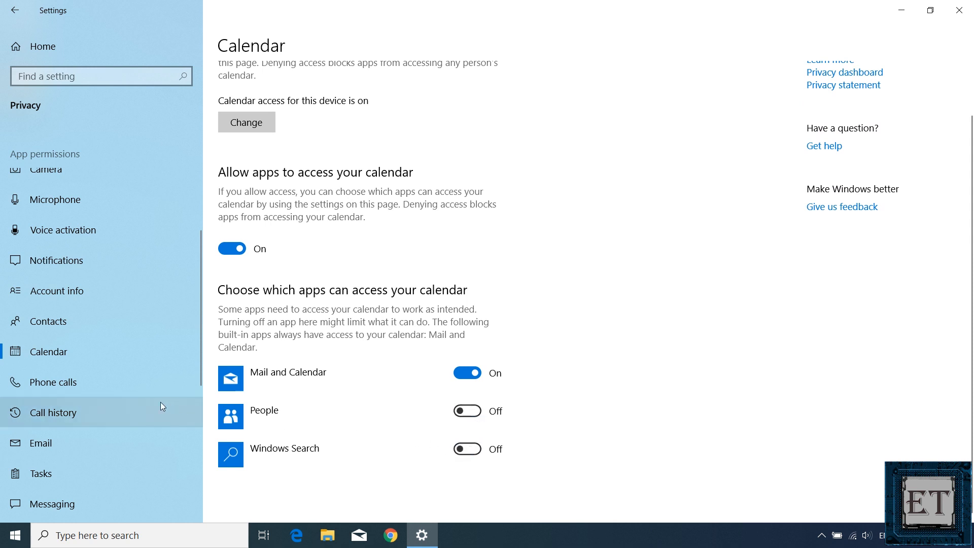
{"action": "left_click", "coordinate": [88, 423]}
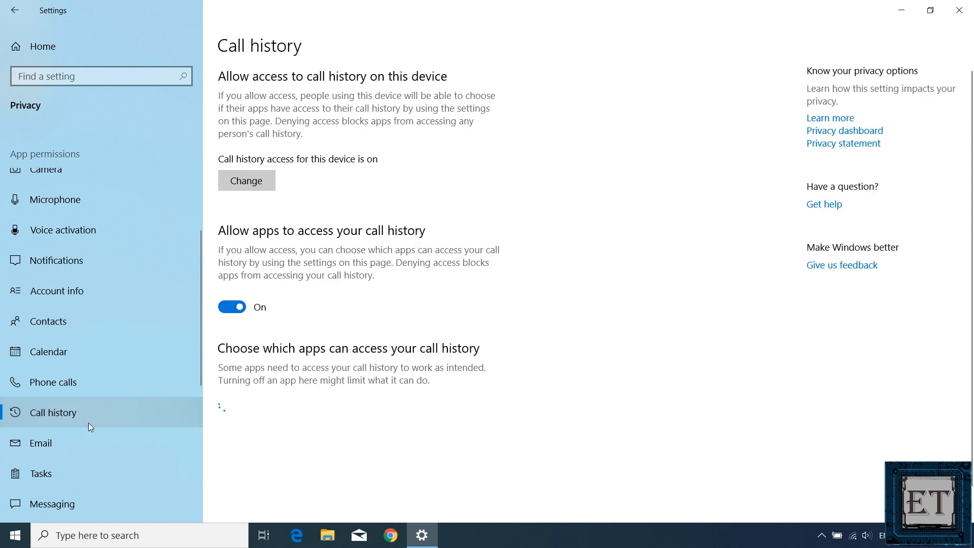
{"action": "left_click", "coordinate": [238, 309]}
Step: Turn off email access for People and Windows Search, and stop apps from controlling device radios
{"action": "scroll", "coordinate": [163, 343], "scroll_direction": "down", "scroll_amount": 5}
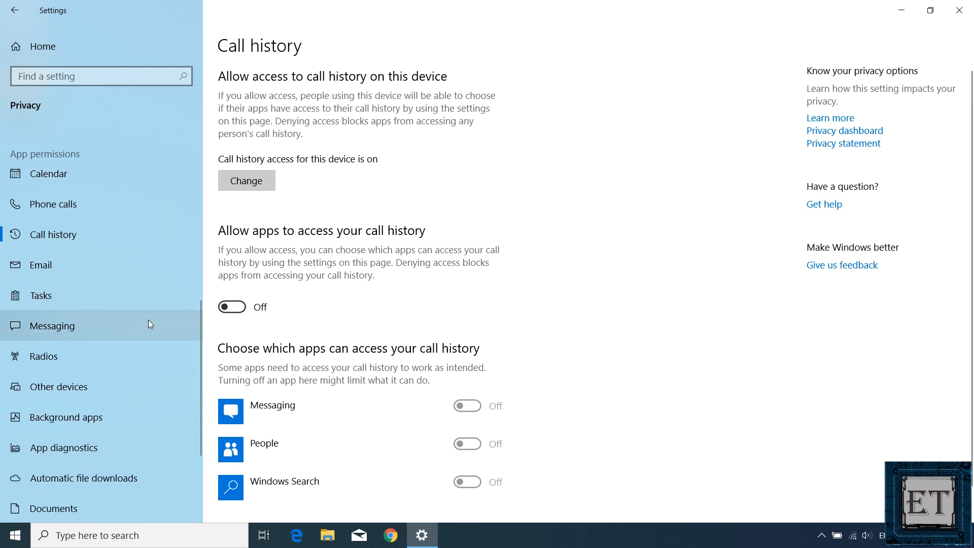
{"action": "left_click", "coordinate": [83, 258]}
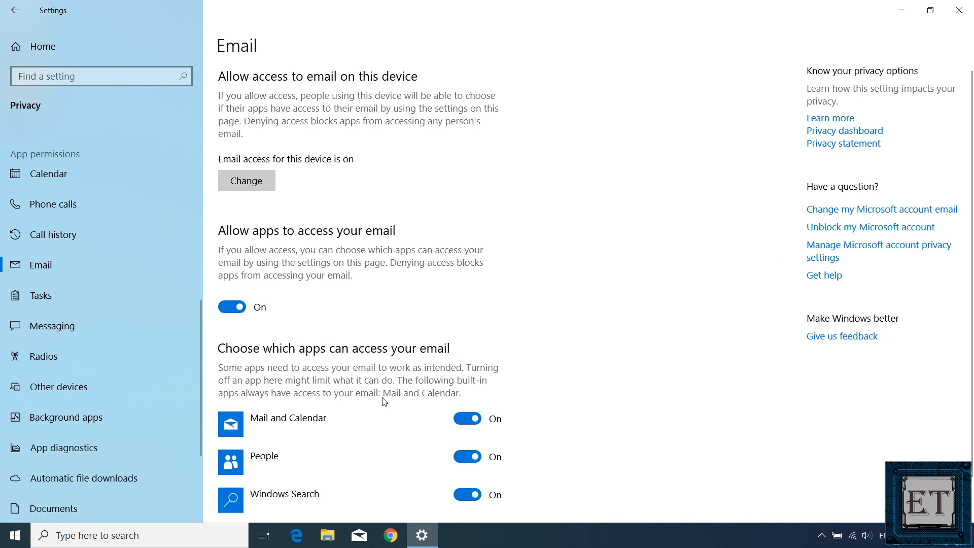
{"action": "left_click", "coordinate": [466, 457]}
{"action": "left_click", "coordinate": [466, 495]}
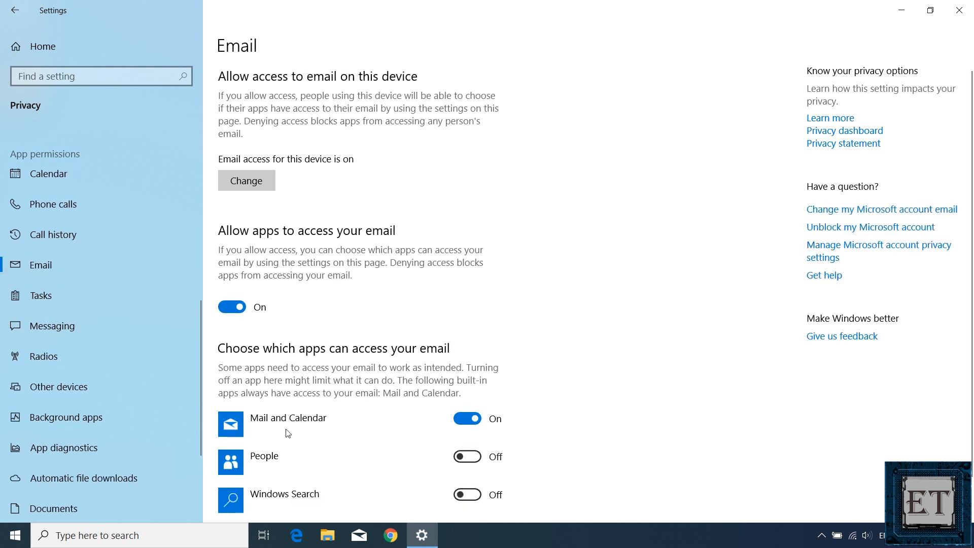
{"action": "left_click", "coordinate": [73, 357]}
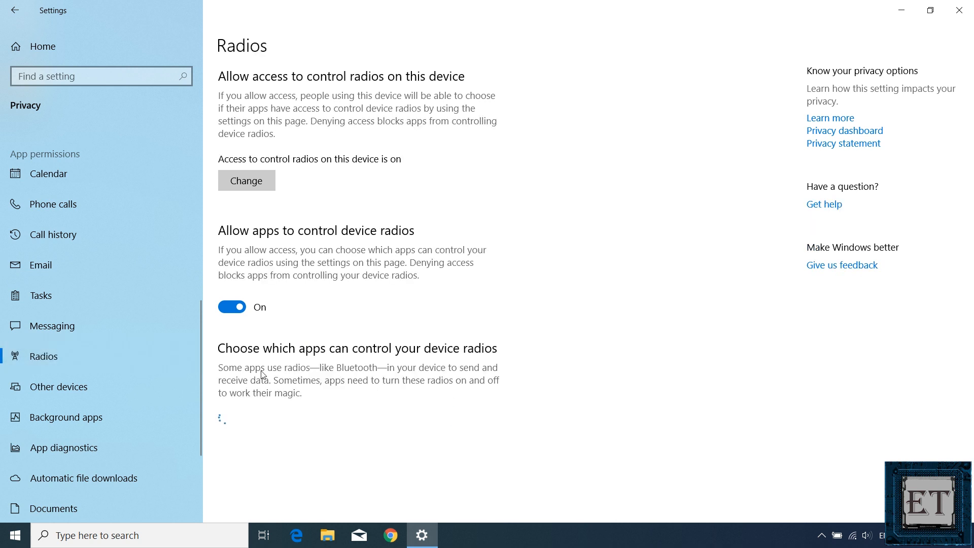
{"action": "left_click", "coordinate": [237, 308]}
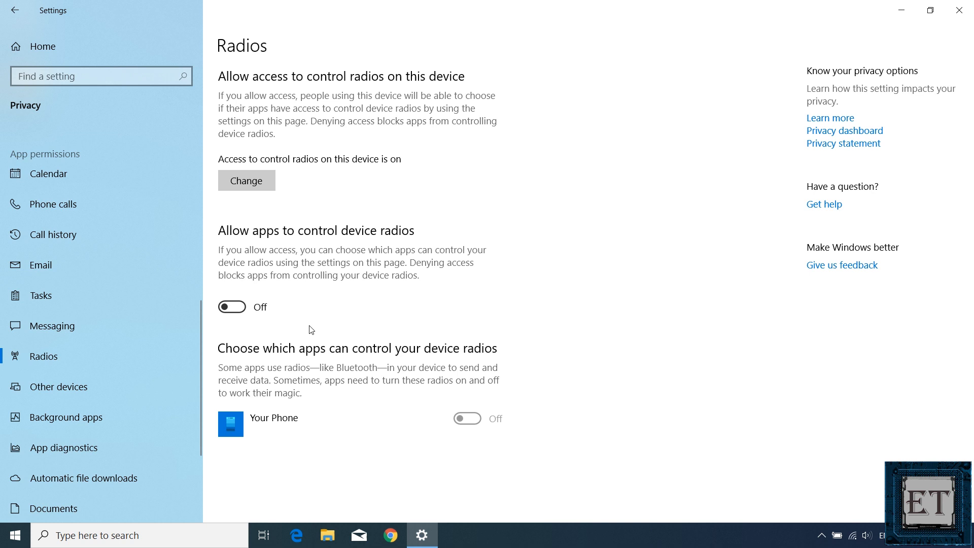
Step: Stop the listed apps from running in the background, leaving Mail and Calendar, Skype and Windows Security allowed
{"action": "scroll", "coordinate": [49, 302], "scroll_direction": "down", "scroll_amount": 2}
{"action": "left_click", "coordinate": [49, 302]}
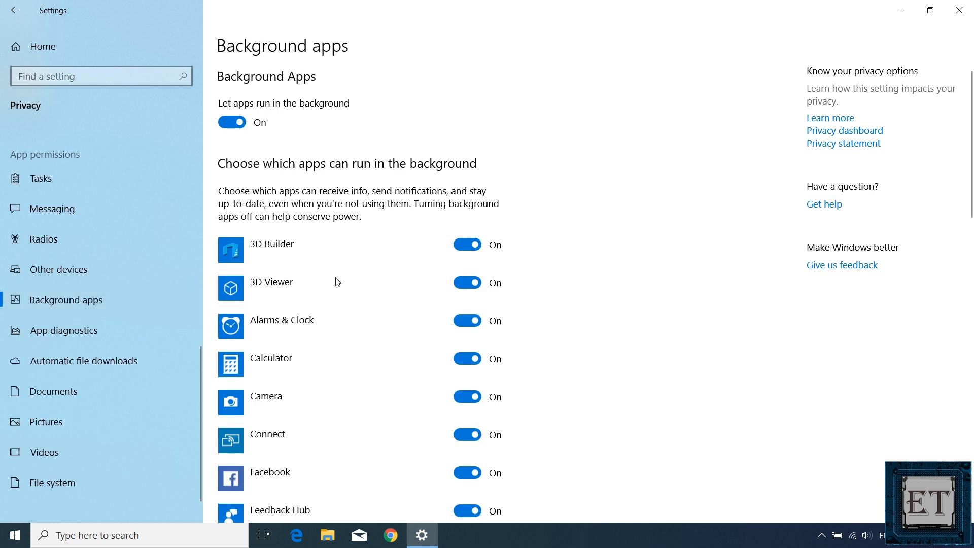
{"action": "left_click", "coordinate": [467, 245]}
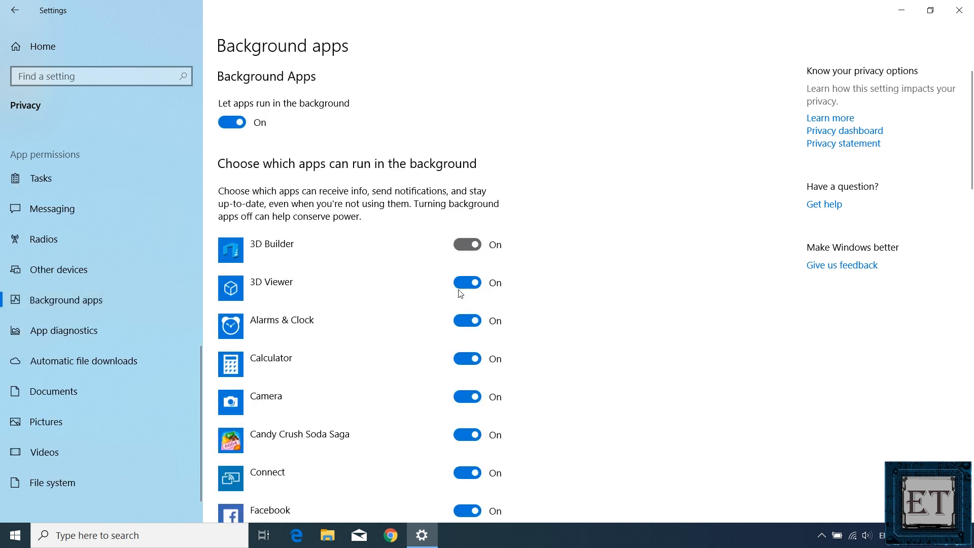
{"action": "left_click", "coordinate": [467, 283]}
{"action": "left_click", "coordinate": [466, 321]}
{"action": "scroll", "coordinate": [622, 258], "scroll_direction": "down", "scroll_amount": 1}
{"action": "scroll", "coordinate": [622, 259], "scroll_direction": "down", "scroll_amount": 1}
{"action": "left_click", "coordinate": [467, 200]}
{"action": "left_click", "coordinate": [467, 239]}
{"action": "left_click", "coordinate": [467, 278]}
{"action": "left_click", "coordinate": [467, 317]}
{"action": "scroll", "coordinate": [467, 316], "scroll_direction": "down", "scroll_amount": 2}
{"action": "left_click", "coordinate": [467, 196]}
{"action": "left_click", "coordinate": [466, 235]}
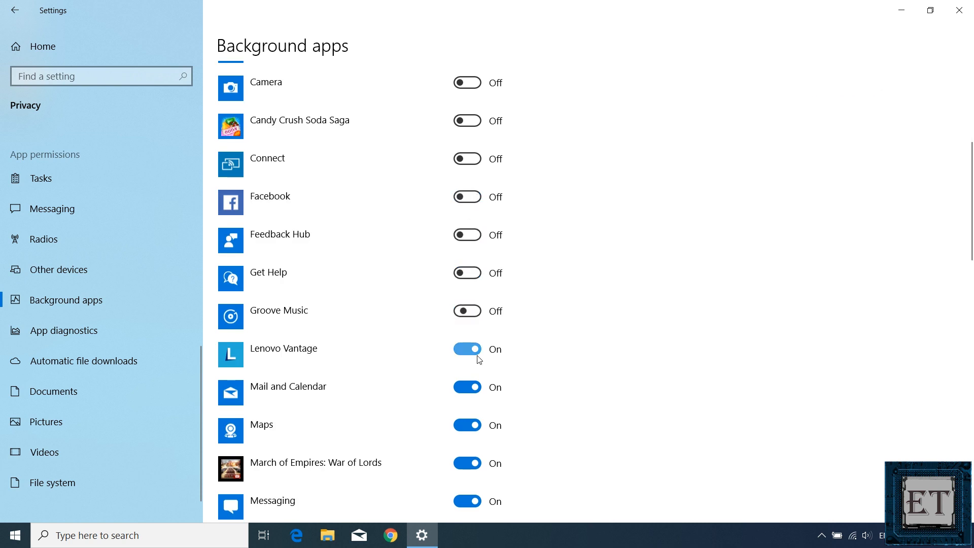
{"action": "left_click", "coordinate": [467, 269]}
{"action": "left_click", "coordinate": [467, 307]}
{"action": "left_click", "coordinate": [467, 345]}
{"action": "left_click", "coordinate": [467, 226]}
{"action": "left_click", "coordinate": [467, 265]}
{"action": "left_click", "coordinate": [467, 225]}
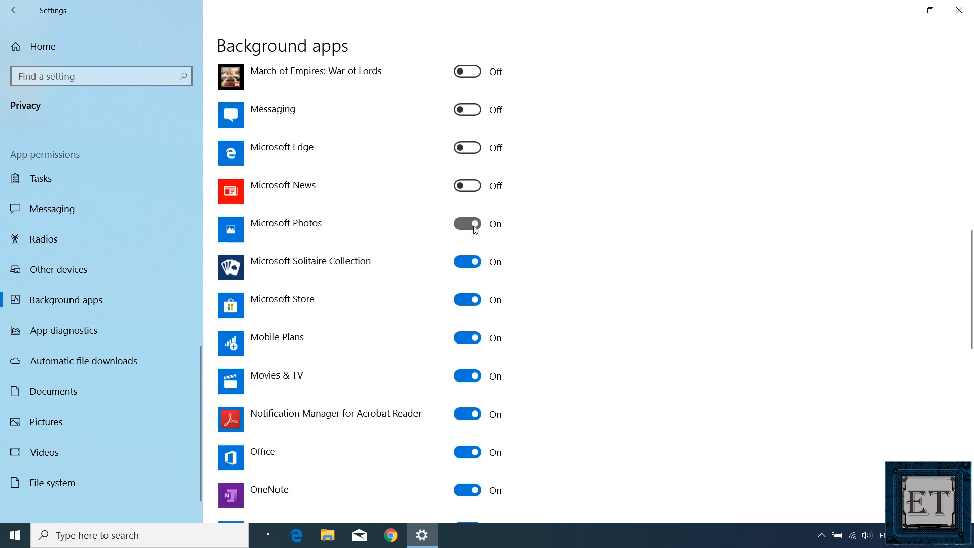
{"action": "left_click", "coordinate": [467, 261]}
{"action": "left_click", "coordinate": [467, 299]}
{"action": "left_click", "coordinate": [467, 181]}
{"action": "left_click", "coordinate": [467, 219]}
{"action": "left_click", "coordinate": [467, 257]}
{"action": "left_click", "coordinate": [467, 216]}
{"action": "left_click", "coordinate": [467, 254]}
{"action": "left_click", "coordinate": [467, 291]}
{"action": "left_click", "coordinate": [477, 300]}
{"action": "left_click", "coordinate": [467, 340]}
{"action": "left_click", "coordinate": [467, 285]}
{"action": "left_click", "coordinate": [467, 324]}
{"action": "left_click", "coordinate": [467, 361]}
{"action": "left_click", "coordinate": [466, 320]}
{"action": "left_click", "coordinate": [467, 359]}
{"action": "left_click", "coordinate": [467, 319]}
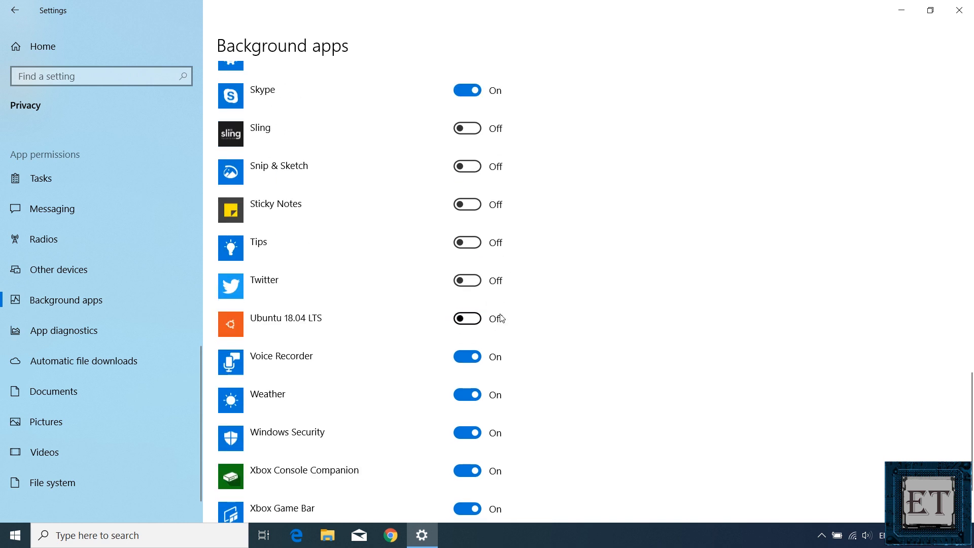
{"action": "left_click", "coordinate": [466, 357]}
{"action": "left_click", "coordinate": [479, 298]}
{"action": "left_click", "coordinate": [467, 335]}
{"action": "left_click", "coordinate": [467, 373]}
{"action": "left_click", "coordinate": [467, 411]}
{"action": "left_click", "coordinate": [467, 449]}
{"action": "scroll", "coordinate": [442, 387], "scroll_direction": "up", "scroll_amount": 10}
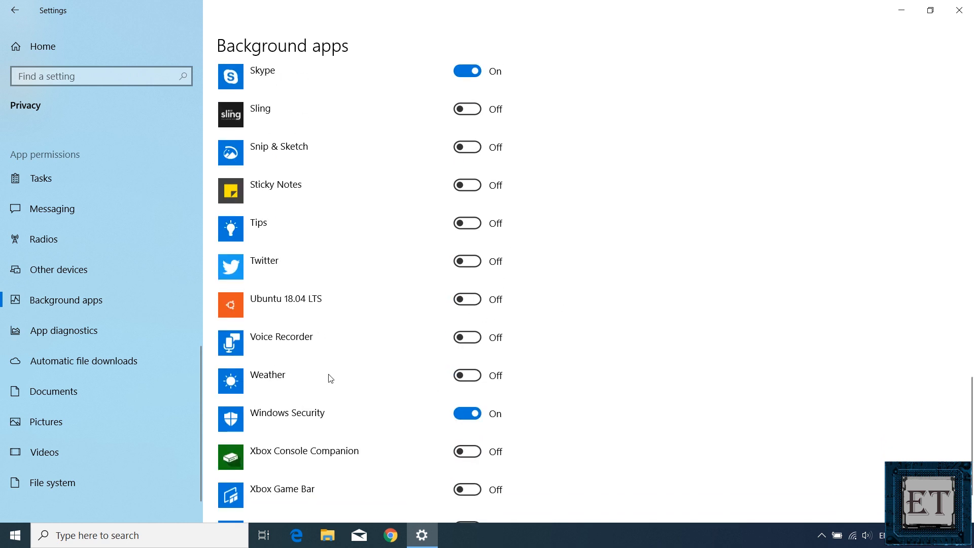
{"action": "scroll", "coordinate": [604, 304], "scroll_direction": "up", "scroll_amount": 9}
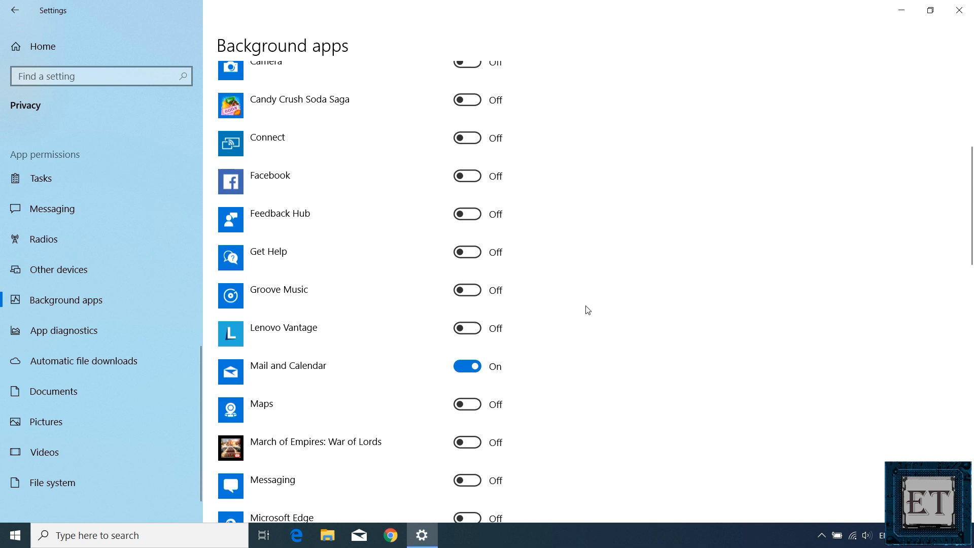
Step: In the System notification settings, disable lock screen notifications, lock screen reminders and VoIP calls, the Windows welcome experience, and tips and suggestions
{"action": "left_click", "coordinate": [15, 10]}
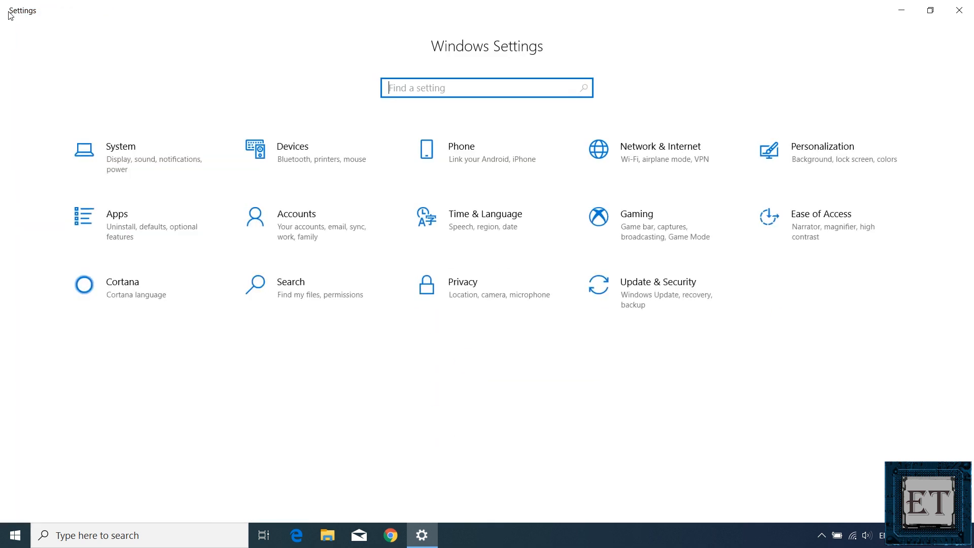
{"action": "left_click", "coordinate": [139, 147]}
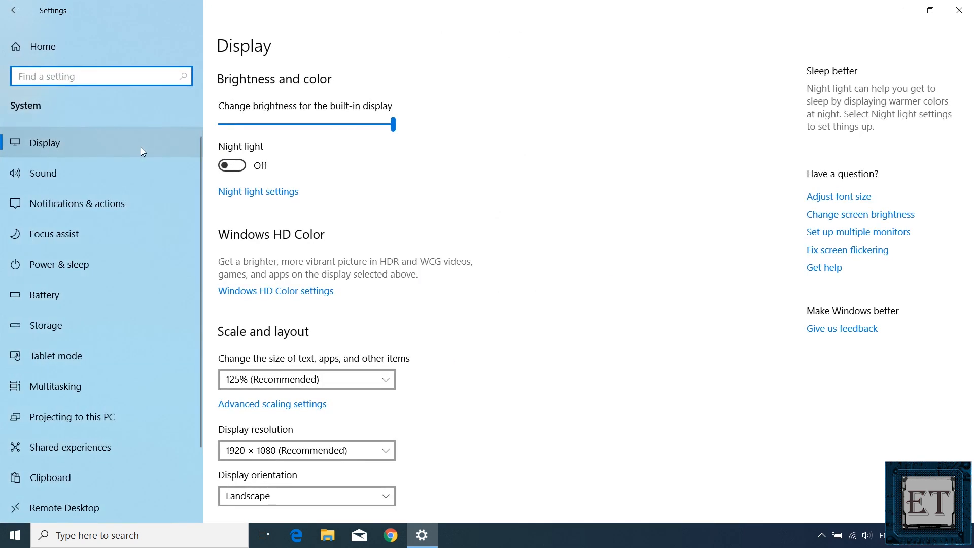
{"action": "left_click", "coordinate": [115, 205]}
{"action": "left_click", "coordinate": [224, 311]}
{"action": "left_click", "coordinate": [224, 331]}
{"action": "left_click", "coordinate": [224, 352]}
{"action": "left_click", "coordinate": [225, 393]}
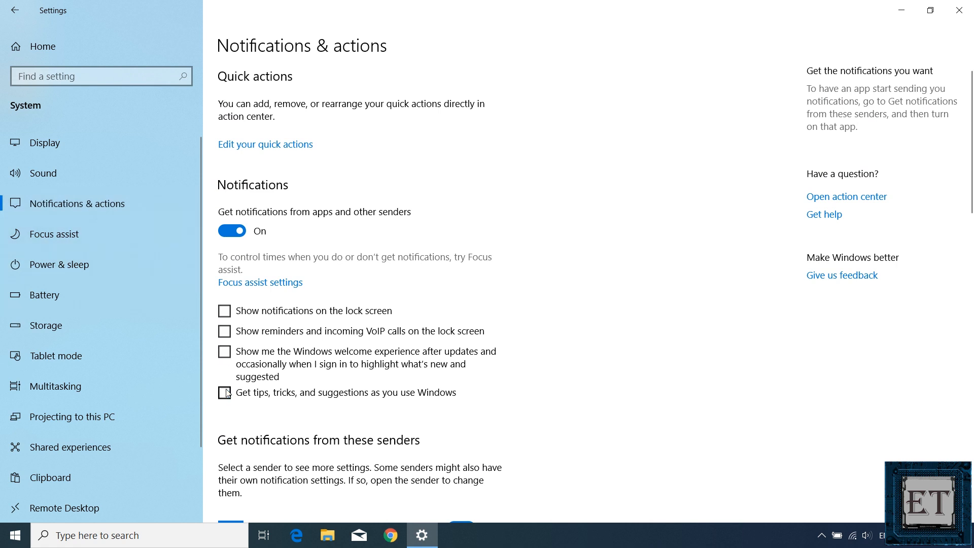
Step: Turn off notifications from AutoPlay, Display Settings, Facebook, File Explorer and Focus assist in the senders list
{"action": "scroll", "coordinate": [226, 394], "scroll_direction": "down", "scroll_amount": 5}
{"action": "left_click", "coordinate": [461, 296]}
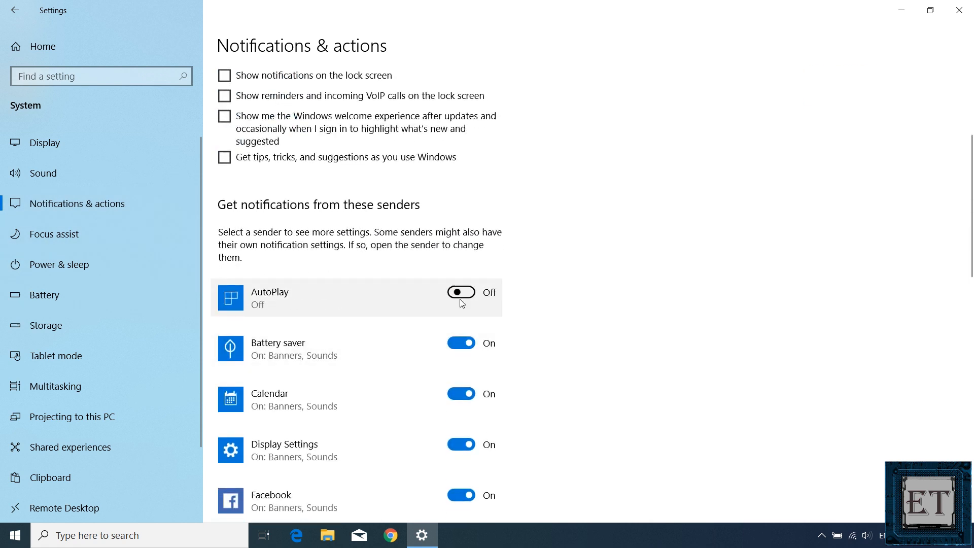
{"action": "scroll", "coordinate": [461, 301], "scroll_direction": "down", "scroll_amount": 1}
{"action": "left_click", "coordinate": [461, 274]}
{"action": "left_click", "coordinate": [462, 274]}
{"action": "left_click", "coordinate": [464, 375]}
{"action": "scroll", "coordinate": [462, 373], "scroll_direction": "down", "scroll_amount": 1}
{"action": "left_click", "coordinate": [458, 339]}
{"action": "left_click", "coordinate": [462, 389]}
{"action": "scroll", "coordinate": [472, 373], "scroll_direction": "down", "scroll_amount": 2}
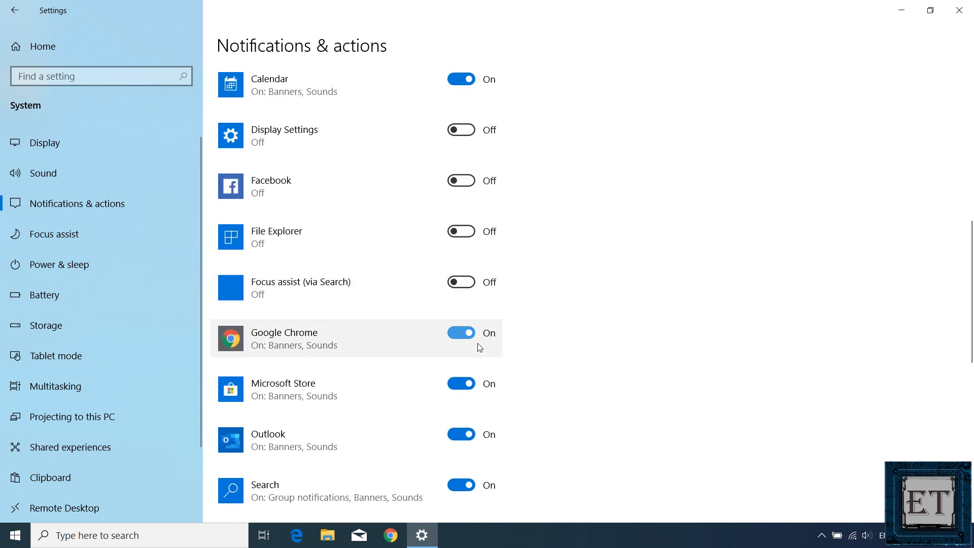
Step: Turn off notifications from Google Chrome, Microsoft Store, and Security and Maintenance in the senders list
{"action": "left_click", "coordinate": [461, 333]}
{"action": "left_click", "coordinate": [461, 383]}
{"action": "scroll", "coordinate": [488, 368], "scroll_direction": "down", "scroll_amount": 3}
{"action": "left_click", "coordinate": [461, 328]}
{"action": "scroll", "coordinate": [460, 365], "scroll_direction": "down", "scroll_amount": 3}
{"action": "left_click", "coordinate": [461, 221]}
{"action": "left_click", "coordinate": [462, 170]}
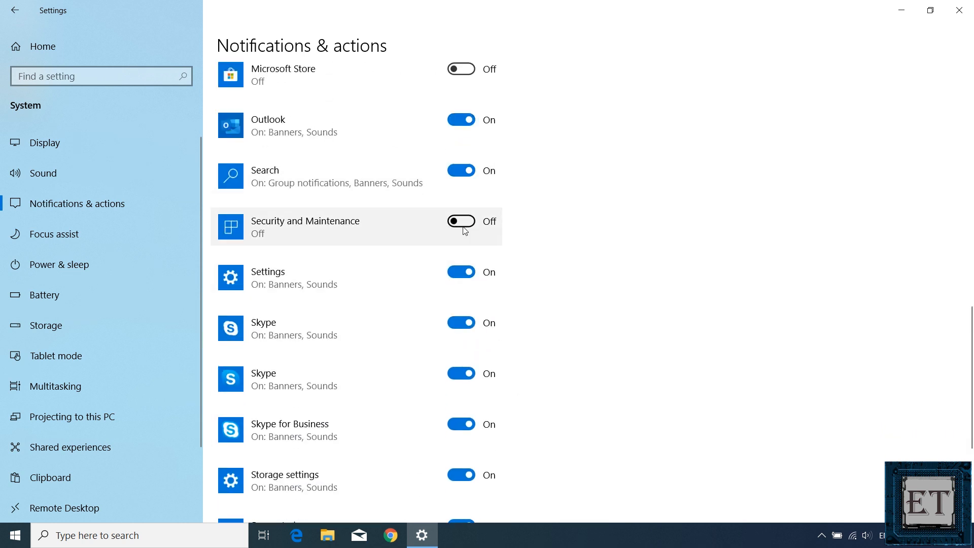
Step: Turn off notifications from Settings, both Skype entries, Storage settings and Suggested, leaving Skype for Business on
{"action": "left_click", "coordinate": [465, 273]}
{"action": "left_click", "coordinate": [462, 374]}
{"action": "scroll", "coordinate": [533, 315], "scroll_direction": "down", "scroll_amount": 3}
{"action": "left_click", "coordinate": [462, 166]}
{"action": "left_click", "coordinate": [461, 319]}
{"action": "left_click", "coordinate": [462, 370]}
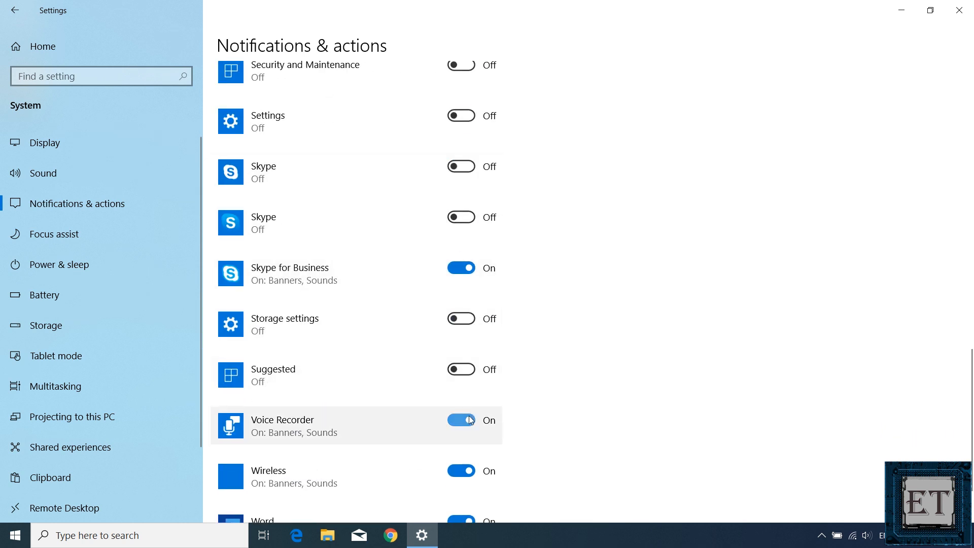
Step: Turn off notifications from the last senders in the list: Voice Recorder, Wireless and Word
{"action": "left_click", "coordinate": [471, 420]}
{"action": "scroll", "coordinate": [463, 419], "scroll_direction": "down", "scroll_amount": 2}
{"action": "left_click", "coordinate": [462, 391]}
{"action": "left_click", "coordinate": [462, 441]}
{"action": "scroll", "coordinate": [528, 345], "scroll_direction": "up", "scroll_amount": 15}
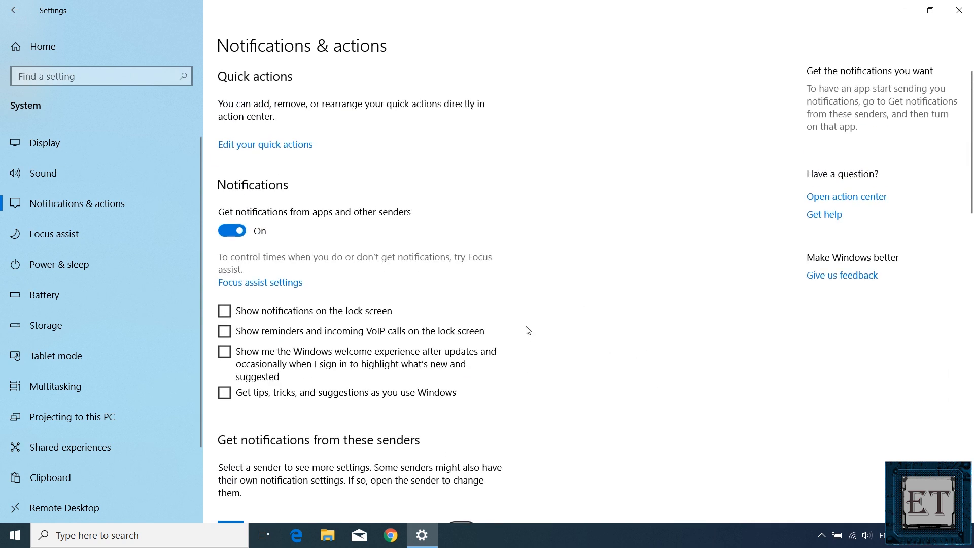
Step: In the Tablet mode settings, stop hiding taskbar app icons and auto-hiding the taskbar, and close Settings
{"action": "left_click", "coordinate": [46, 357]}
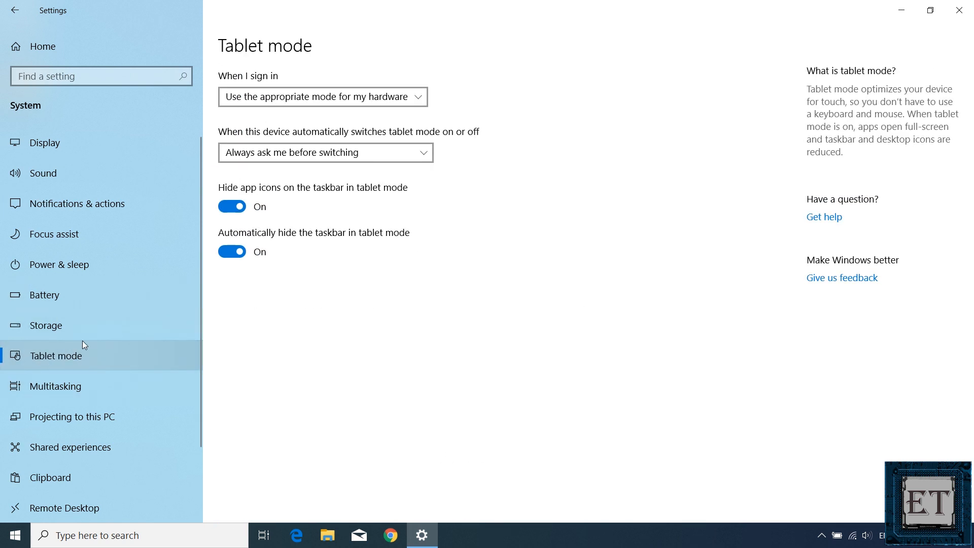
{"action": "left_click", "coordinate": [234, 206]}
{"action": "left_click", "coordinate": [231, 251]}
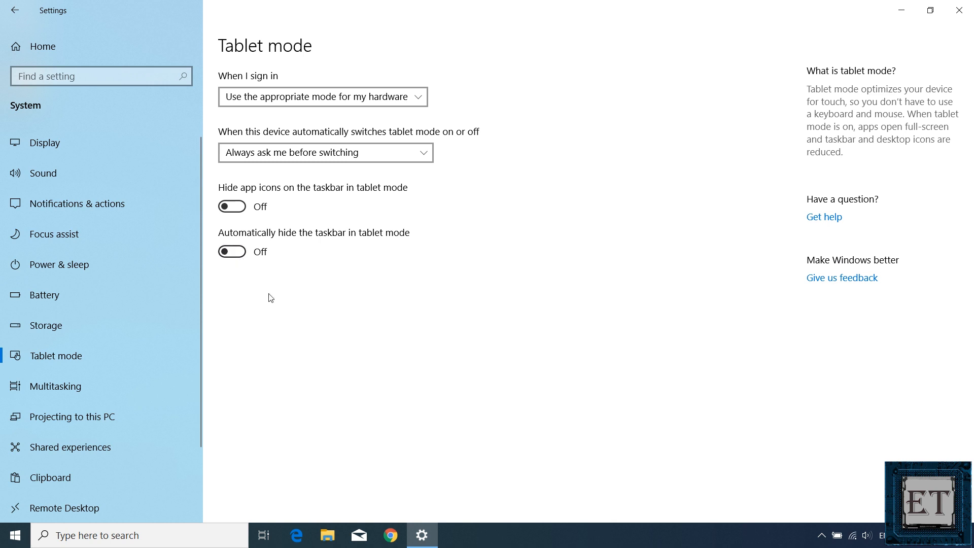
{"action": "scroll", "coordinate": [149, 363], "scroll_direction": "down", "scroll_amount": 3}
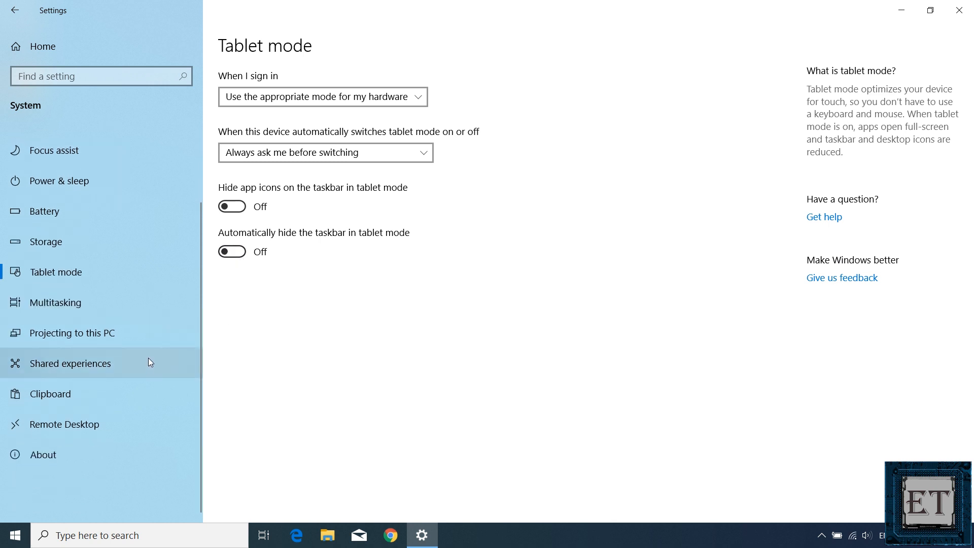
{"action": "left_click", "coordinate": [960, 10]}
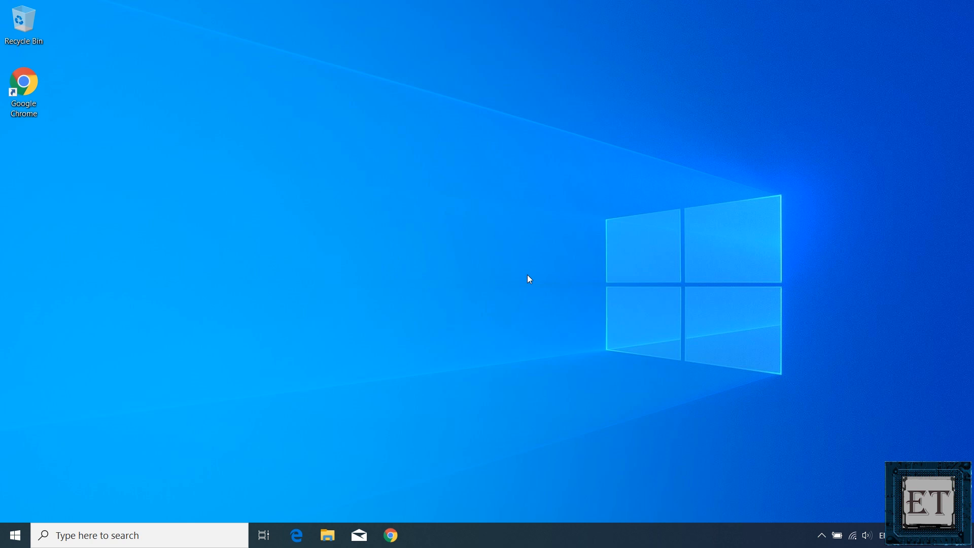
Step: Find and open the Power & sleep settings, and go to the additional power settings
{"action": "left_click", "coordinate": [65, 543]}
{"action": "type", "text": "po"}
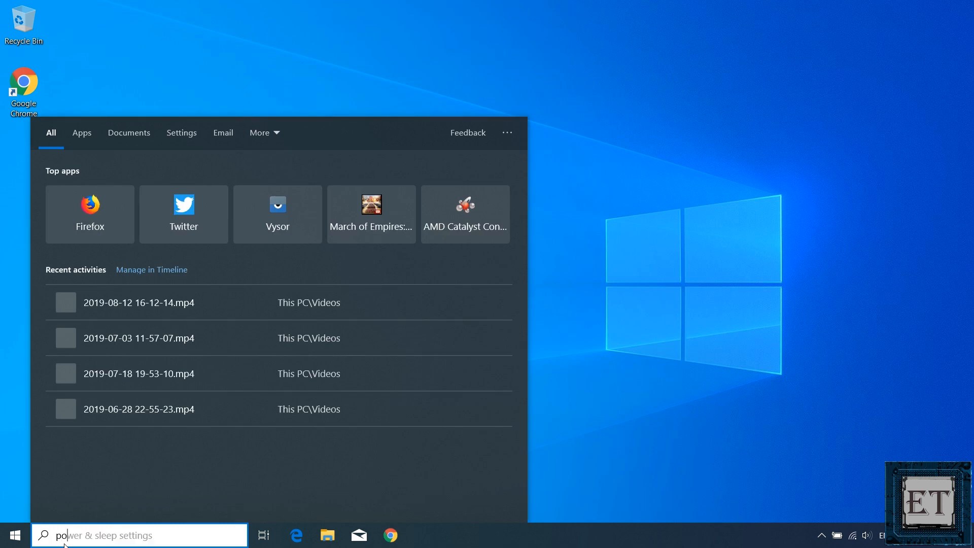
{"action": "type", "text": "wer an"}
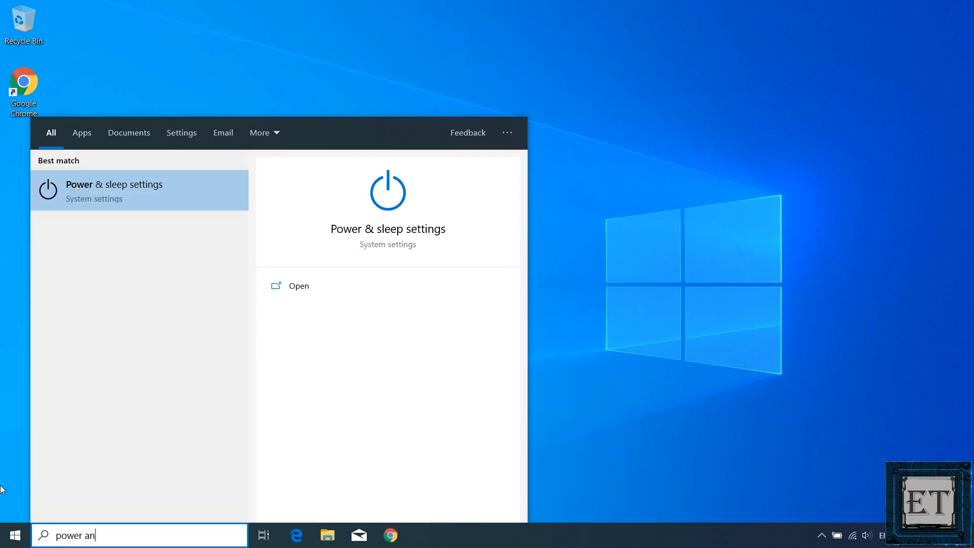
{"action": "left_click", "coordinate": [175, 200]}
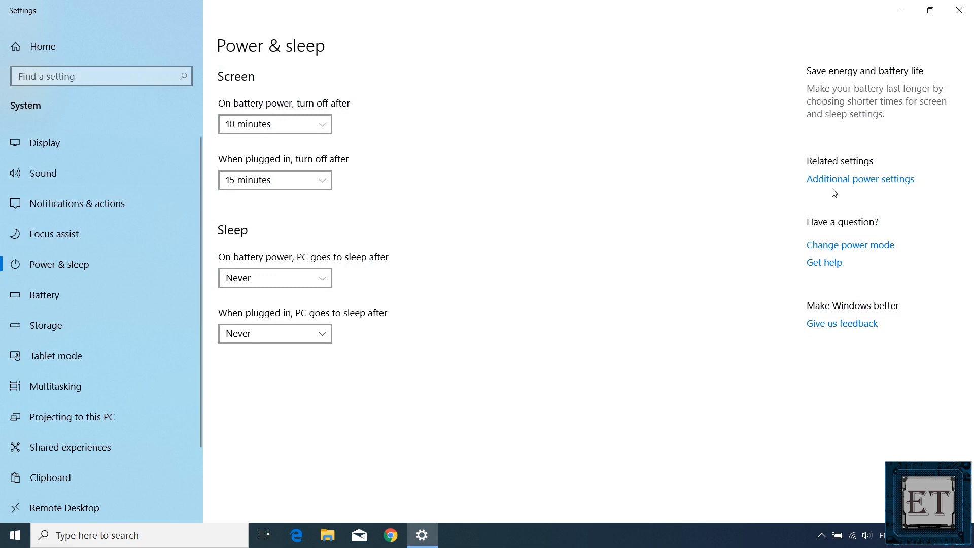
{"action": "left_click", "coordinate": [871, 184]}
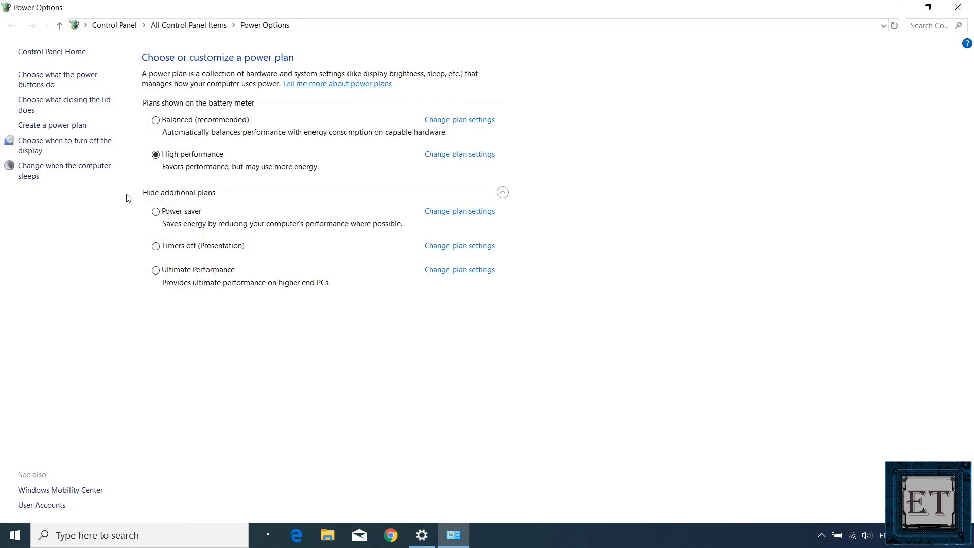
Step: Unlock the unavailable power button settings, turn on fast startup, save the changes and close Power Options
{"action": "left_click", "coordinate": [62, 84]}
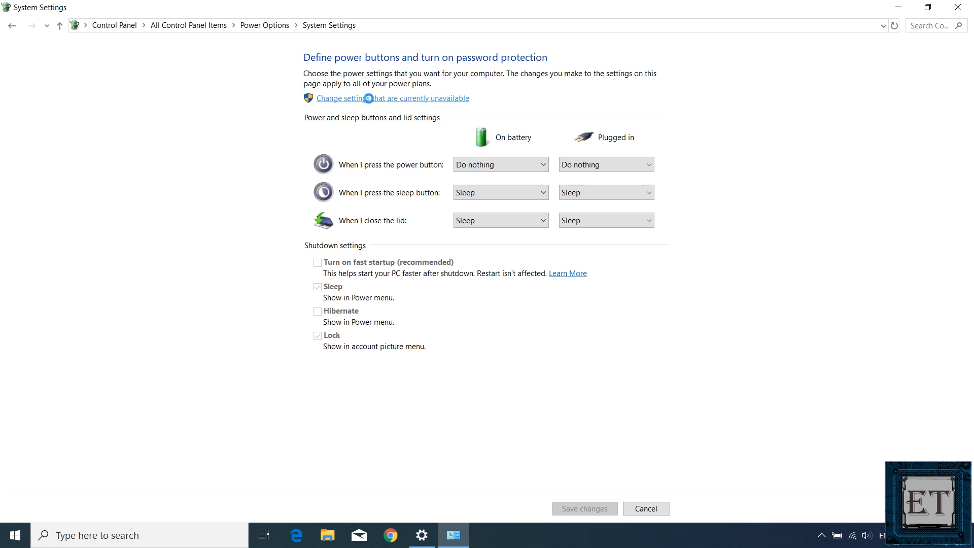
{"action": "left_click", "coordinate": [369, 99]}
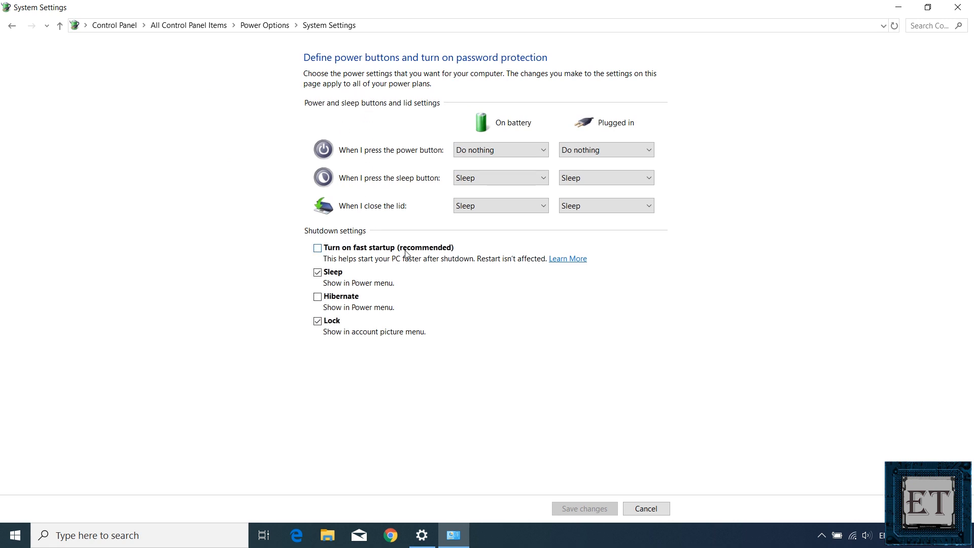
{"action": "left_click", "coordinate": [318, 248]}
{"action": "left_click", "coordinate": [599, 514]}
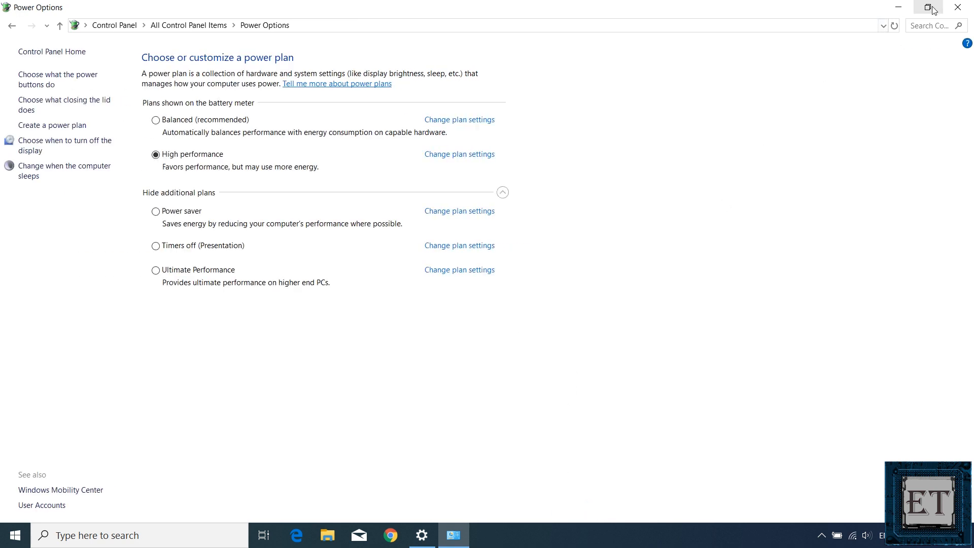
{"action": "left_click", "coordinate": [958, 7]}
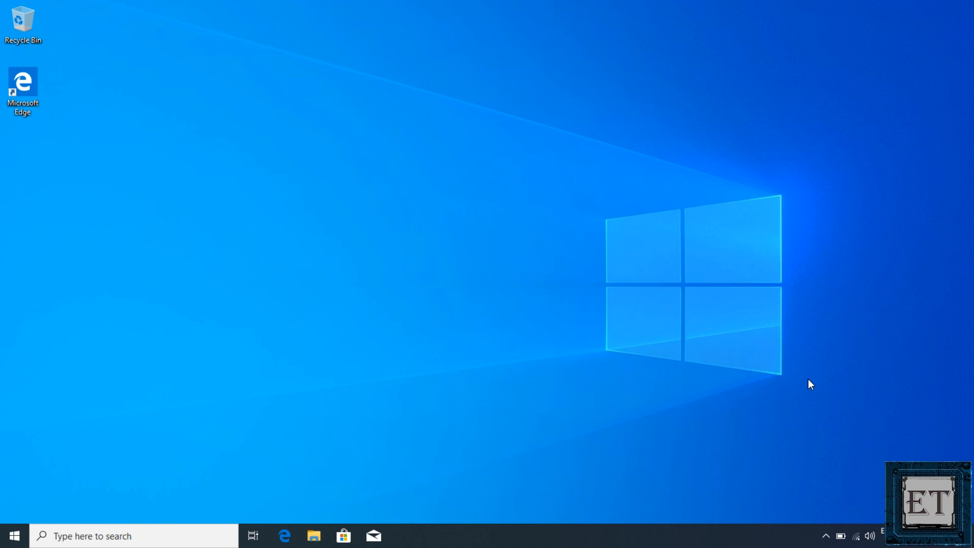
Step: Open the Registry Editor and search the registry for enableulps
{"action": "key", "text": "super"}
{"action": "type", "text": "rege"}
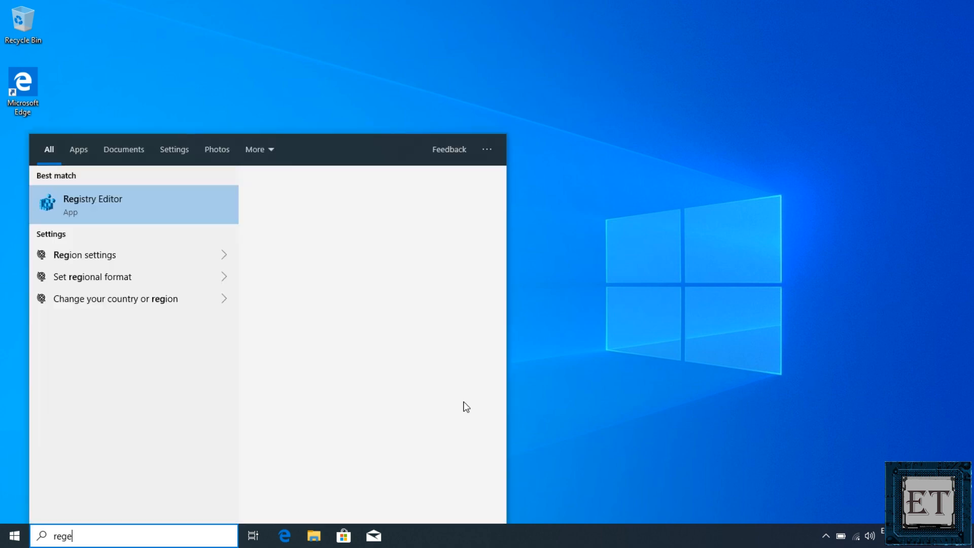
{"action": "type", "text": "dit"}
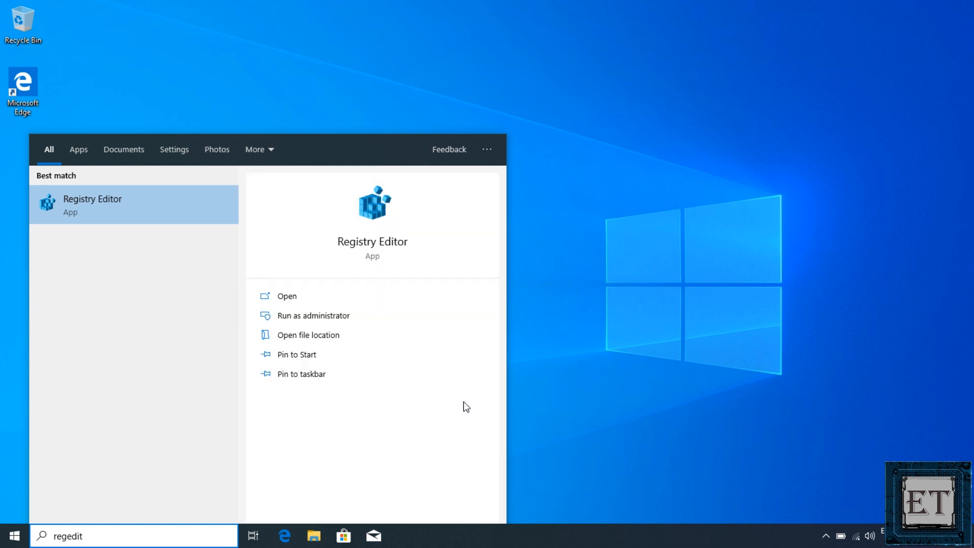
{"action": "left_click", "coordinate": [88, 203]}
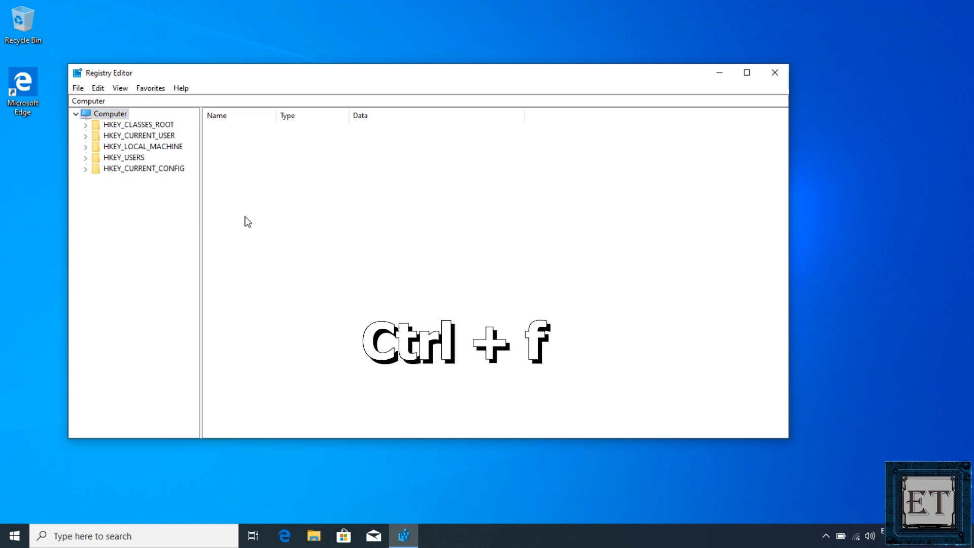
{"action": "key", "text": "ctrl+f"}
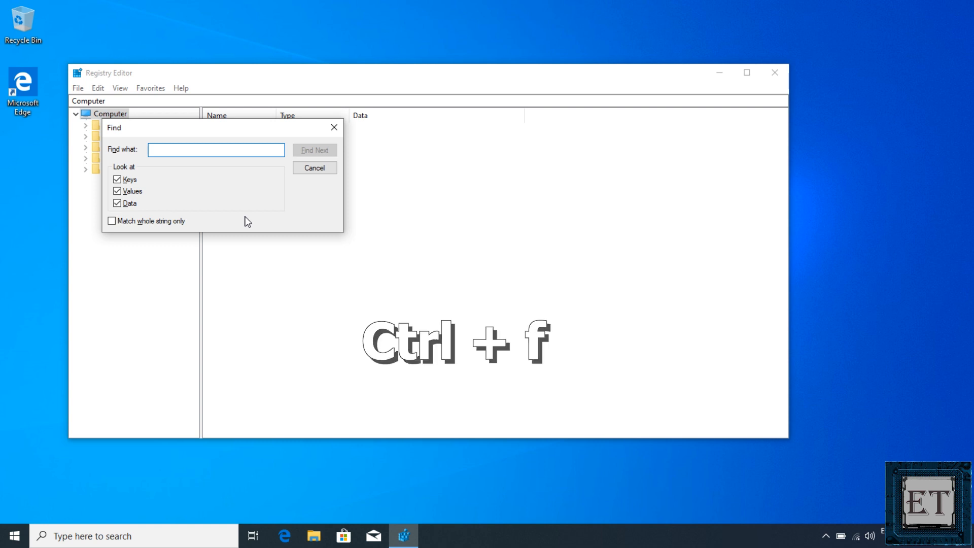
{"action": "type", "text": "enableulps"}
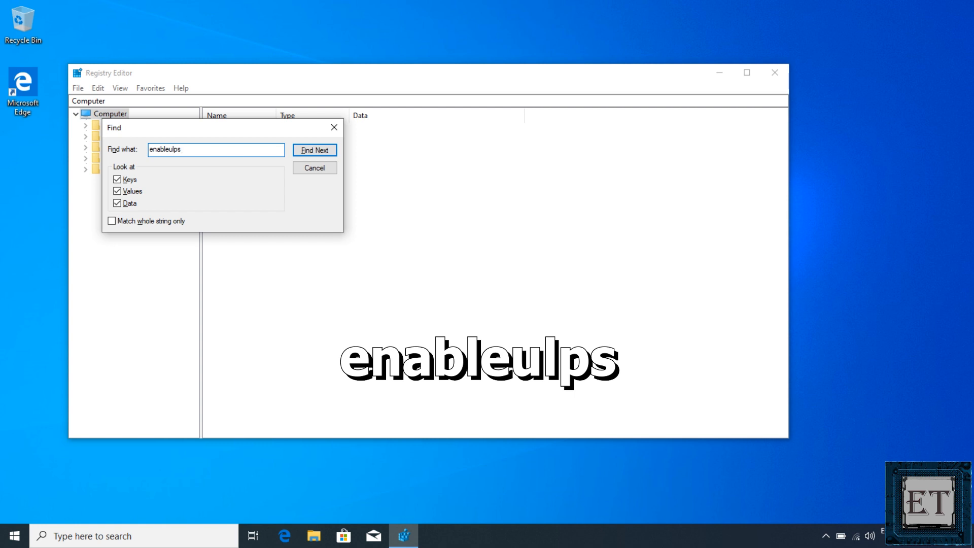
{"action": "key", "text": "Return"}
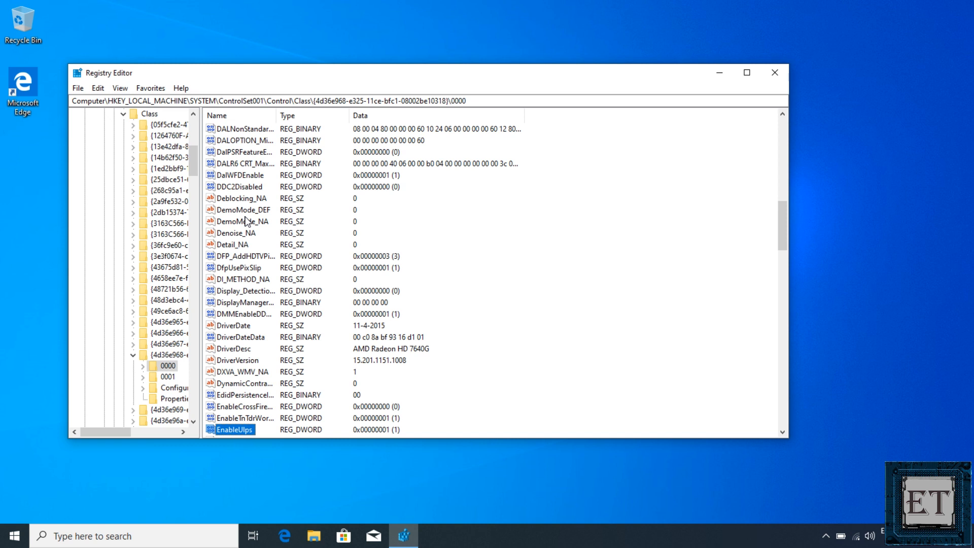
Step: Set the value data of the EnableUlps DWORD to 0 and close the Registry Editor
{"action": "double_click", "coordinate": [239, 430]}
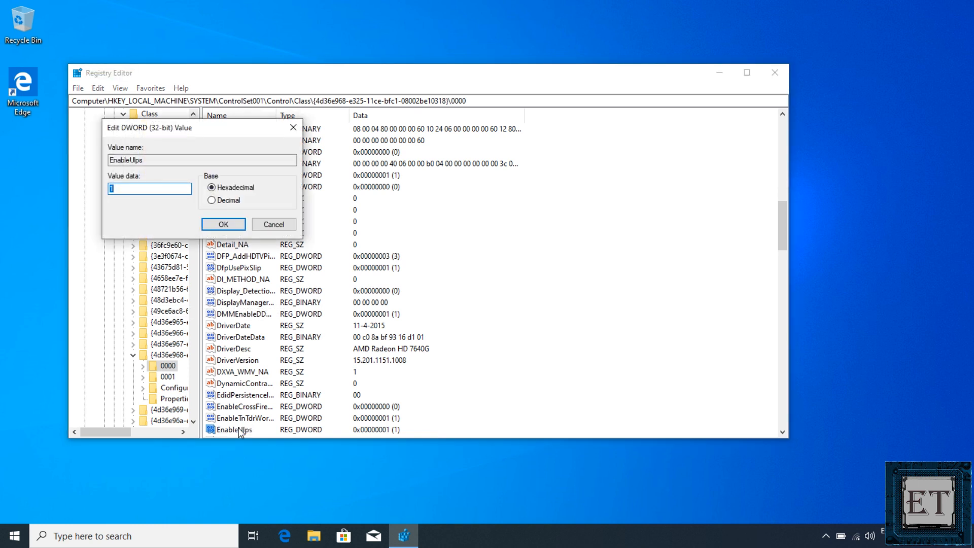
{"action": "type", "text": "0"}
{"action": "left_click", "coordinate": [224, 226]}
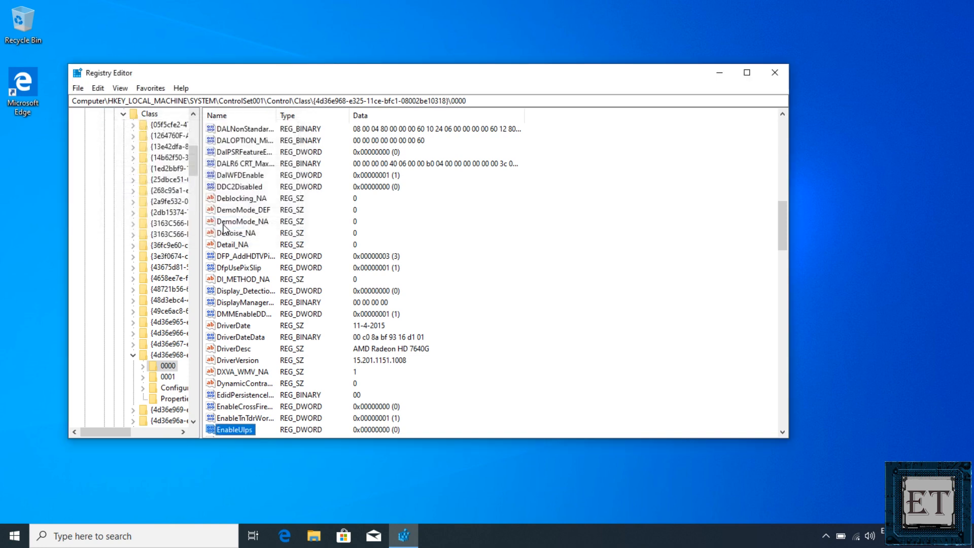
{"action": "left_click", "coordinate": [782, 73]}
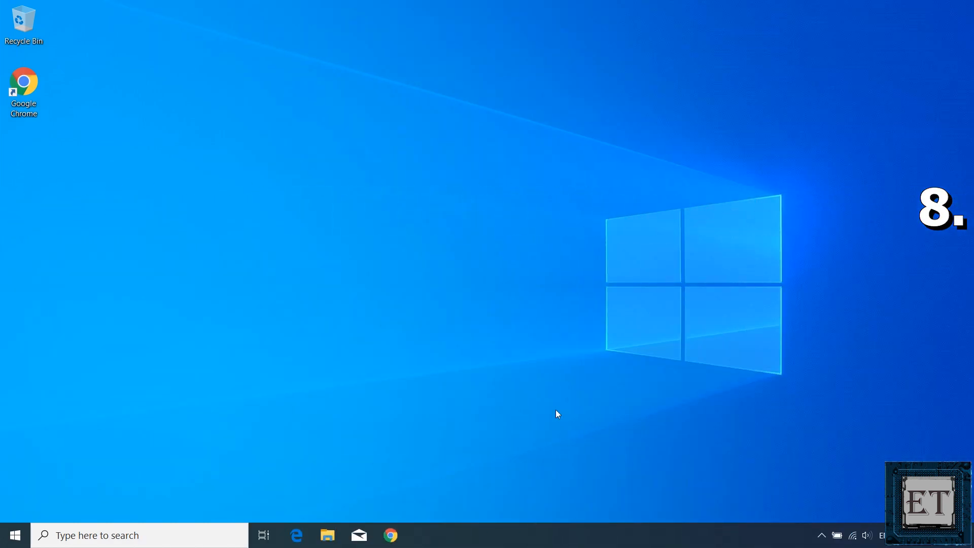
Step: Open the temporary files folder by running %temp% from the Run dialog
{"action": "key", "text": "super"}
{"action": "type", "text": "run"}
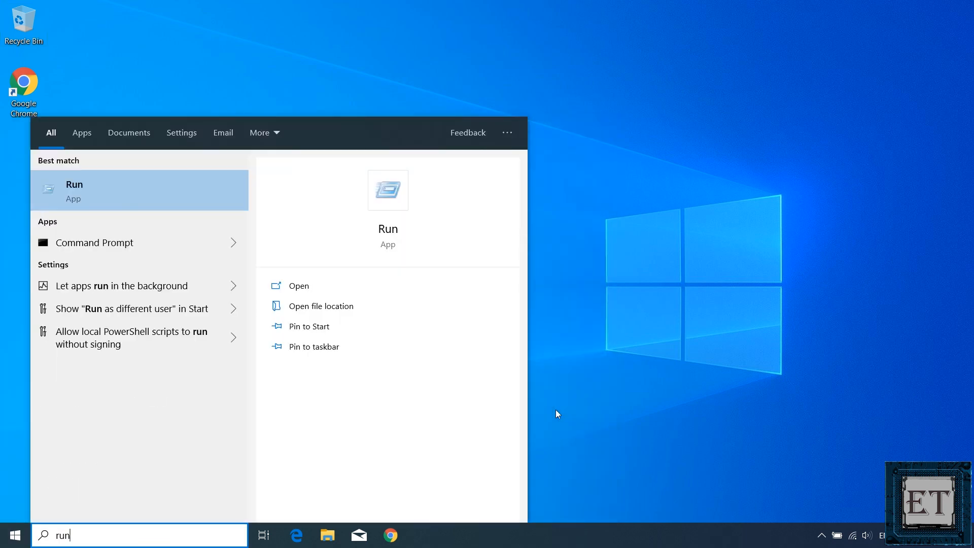
{"action": "left_click", "coordinate": [129, 201]}
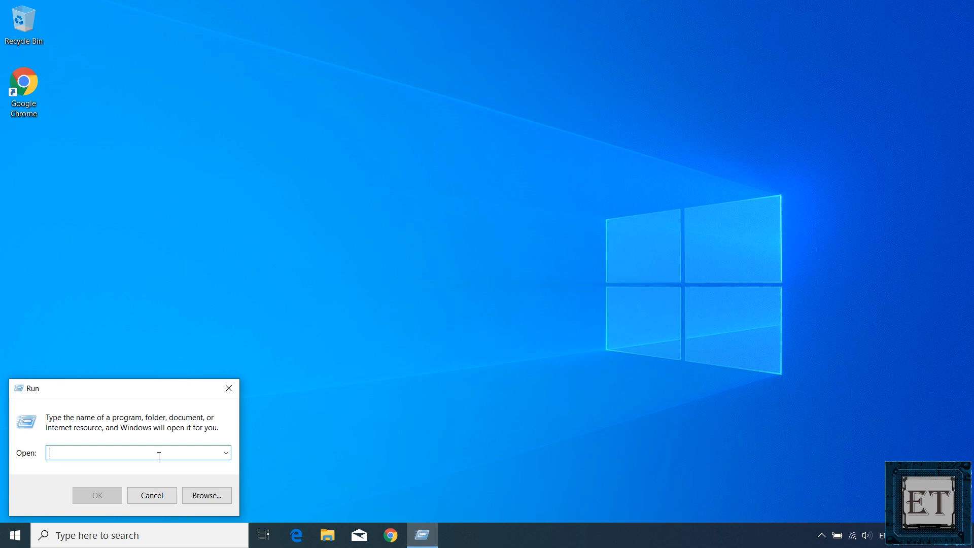
{"action": "type", "text": "%tem"}
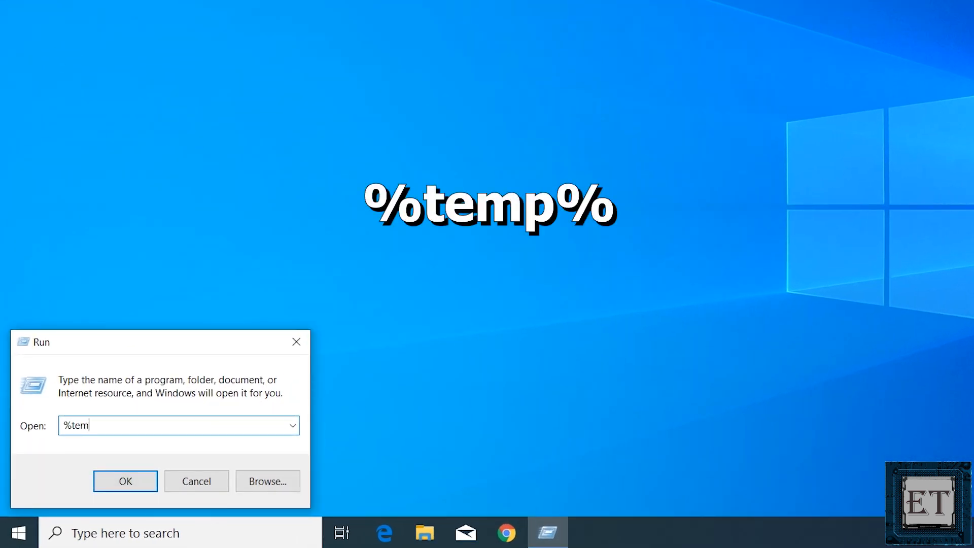
{"action": "type", "text": "p%"}
{"action": "key", "text": "Return"}
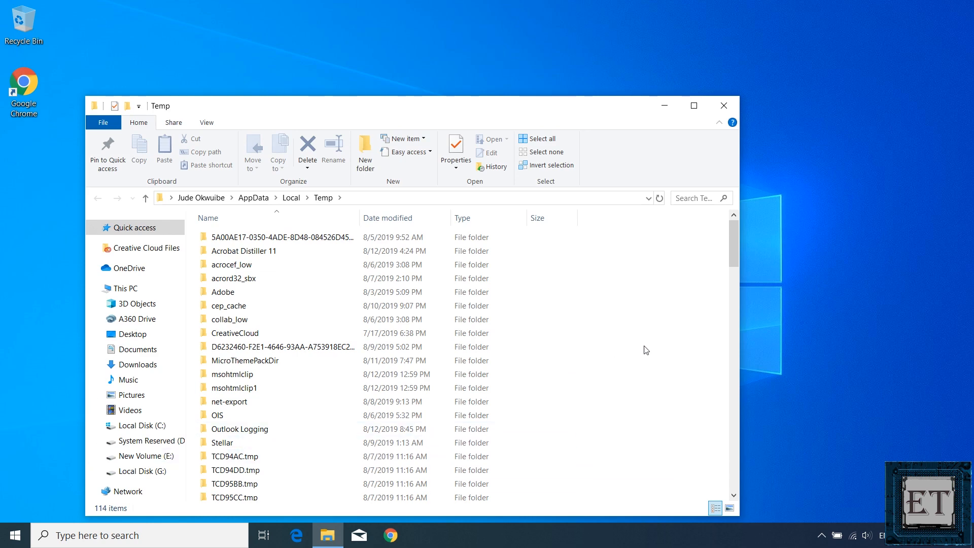
Step: Delete all items in the Temp folder, skipping every file in use, and close the folder
{"action": "key", "text": "ctrl+a"}
{"action": "right_click", "coordinate": [541, 305]}
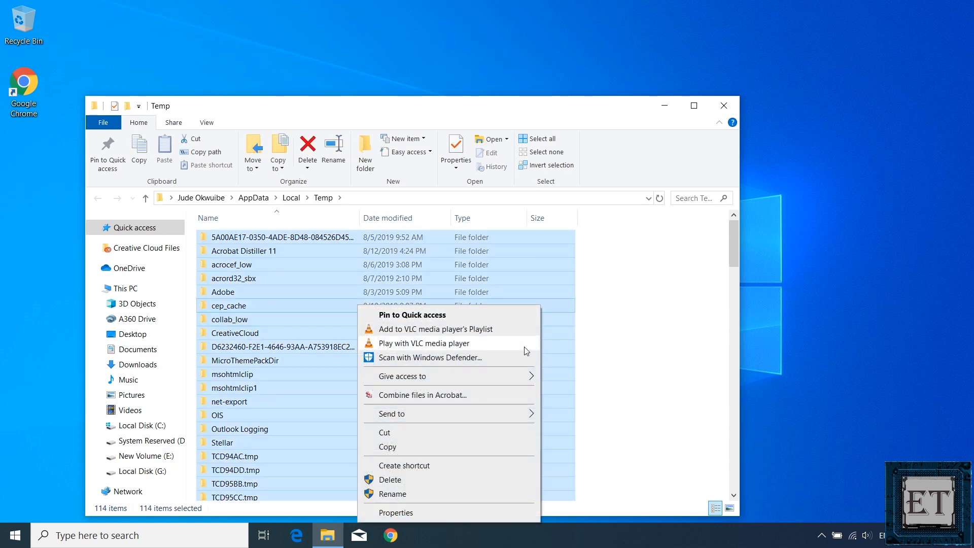
{"action": "left_click", "coordinate": [475, 481]}
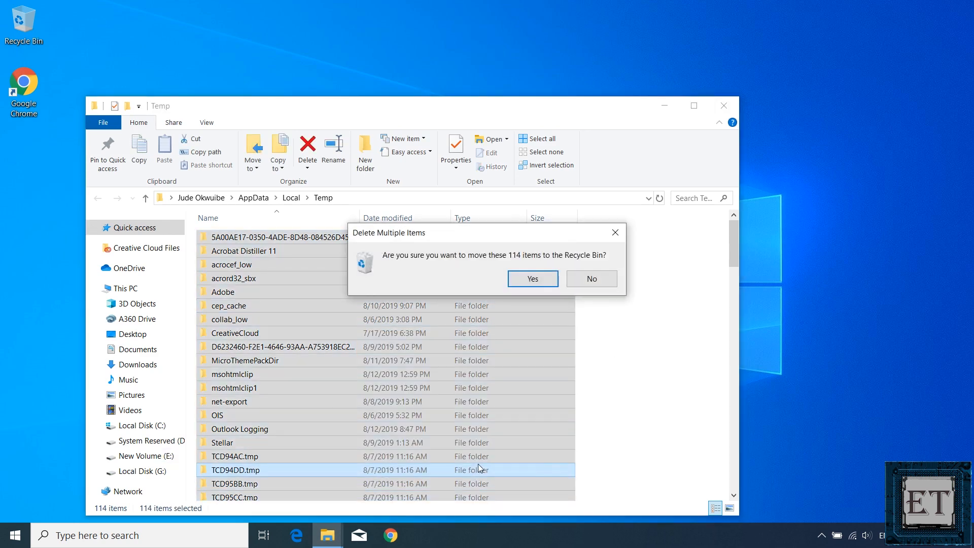
{"action": "left_click", "coordinate": [533, 279]}
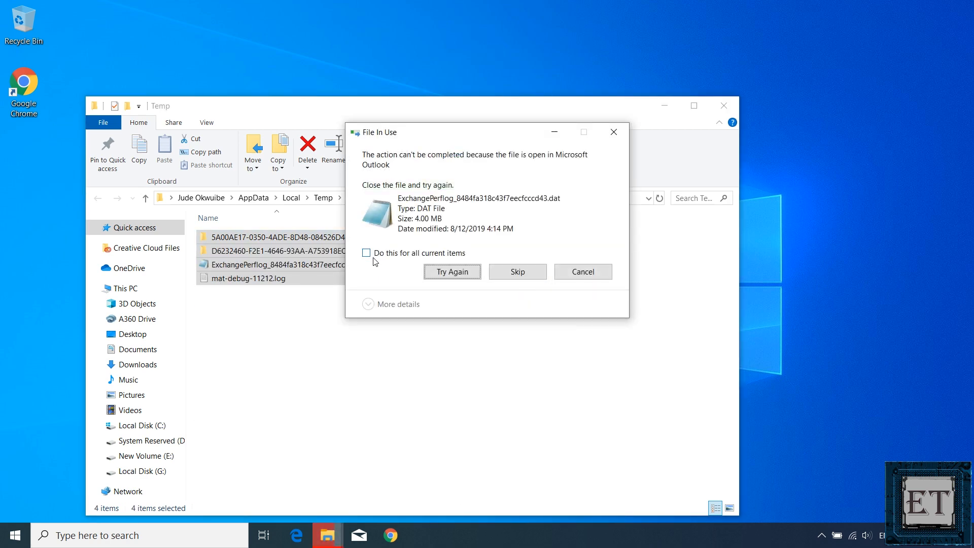
{"action": "left_click", "coordinate": [368, 255]}
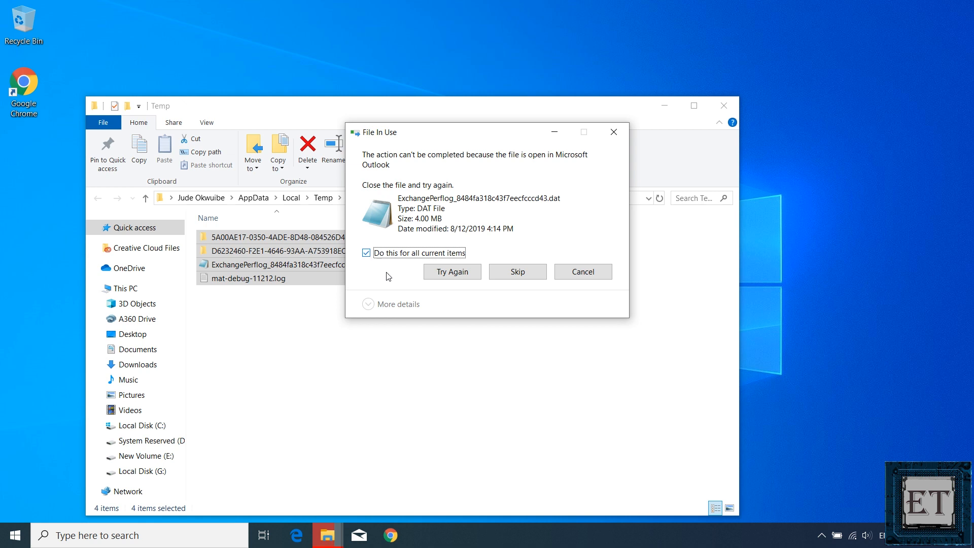
{"action": "left_click", "coordinate": [532, 274]}
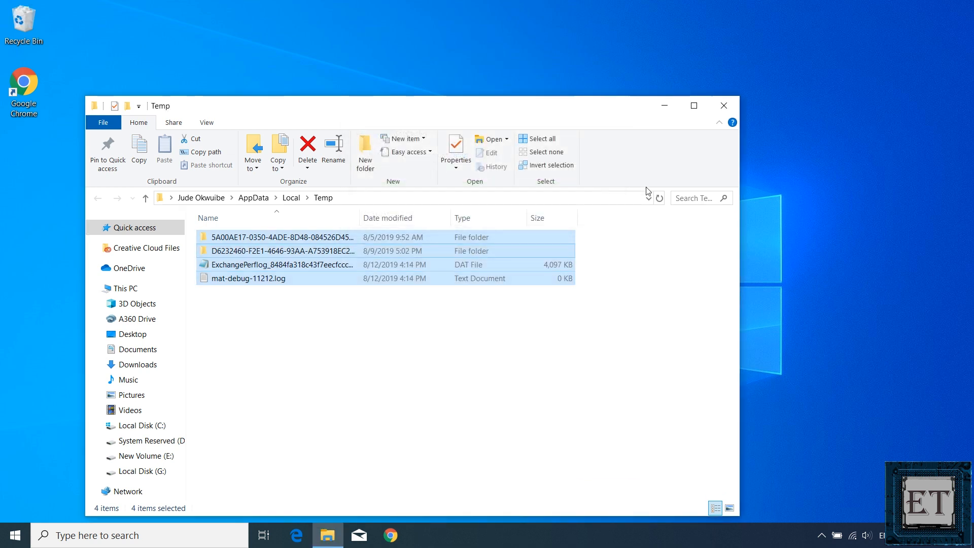
{"action": "left_click", "coordinate": [724, 105]}
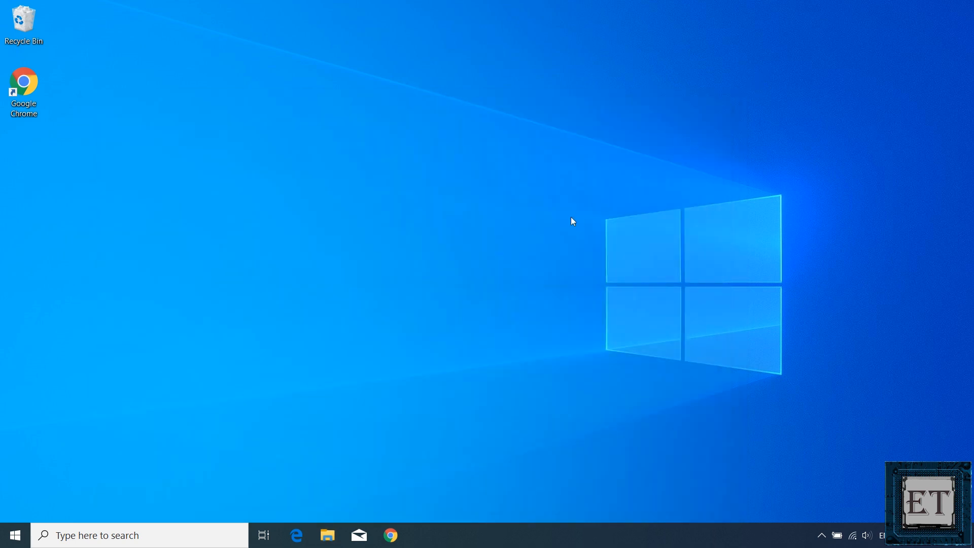
Step: Open the Windows Temp folder by running temp from the Run dialog and grant permanent access to it
{"action": "key", "text": "super"}
{"action": "type", "text": "run"}
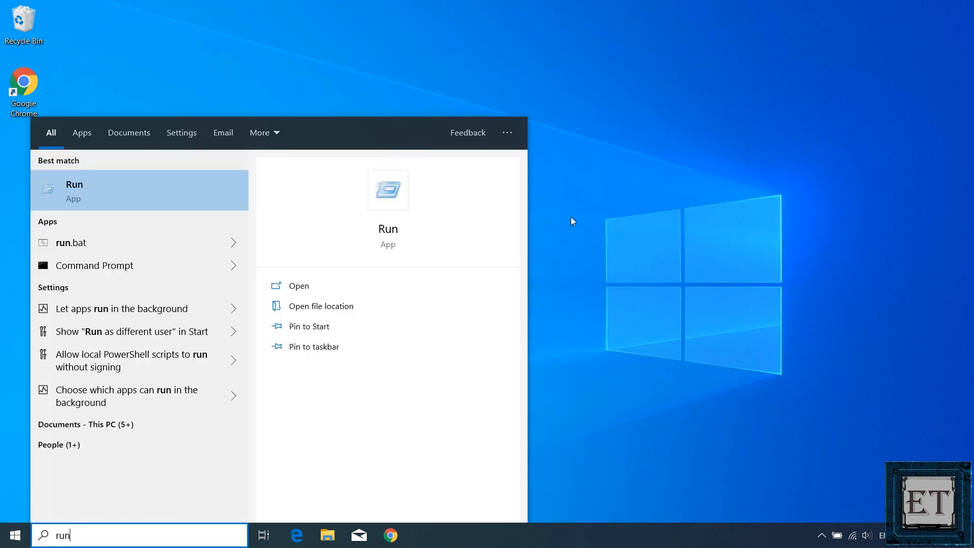
{"action": "key", "text": "Return"}
{"action": "type", "text": "temp"}
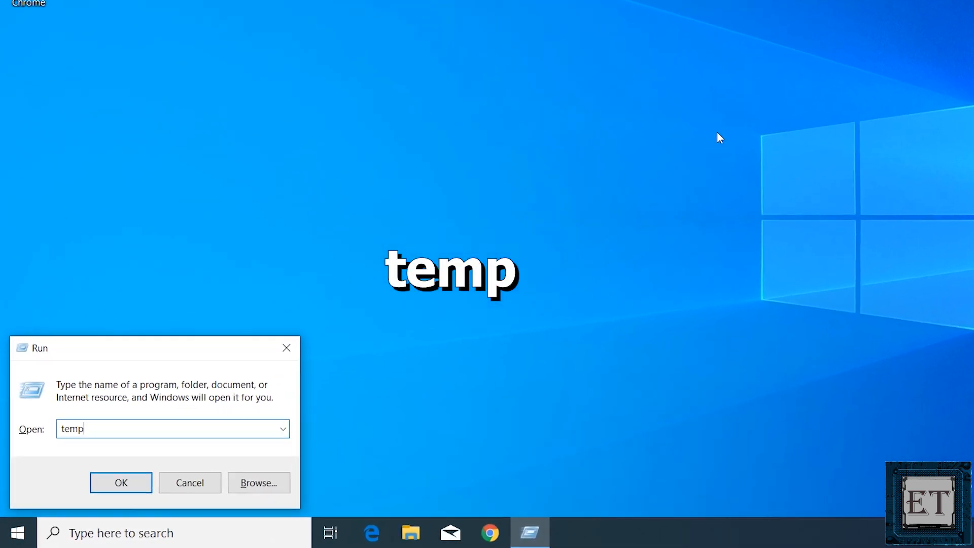
{"action": "key", "text": "Return"}
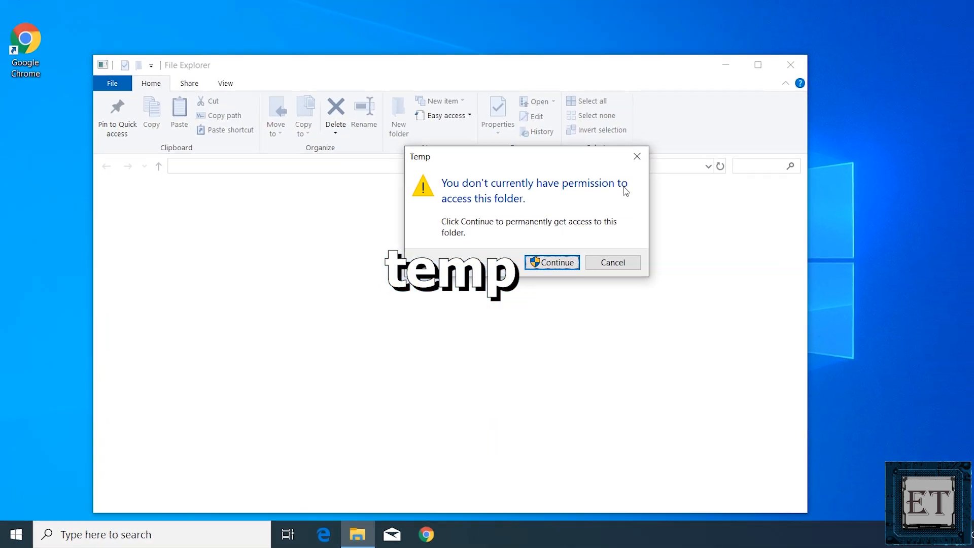
{"action": "left_click", "coordinate": [524, 289]}
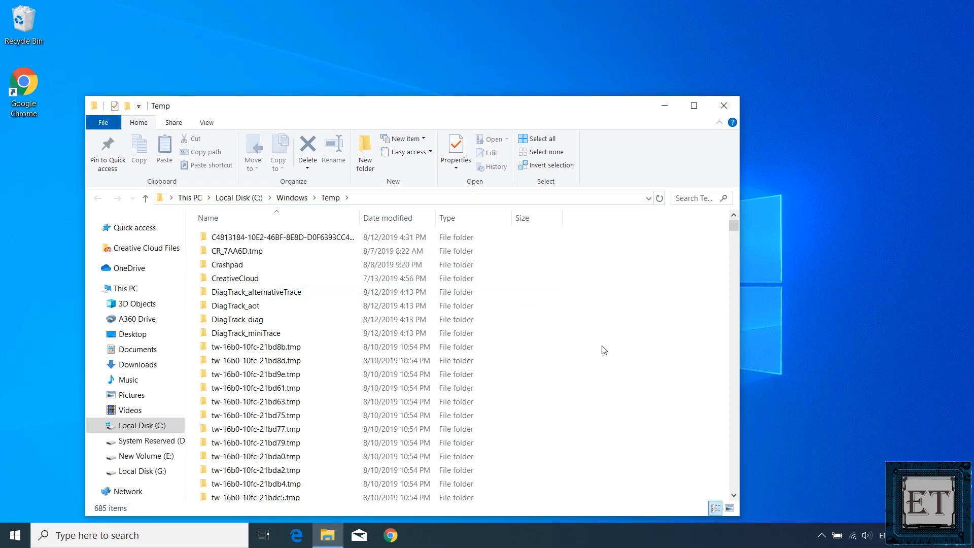
Step: Delete all items in the Windows Temp folder, skipping every file in use, and close the folder
{"action": "key", "text": "ctrl+a"}
{"action": "right_click", "coordinate": [521, 343]}
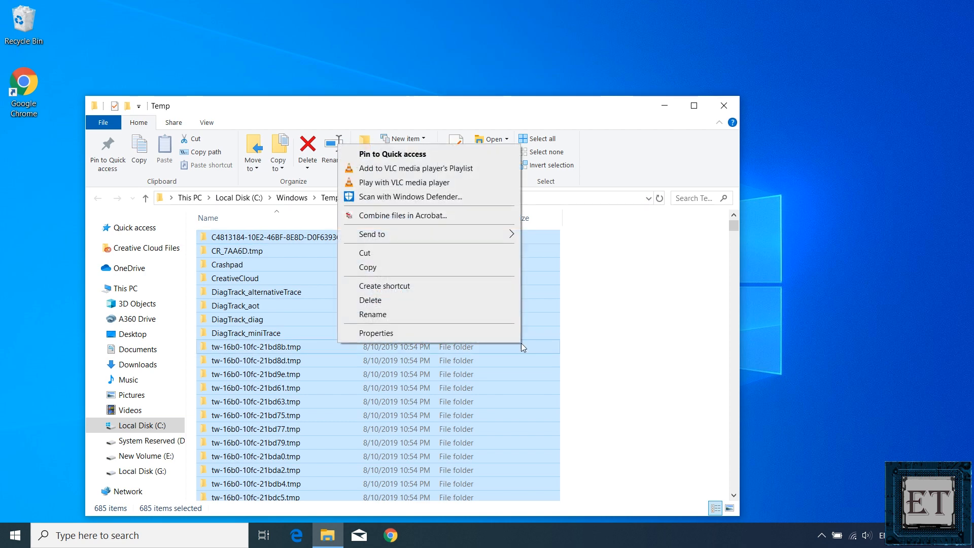
{"action": "left_click", "coordinate": [495, 305]}
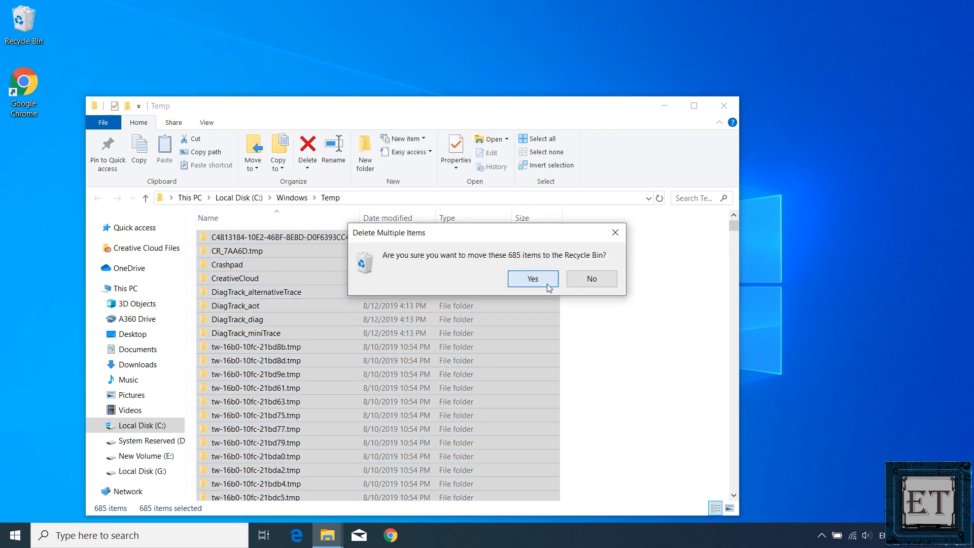
{"action": "left_click", "coordinate": [530, 276]}
{"action": "key", "text": "Return"}
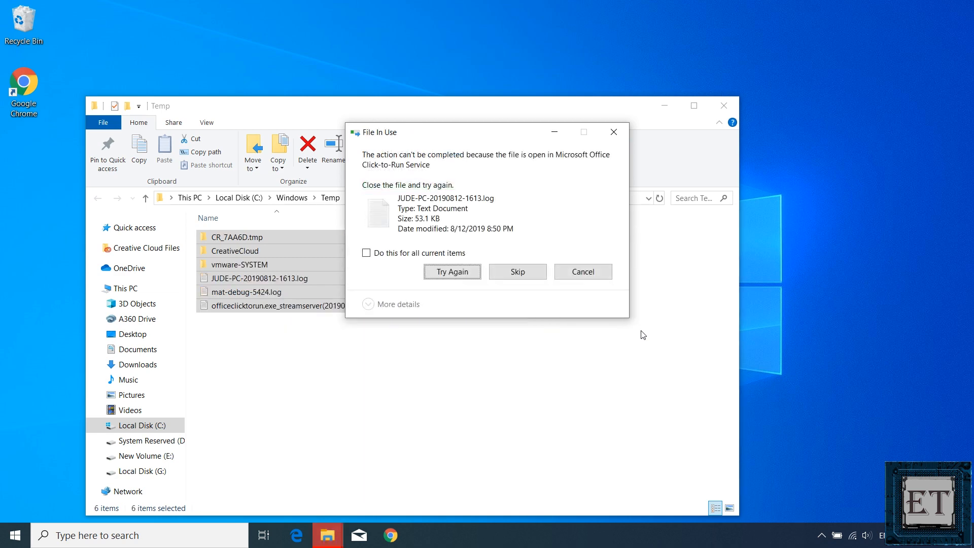
{"action": "left_click", "coordinate": [416, 246]}
{"action": "left_click", "coordinate": [519, 265]}
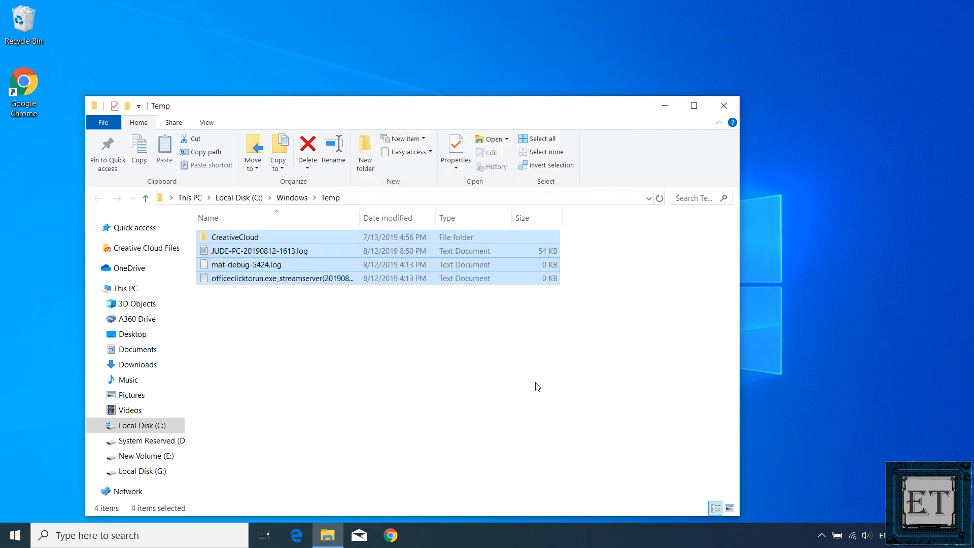
{"action": "left_click", "coordinate": [726, 105]}
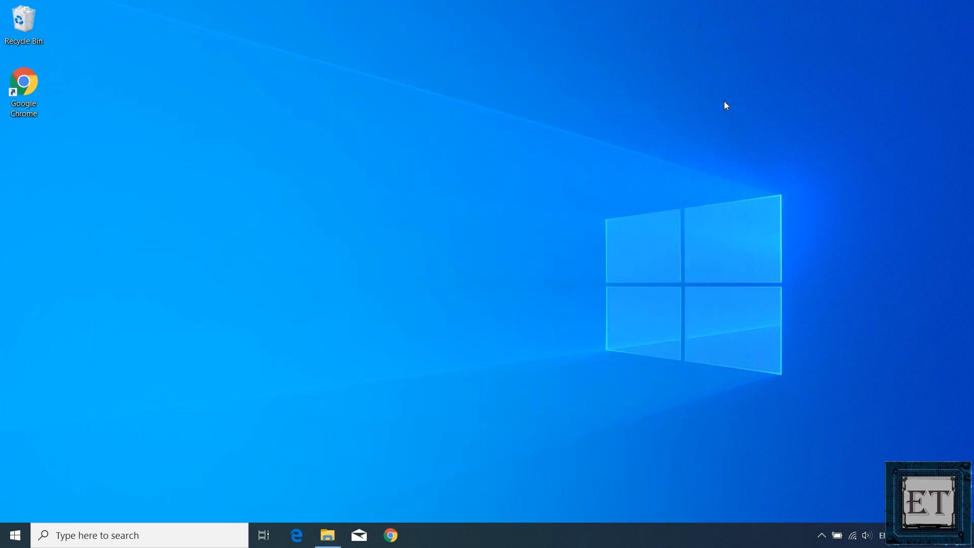
Step: Open the Prefetch folder by running prefetch from the Run dialog and grant permanent access to it
{"action": "key", "text": "super+s"}
{"action": "type", "text": "run"}
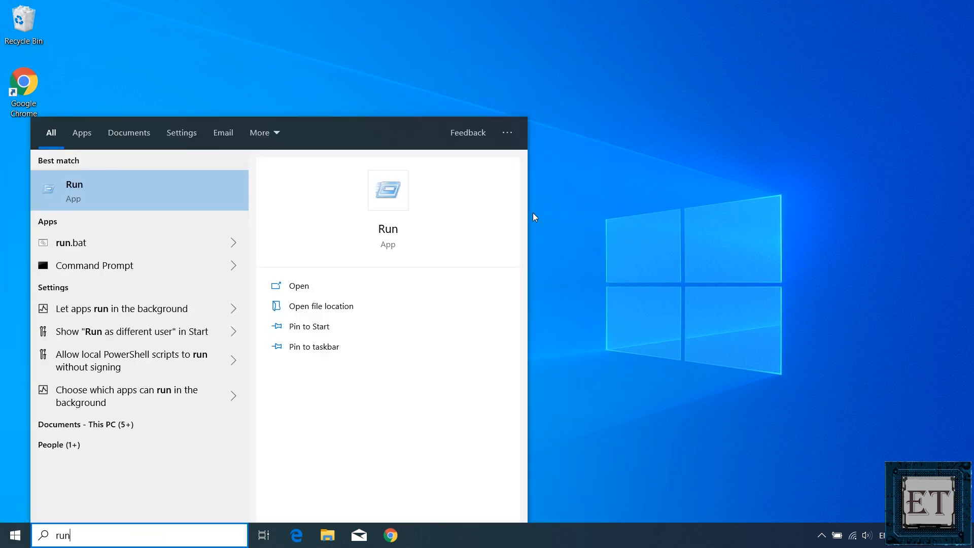
{"action": "key", "text": "Return"}
{"action": "type", "text": "prefe"}
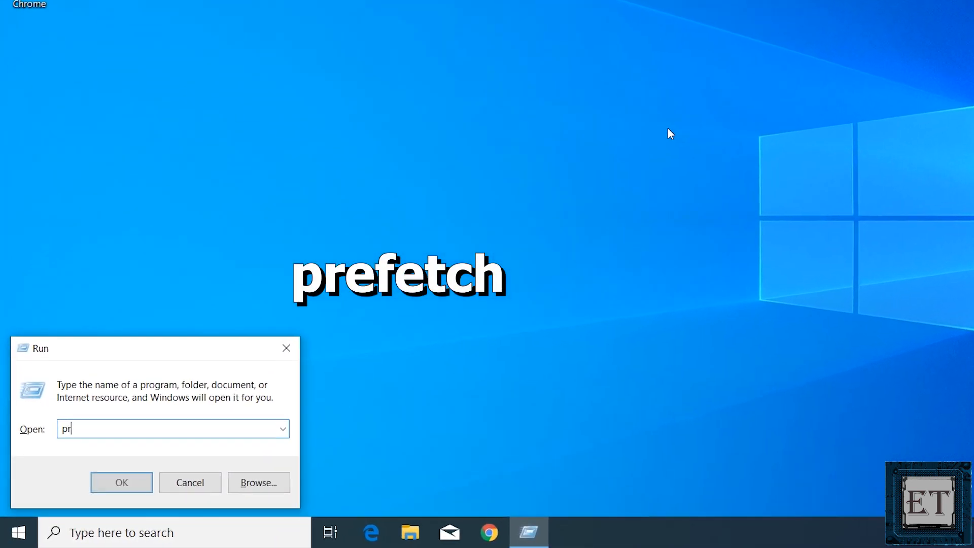
{"action": "type", "text": "tch"}
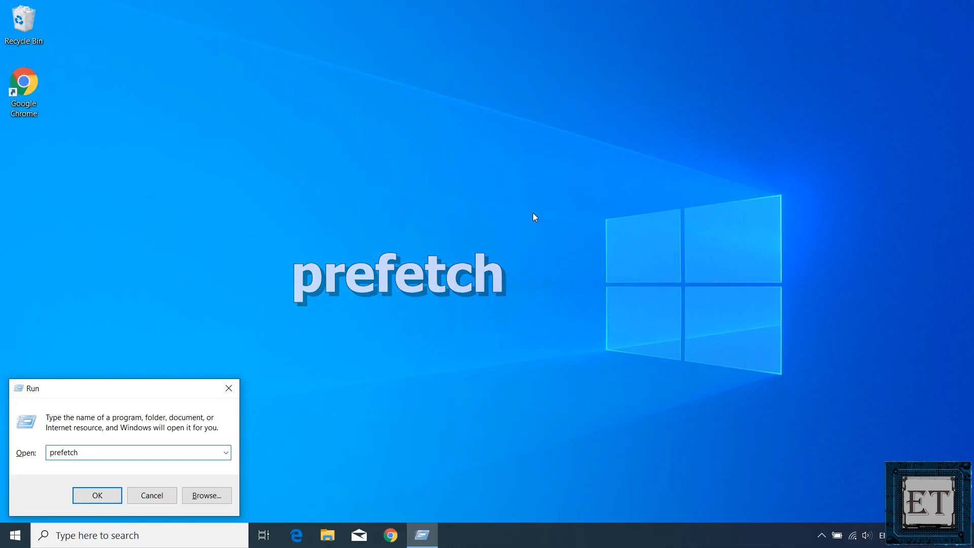
{"action": "key", "text": "Return"}
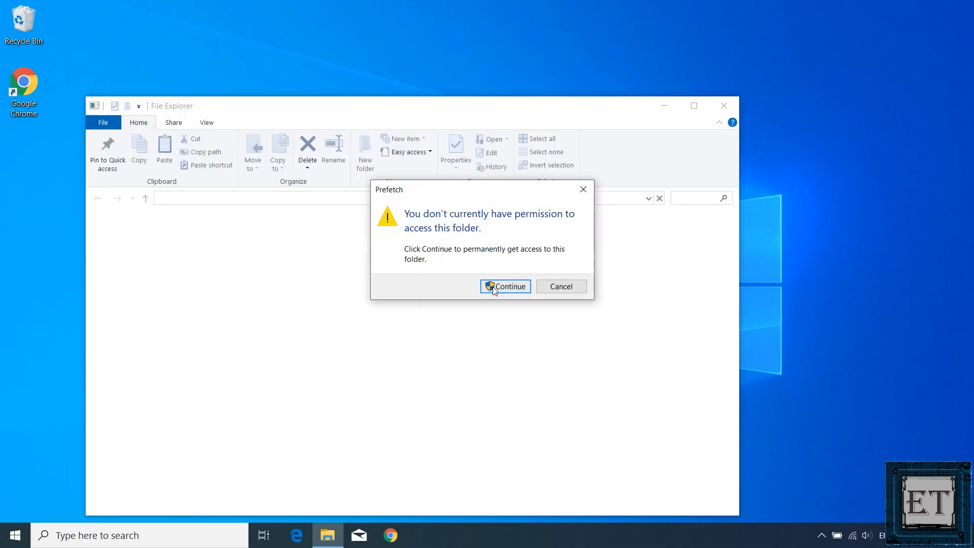
{"action": "left_click", "coordinate": [494, 286]}
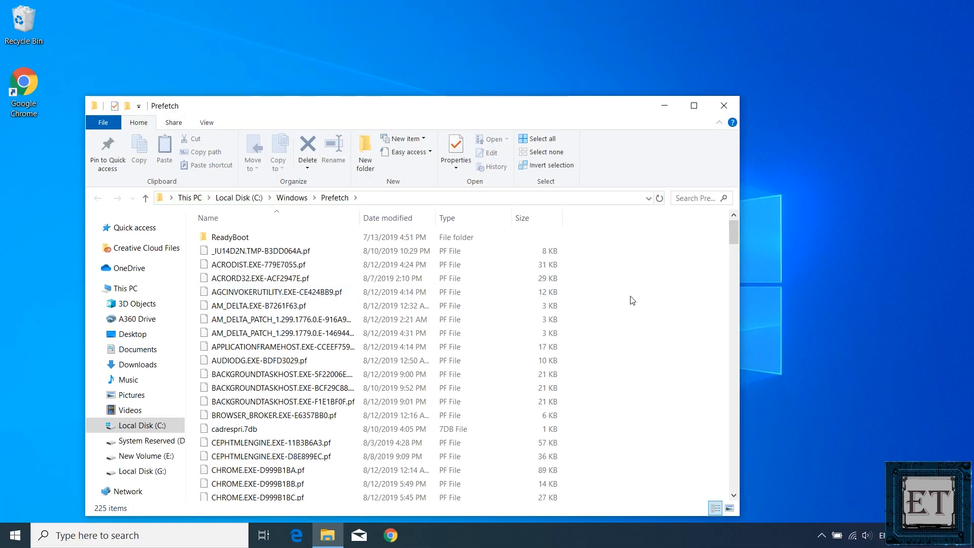
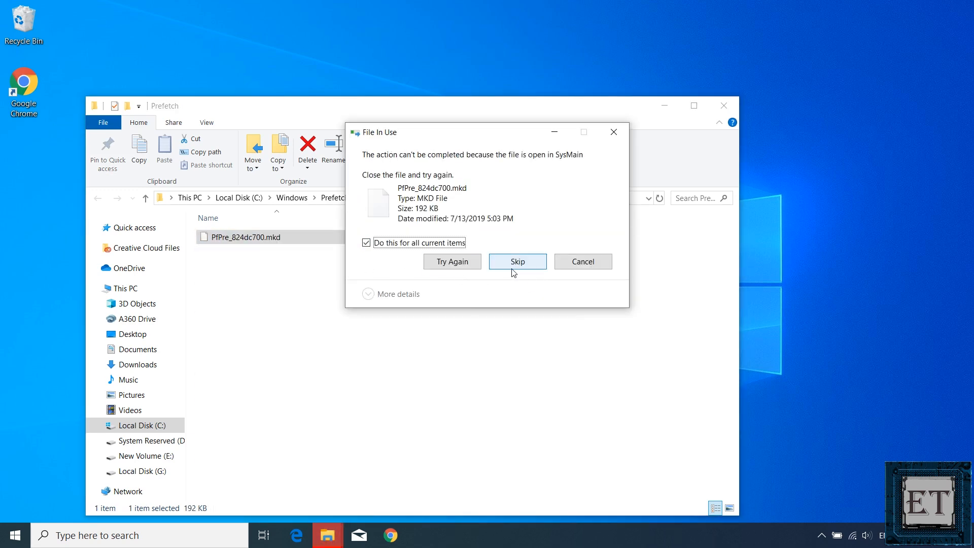
Step: Skip the file in use to finish deleting the Prefetch items, and close the folder
{"action": "left_click", "coordinate": [513, 268]}
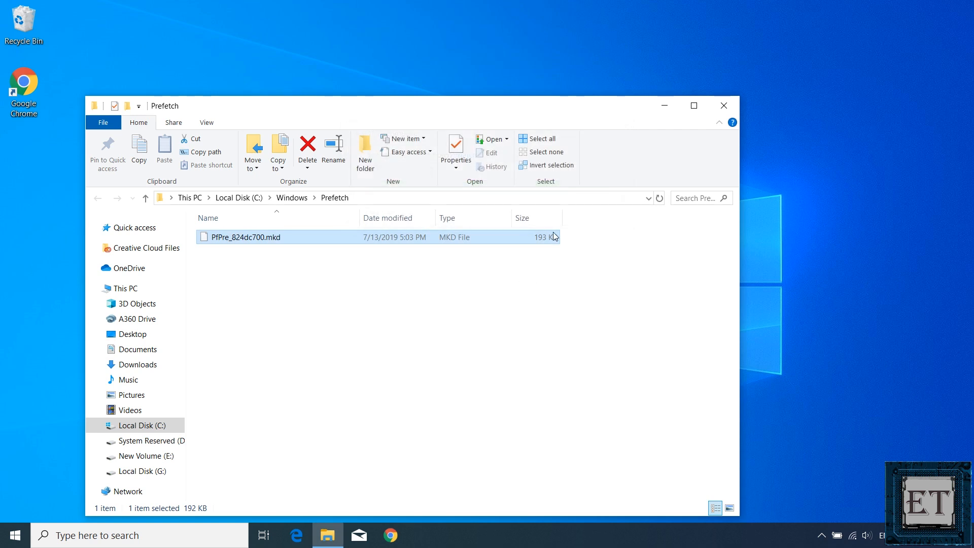
{"action": "left_click", "coordinate": [724, 105]}
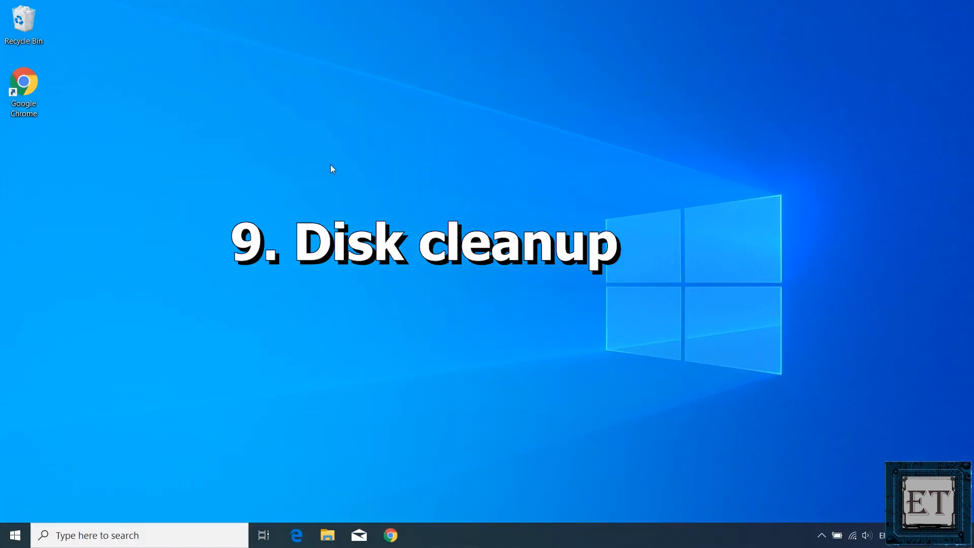
Step: Open Disk Cleanup for the C: drive and move its window away from the corner of the desktop
{"action": "key", "text": "super"}
{"action": "type", "text": "disk"}
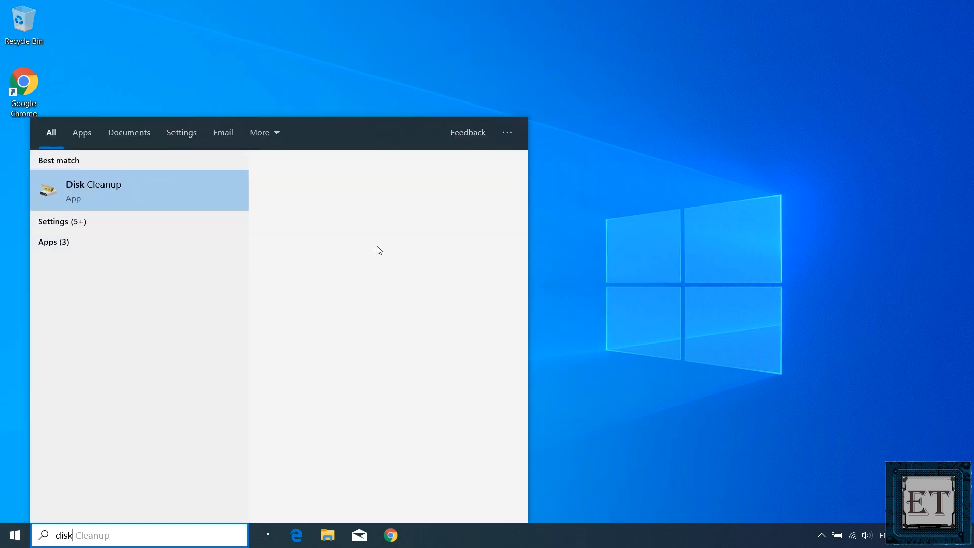
{"action": "type", "text": " cle"}
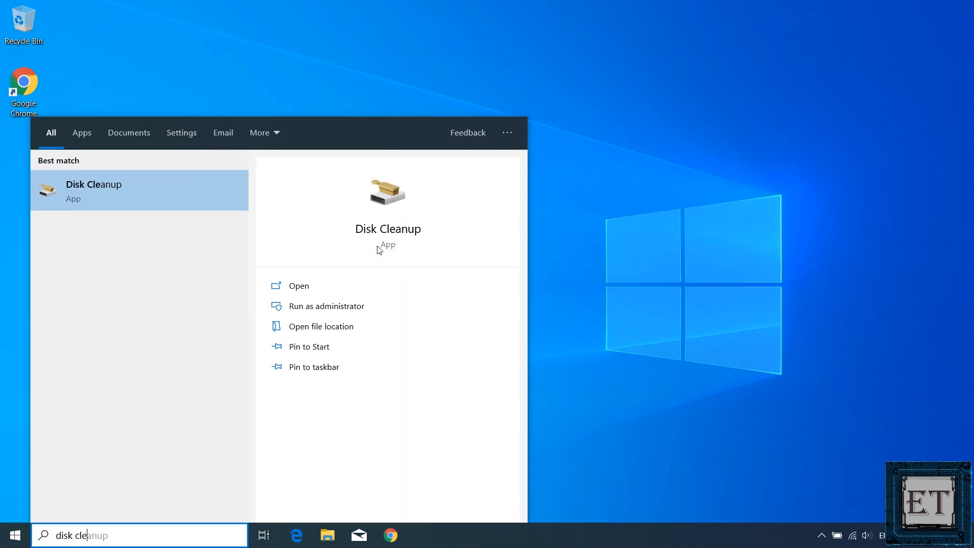
{"action": "left_click", "coordinate": [131, 197]}
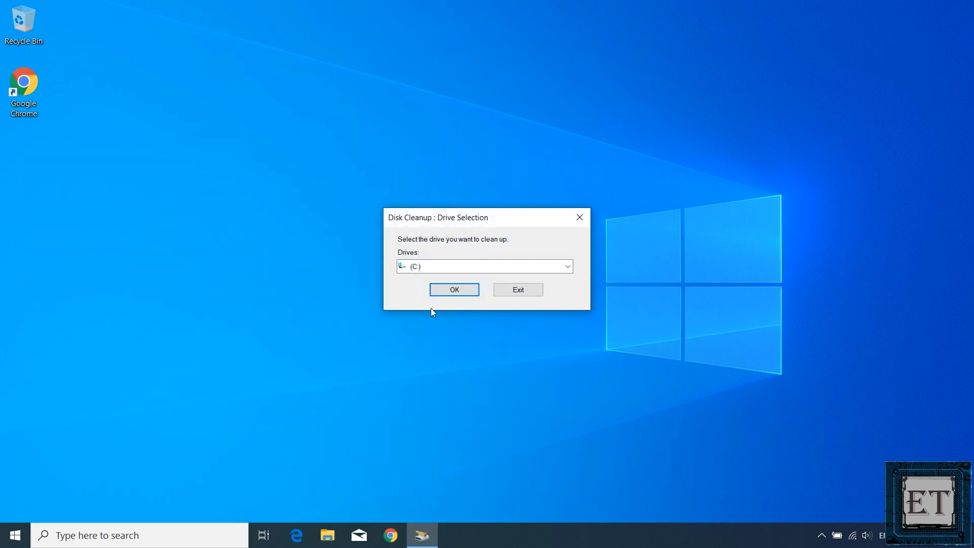
{"action": "left_click", "coordinate": [455, 290]}
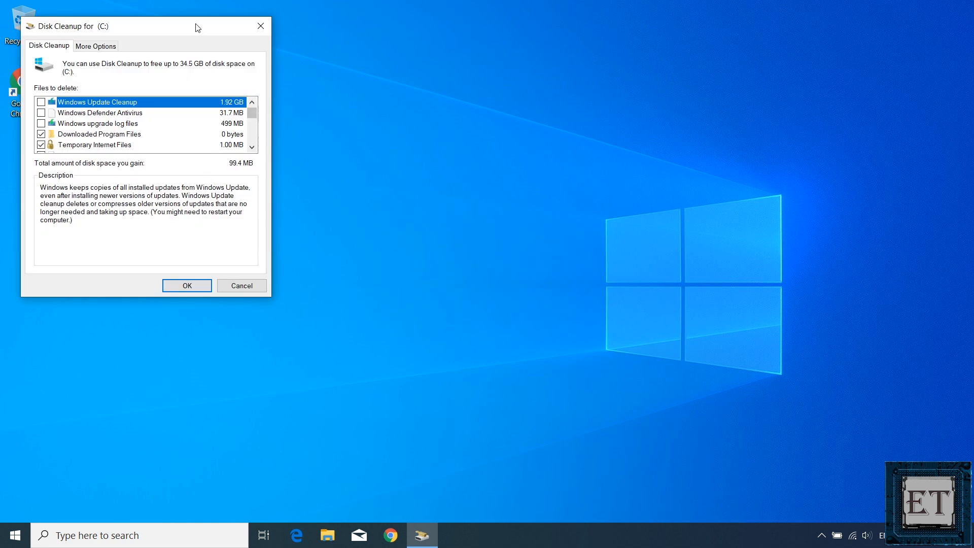
{"action": "left_click_drag", "start_coordinate": [197, 27], "coordinate": [354, 81]}
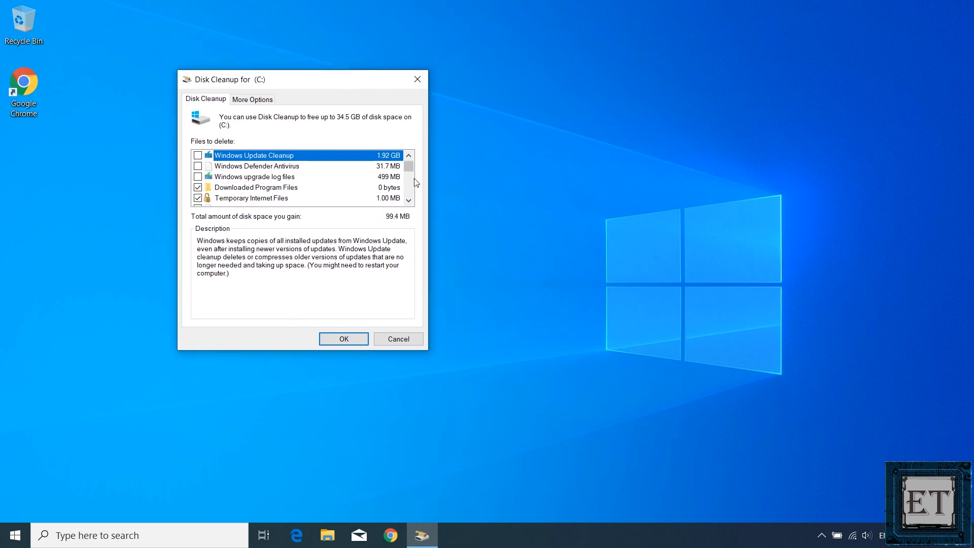
{"action": "left_click_drag", "start_coordinate": [410, 168], "coordinate": [410, 167]}
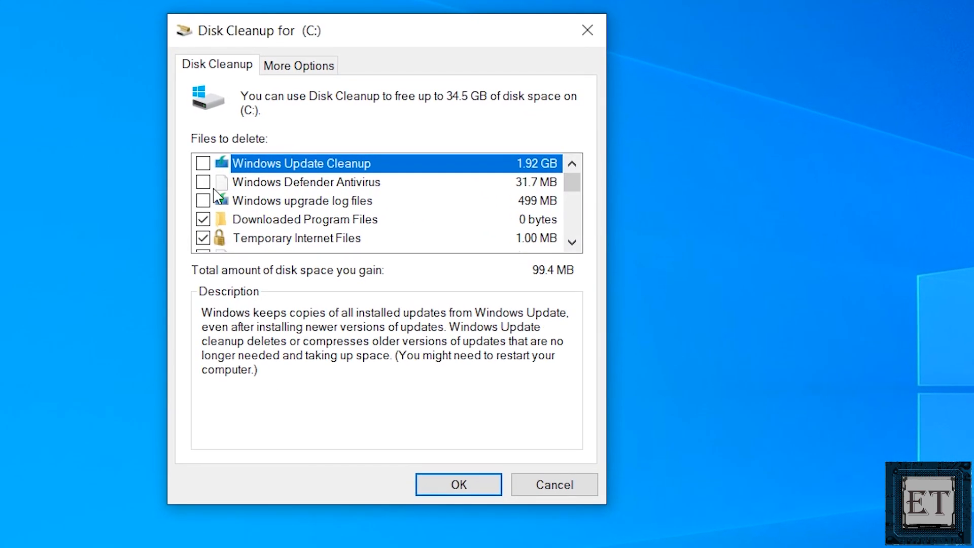
Step: Mark Windows Update Cleanup, Windows Defender Antivirus and Windows upgrade log files for deletion
{"action": "left_click", "coordinate": [203, 163]}
{"action": "left_click", "coordinate": [203, 182]}
{"action": "left_click", "coordinate": [203, 201]}
Step: Mark the system error memory dump files, system error minidump files and Windows error reports for deletion
{"action": "left_click", "coordinate": [572, 242]}
{"action": "left_click", "coordinate": [572, 243]}
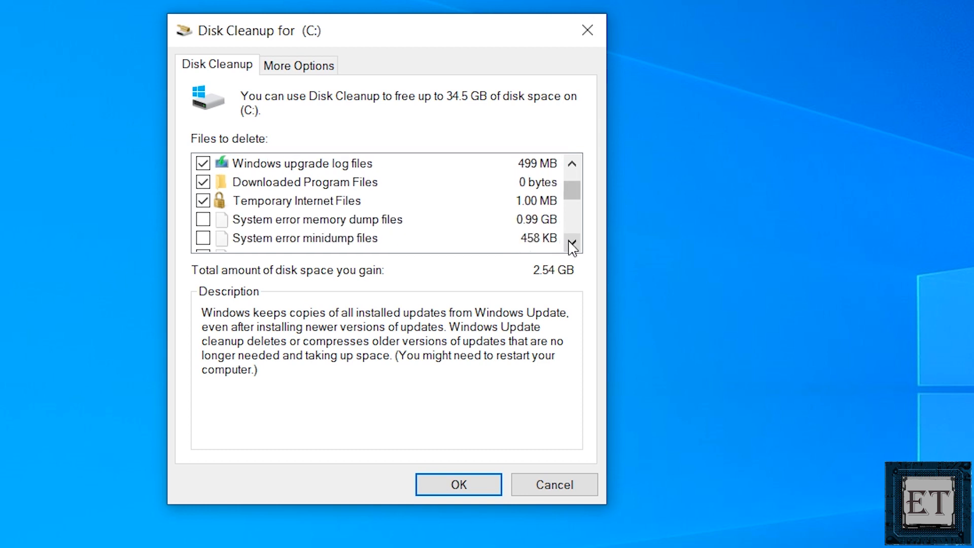
{"action": "left_click", "coordinate": [572, 242]}
{"action": "left_click", "coordinate": [203, 201]}
{"action": "left_click", "coordinate": [203, 220]}
{"action": "left_click", "coordinate": [203, 239]}
Step: Mark DirectX Shader Cache and Delivery Optimization Files for deletion
{"action": "left_click", "coordinate": [572, 242]}
{"action": "left_click", "coordinate": [572, 242]}
{"action": "left_click", "coordinate": [571, 242]}
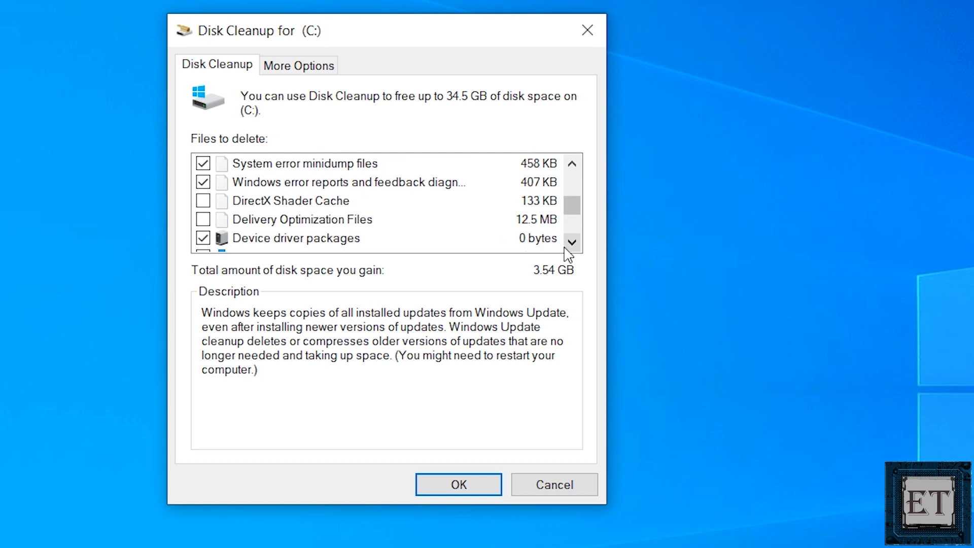
{"action": "left_click", "coordinate": [203, 201]}
{"action": "left_click", "coordinate": [203, 220]}
Step: Mark Temporary files as well and run the cleanup, confirming the permanent deletion of the selected files
{"action": "left_click", "coordinate": [572, 242]}
{"action": "left_click", "coordinate": [572, 243]}
{"action": "left_click", "coordinate": [572, 243]}
{"action": "left_click", "coordinate": [570, 244]}
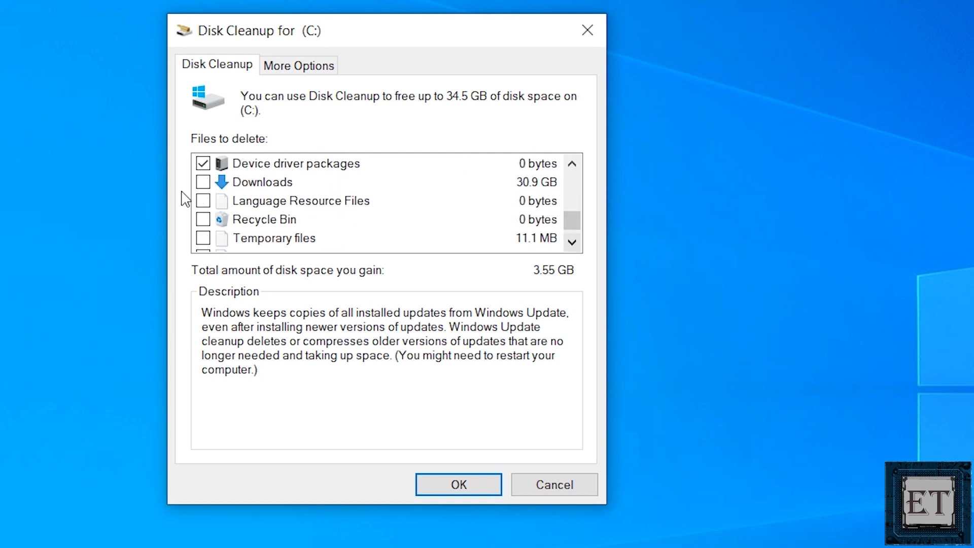
{"action": "left_click", "coordinate": [203, 238]}
{"action": "left_click", "coordinate": [572, 242]}
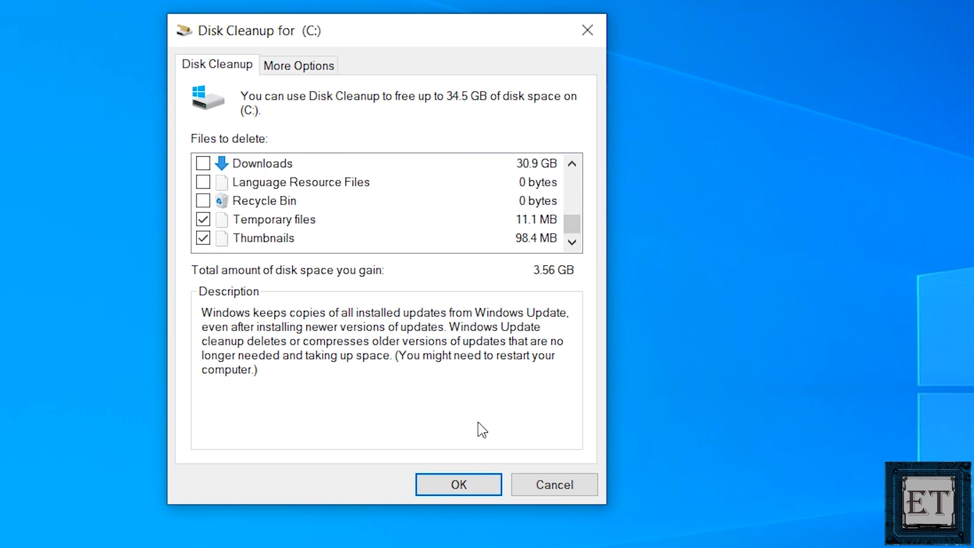
{"action": "left_click", "coordinate": [462, 486]}
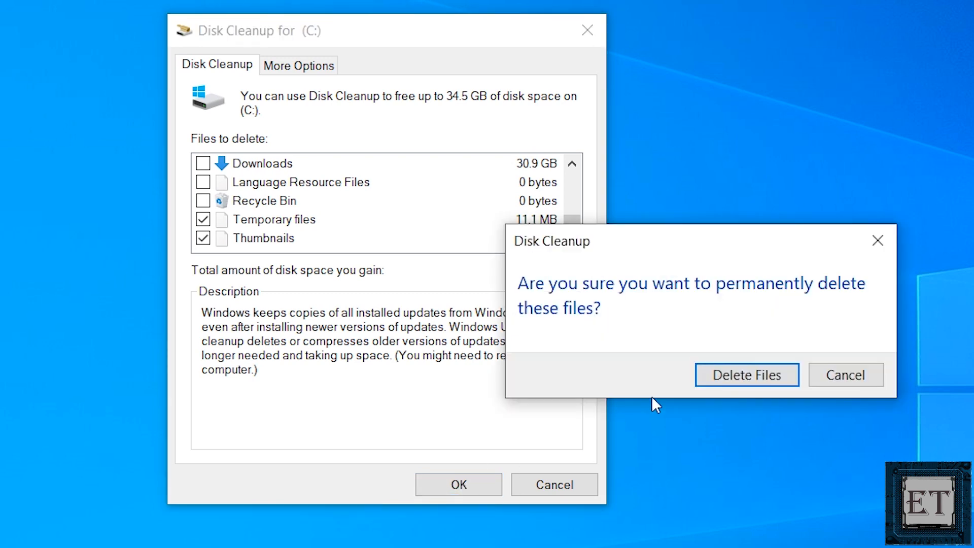
{"action": "left_click", "coordinate": [739, 383]}
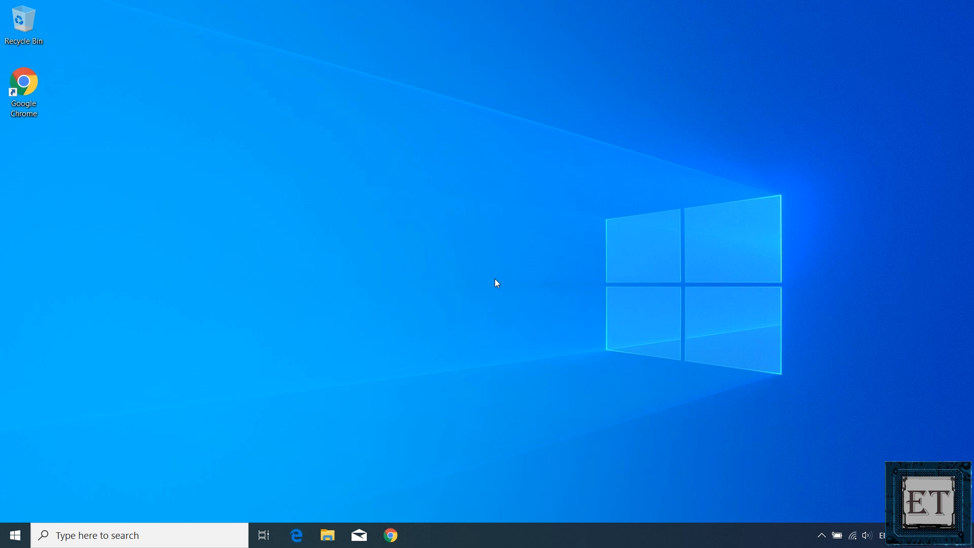
Step: Open Defragment and Optimize Drives, review the optimization status of the drives, and close the window
{"action": "key", "text": "super"}
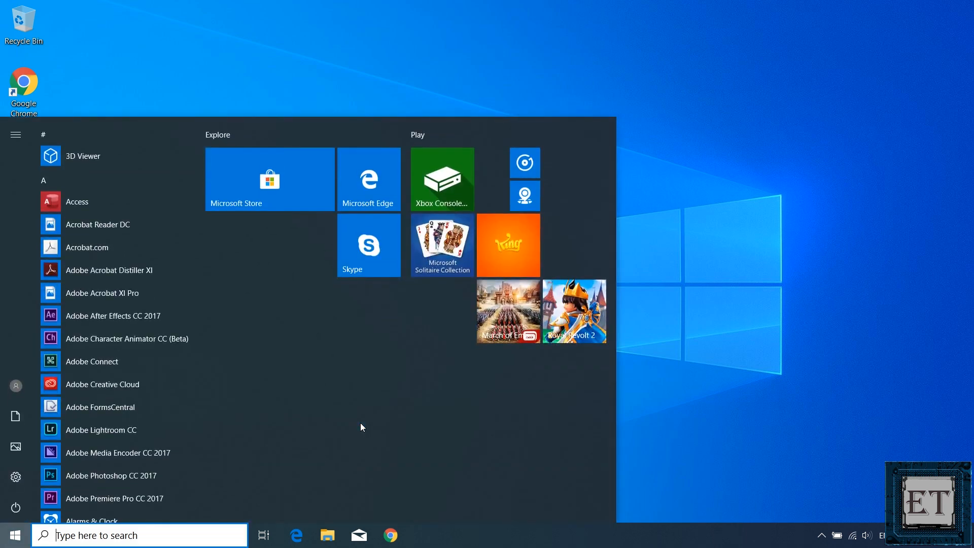
{"action": "type", "text": "defrag"}
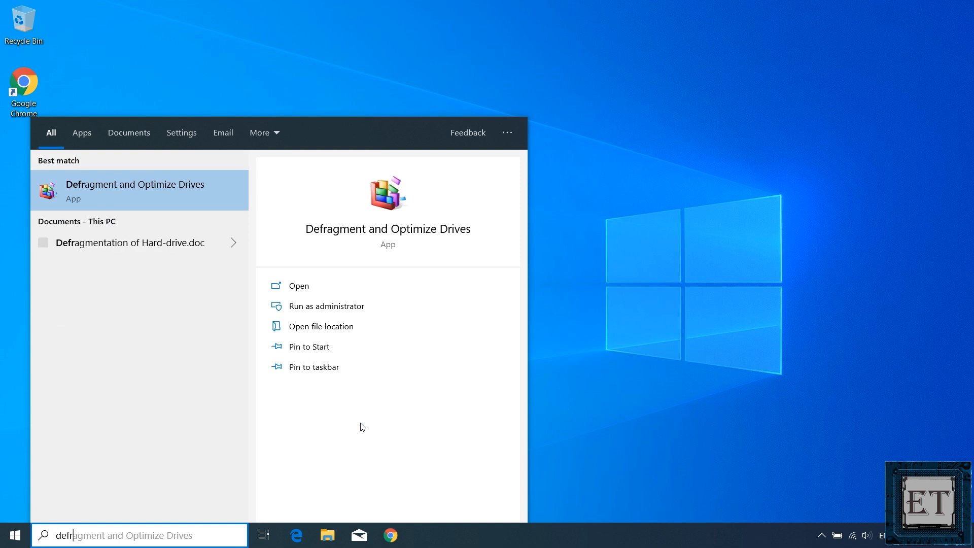
{"action": "left_click", "coordinate": [152, 201]}
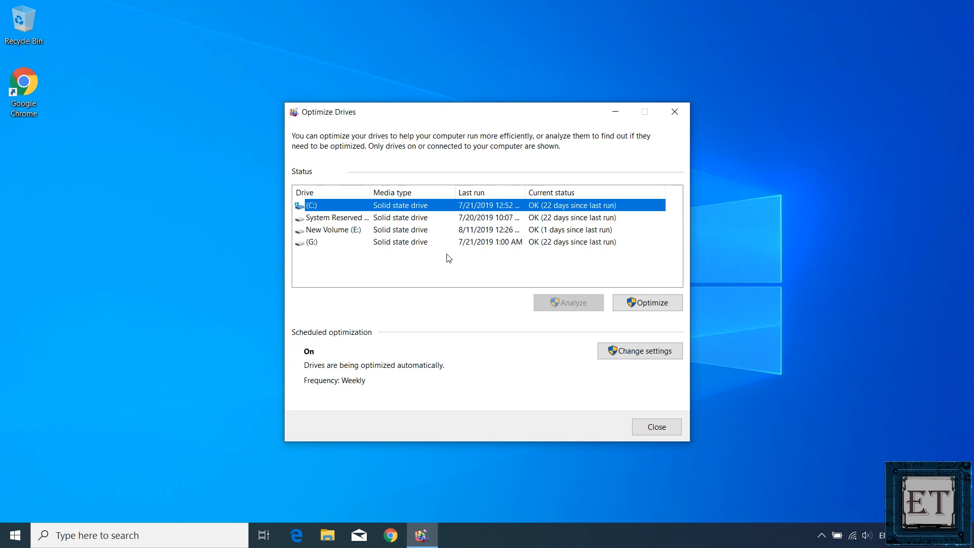
{"action": "left_click", "coordinate": [649, 434]}
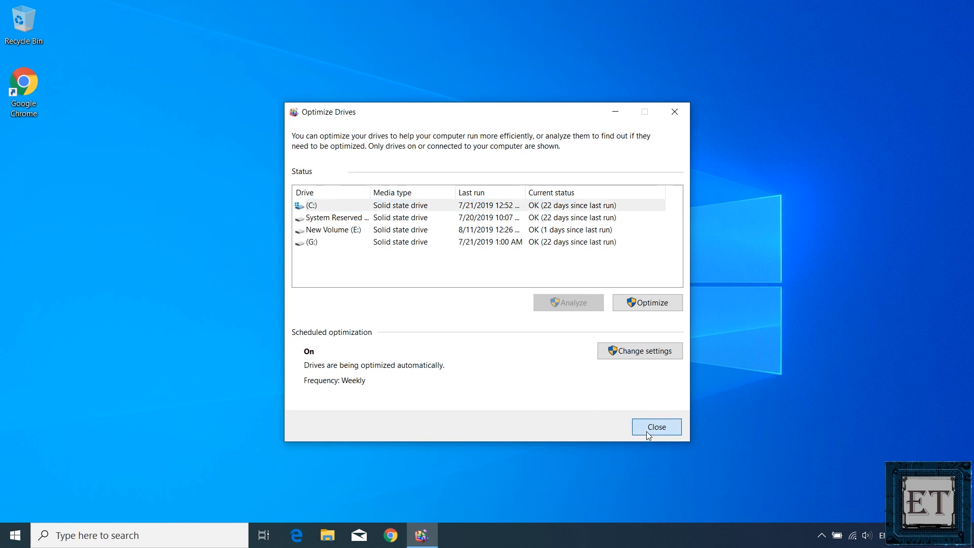
{"action": "left_click", "coordinate": [15, 535]}
{"action": "left_click", "coordinate": [15, 516]}
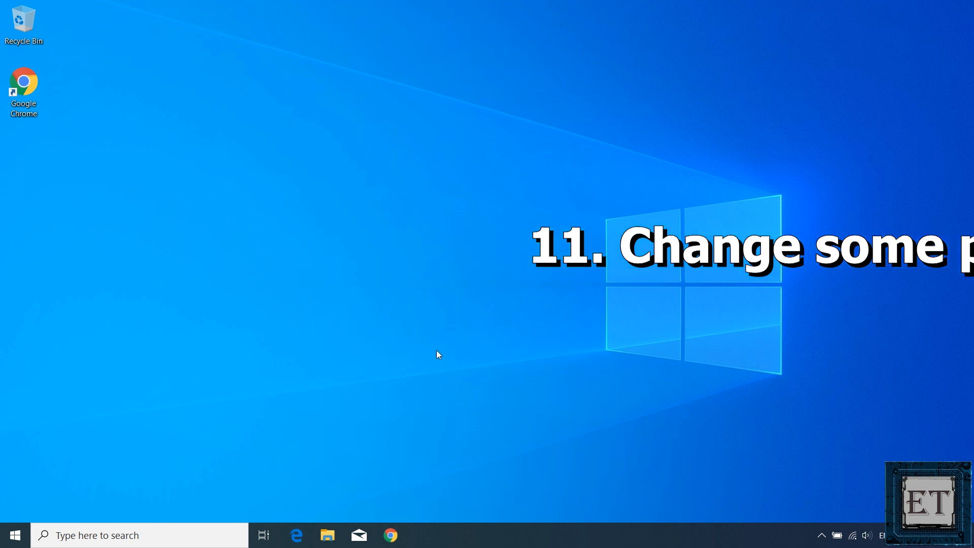
Step: Open the Start page of the desktop's Personalization settings
{"action": "right_click", "coordinate": [419, 306]}
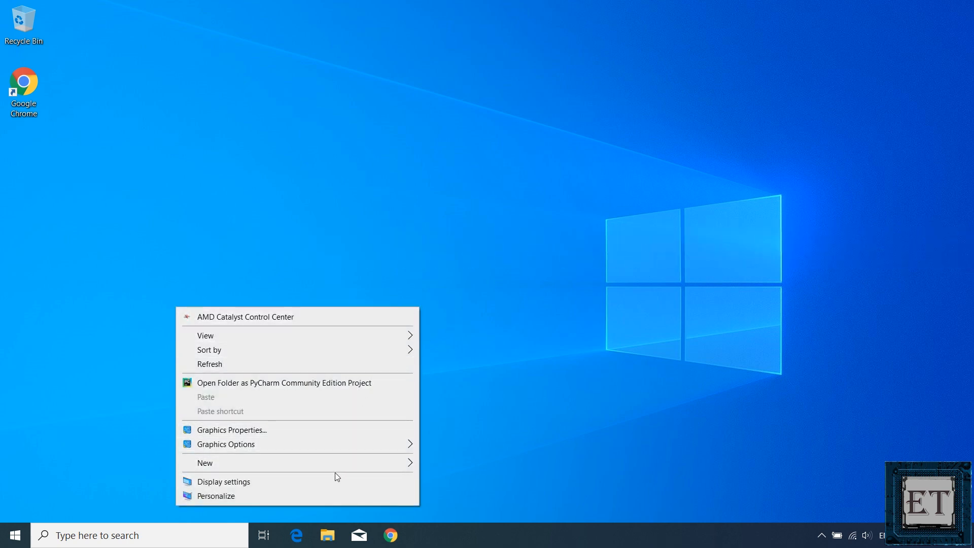
{"action": "left_click", "coordinate": [328, 496]}
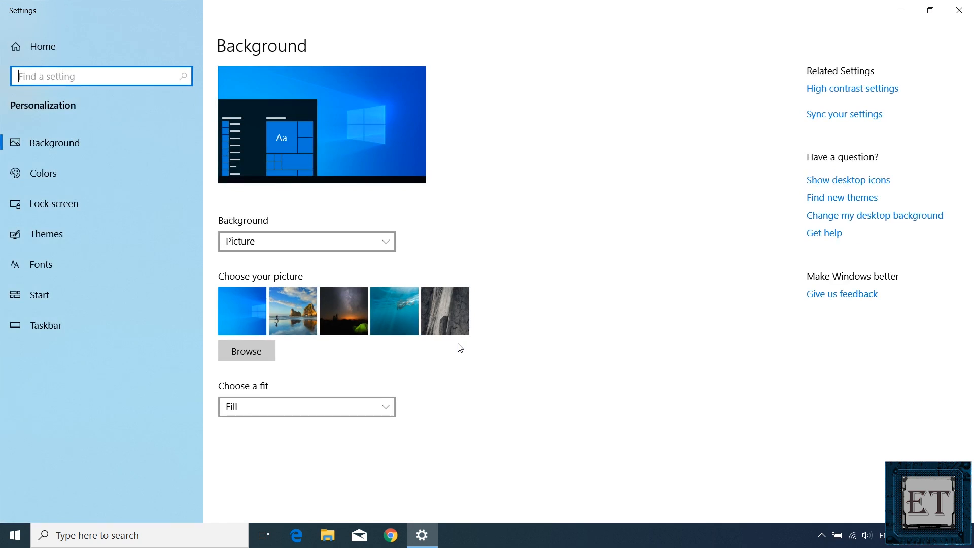
{"action": "left_click", "coordinate": [83, 299]}
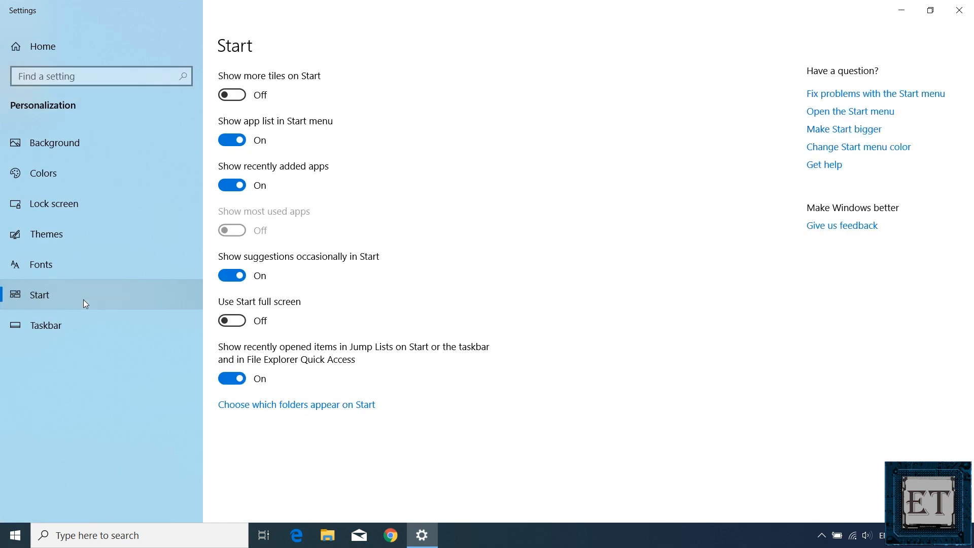
Step: Turn off recently added apps, the Start menu app list, occasional suggestions and recently opened items, and close Settings
{"action": "left_click", "coordinate": [232, 185]}
{"action": "left_click", "coordinate": [237, 143]}
{"action": "left_click", "coordinate": [246, 276]}
{"action": "left_click", "coordinate": [245, 378]}
{"action": "left_click", "coordinate": [959, 10]}
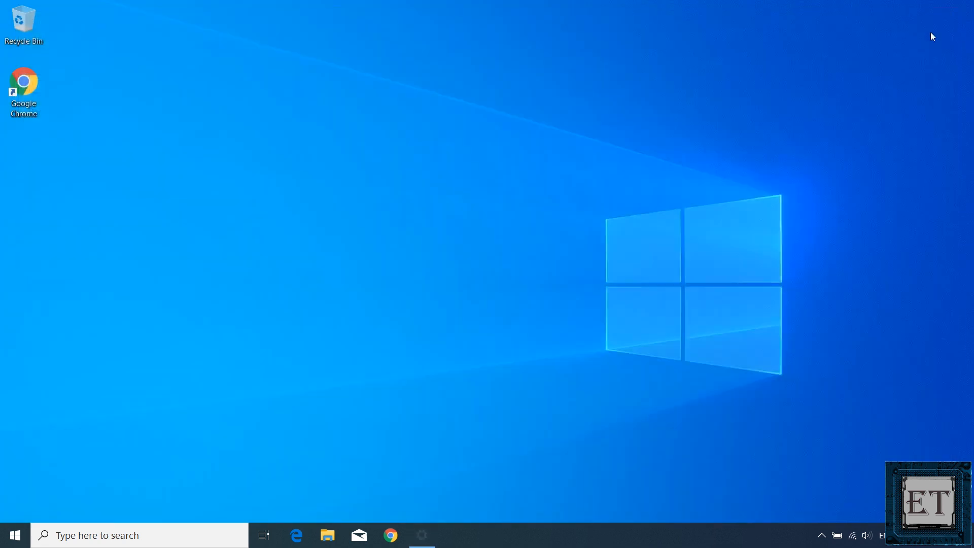